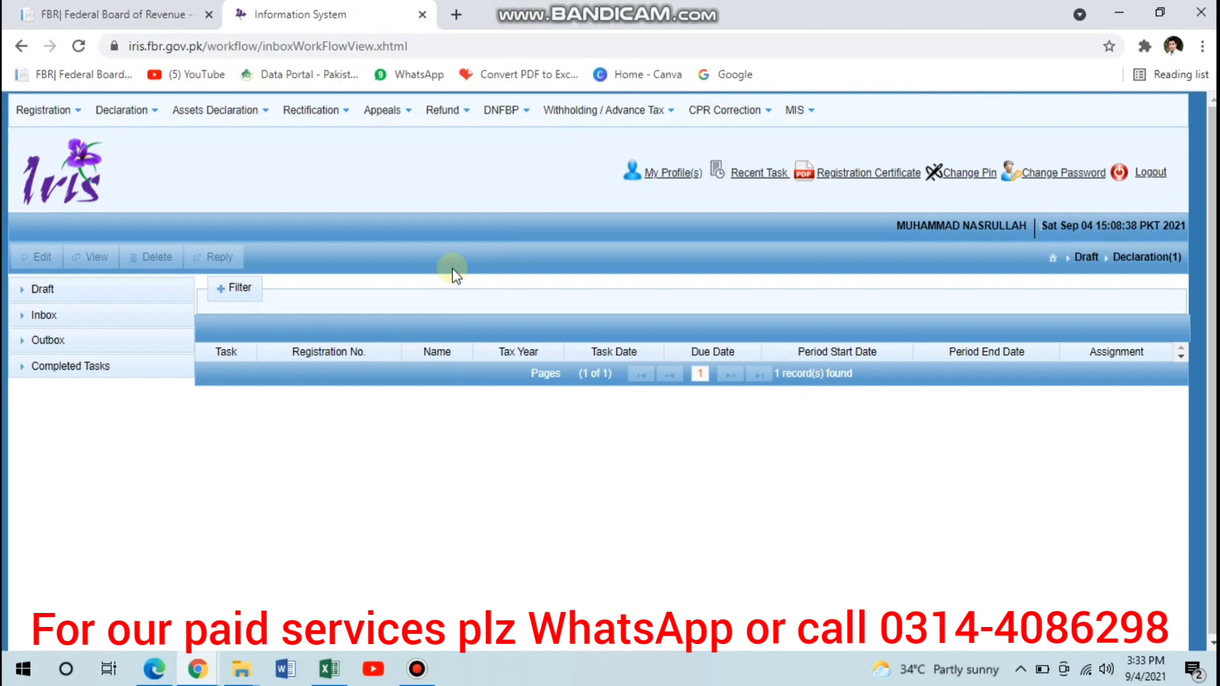
- Start a 114(1) voluntary Return of Income for the complete year and select tax period 2021 (01-Jul-2020 to 30-Jun-2021)
click(124, 118)
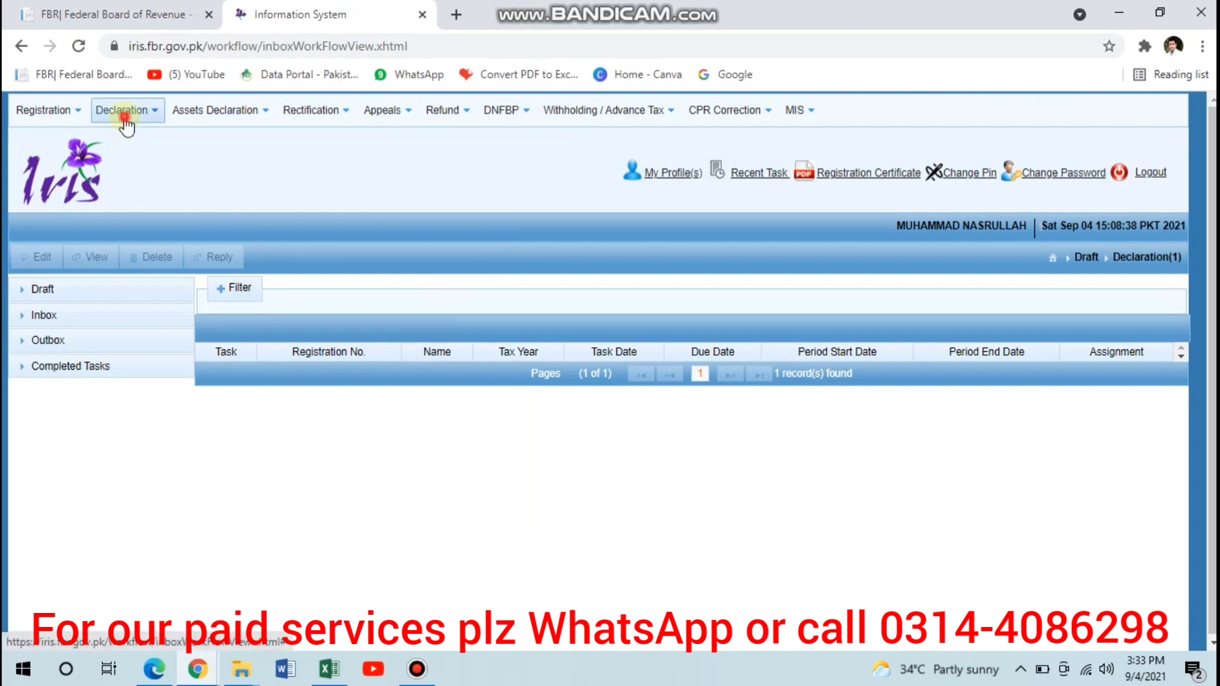
click(280, 196)
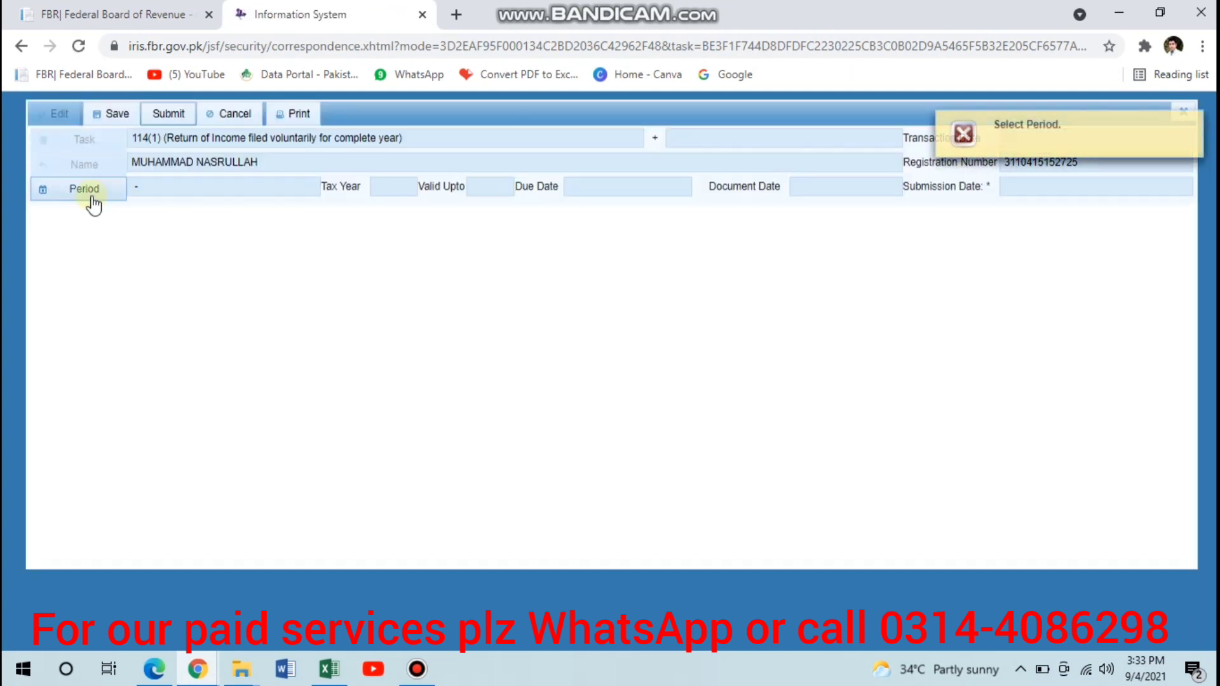
click(91, 196)
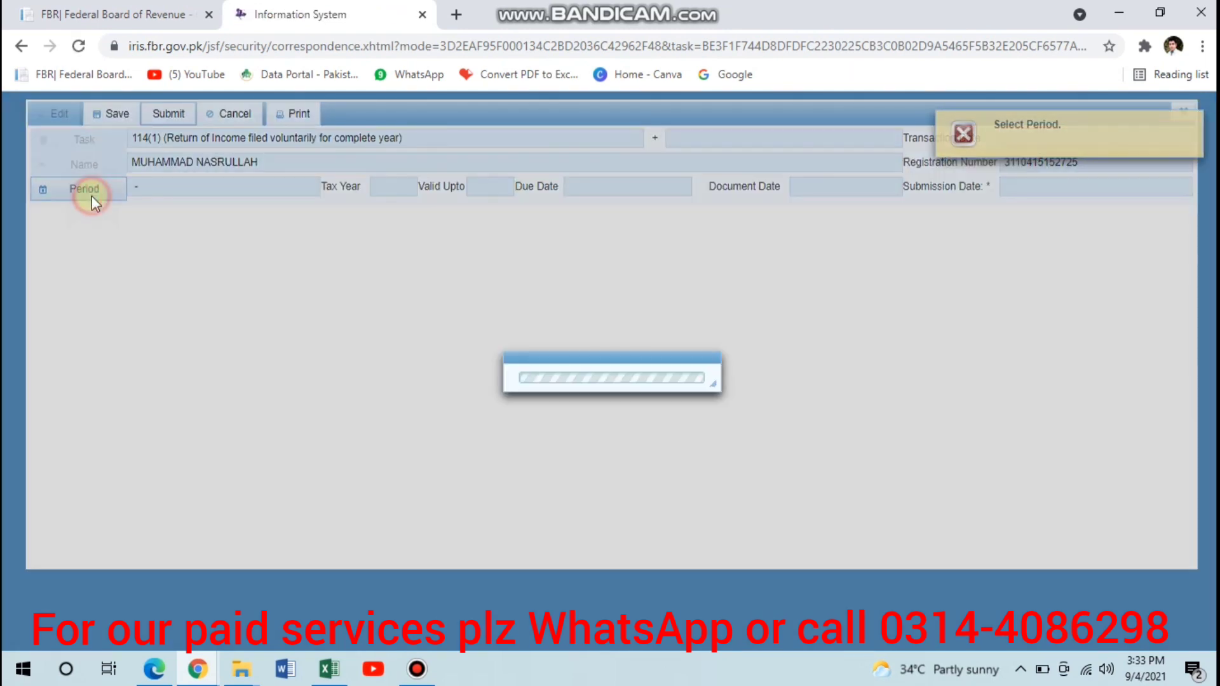
text(2021)
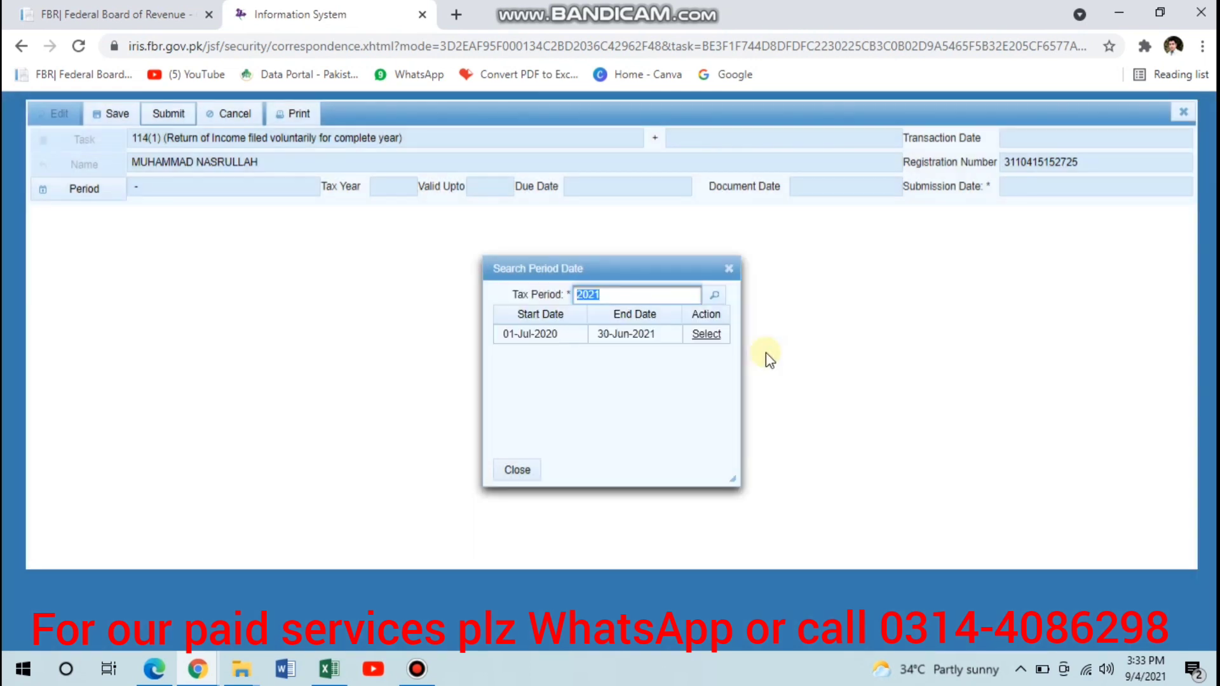
click(709, 334)
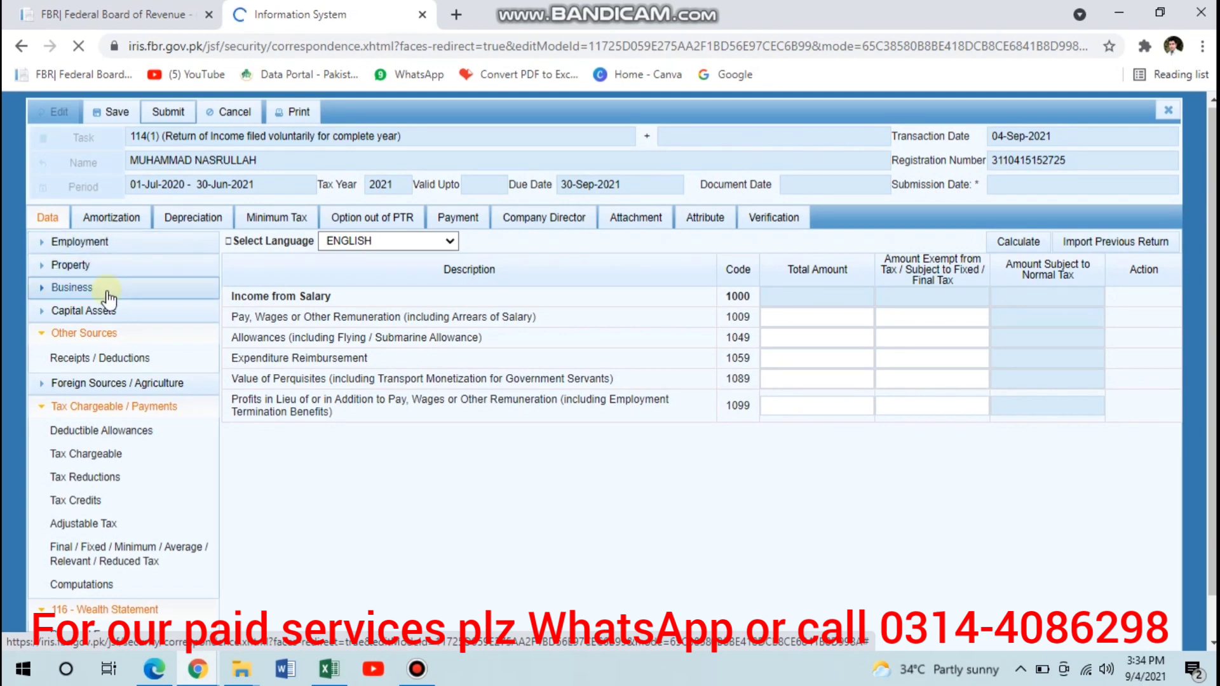
- Enter 2,650,000 as the total amount for Others (3128) under business Other Revenues and calculate the return
click(114, 290)
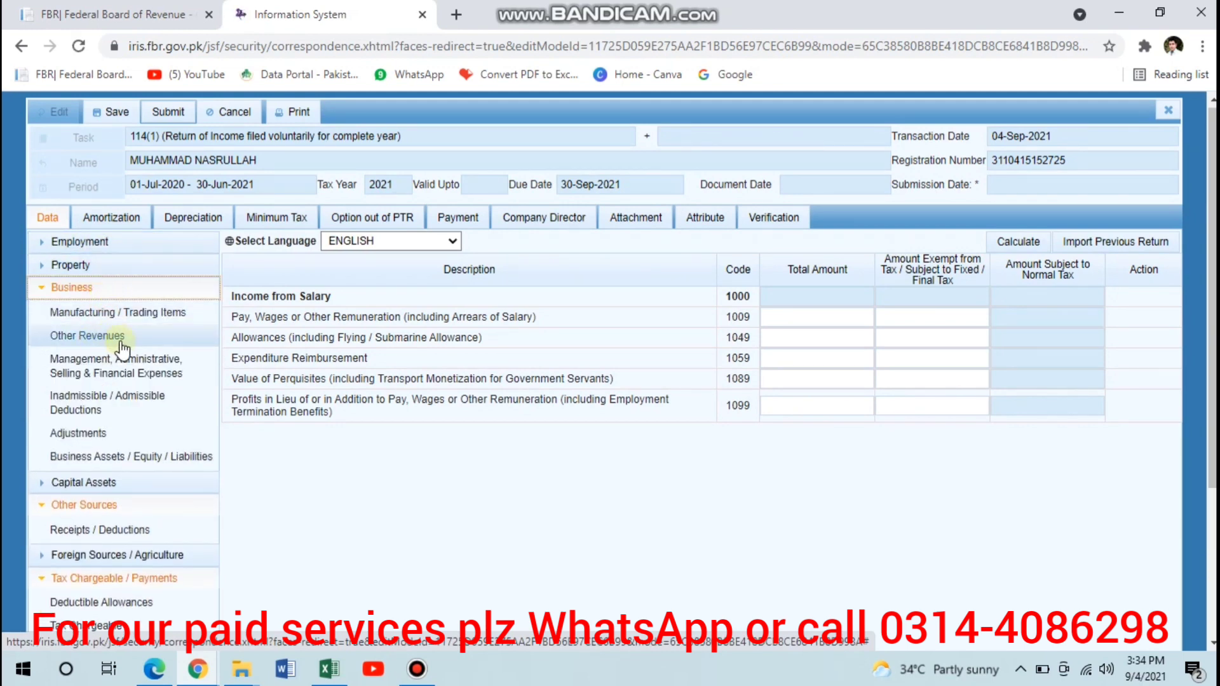
click(101, 337)
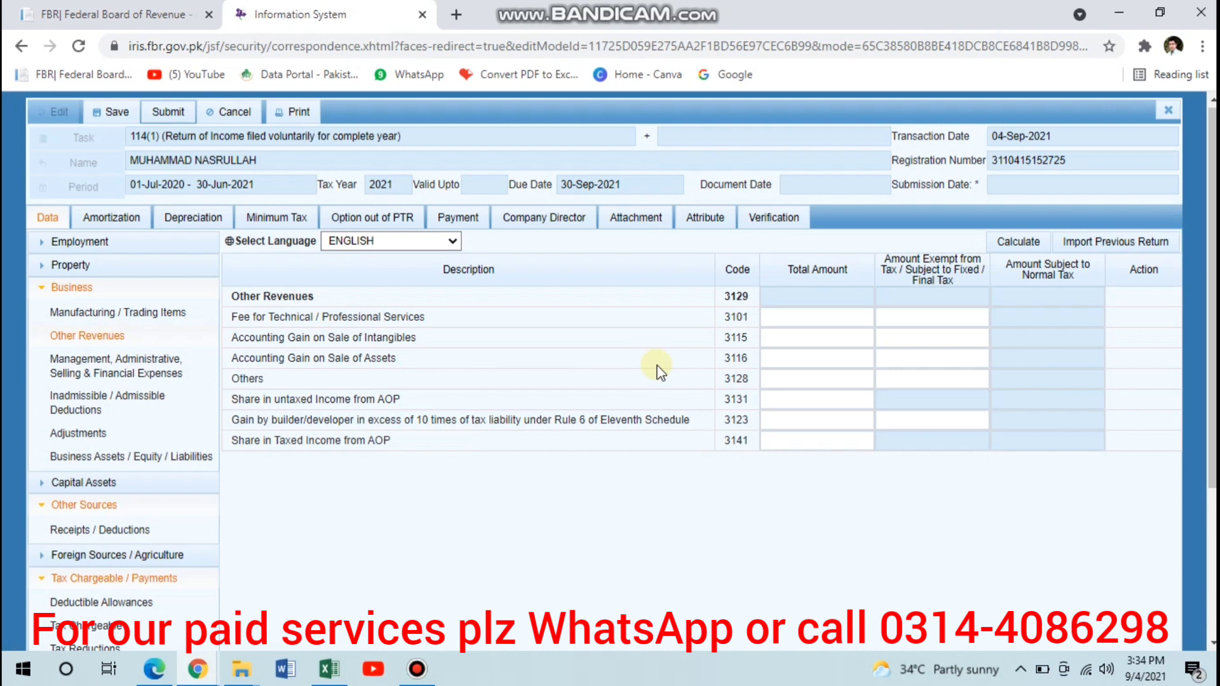
click(779, 381)
click(779, 382)
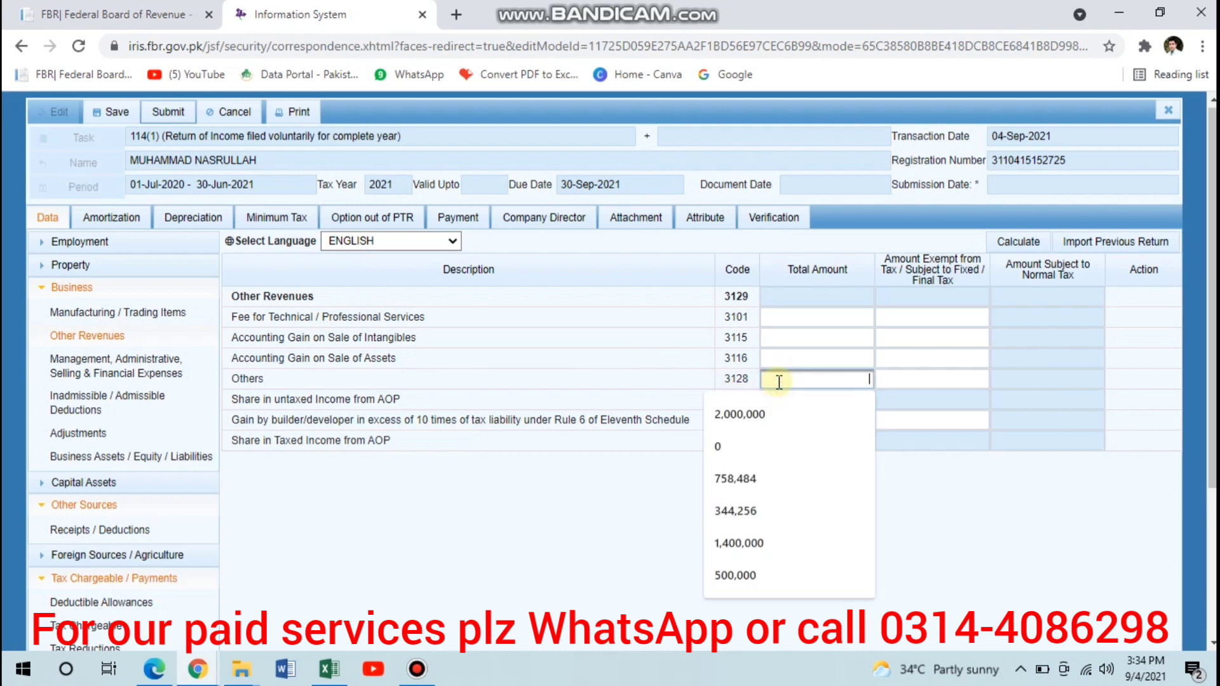
click(779, 382)
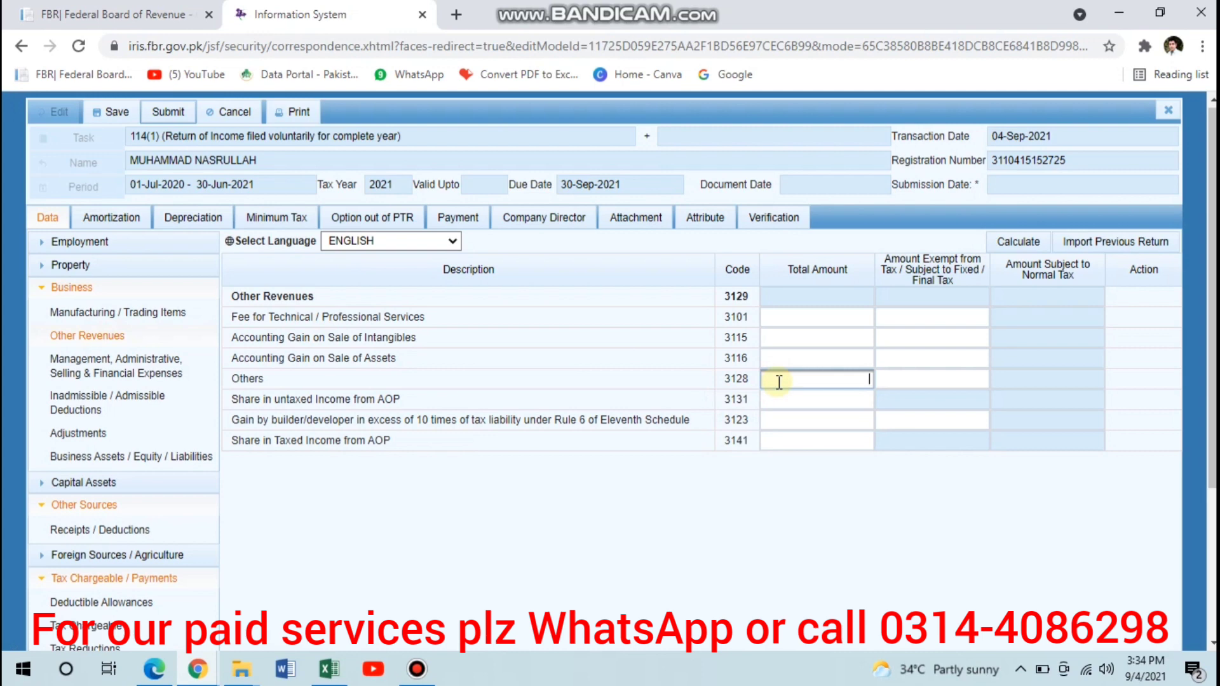
text(2650000)
key(Tab)
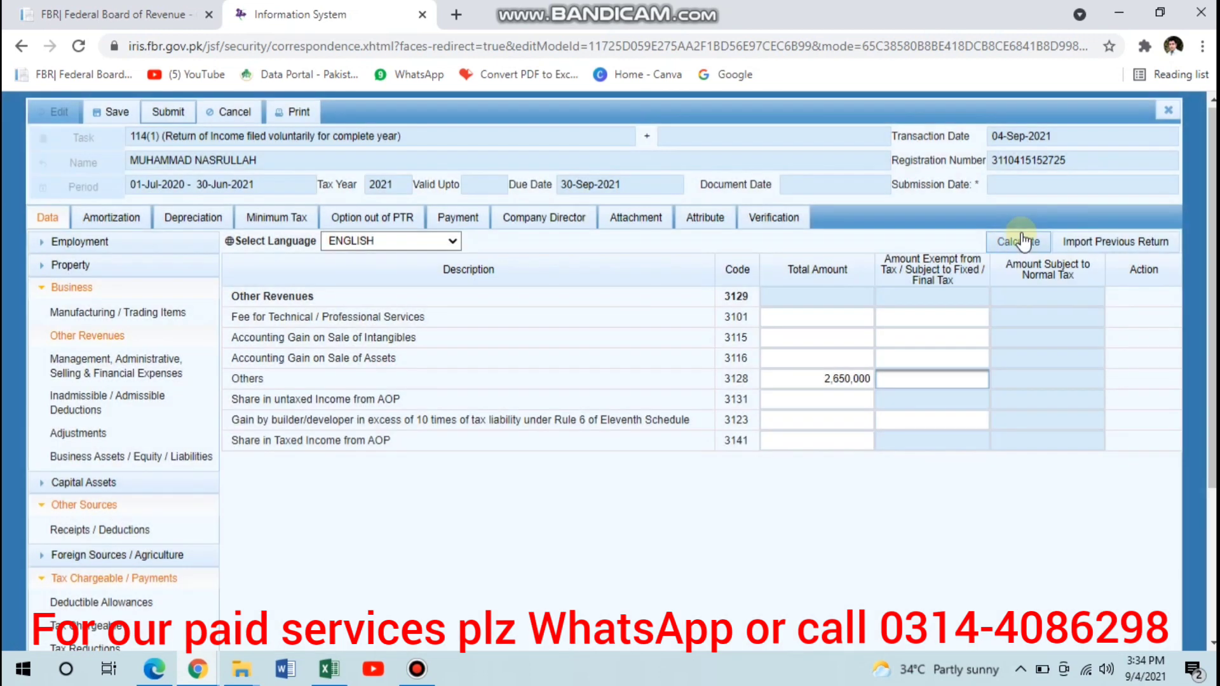
click(1021, 231)
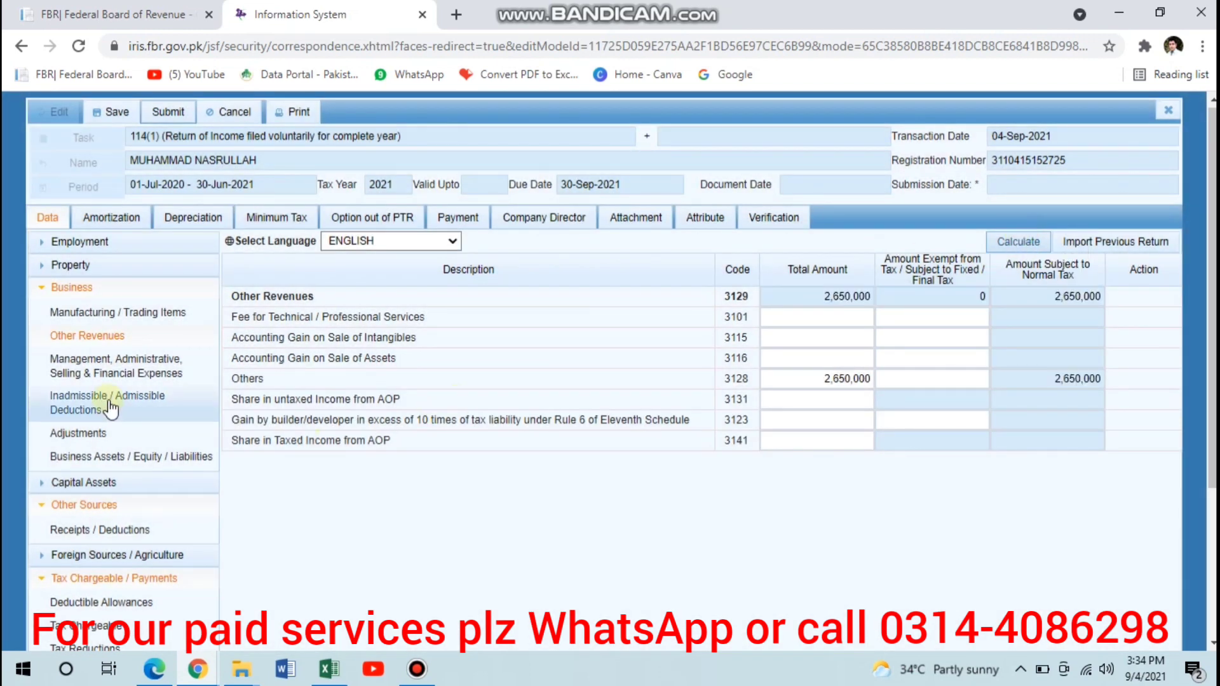
- Enter 352,000 as the total Rent amount under Management, Administrative, Selling & Financial Expenses
click(124, 374)
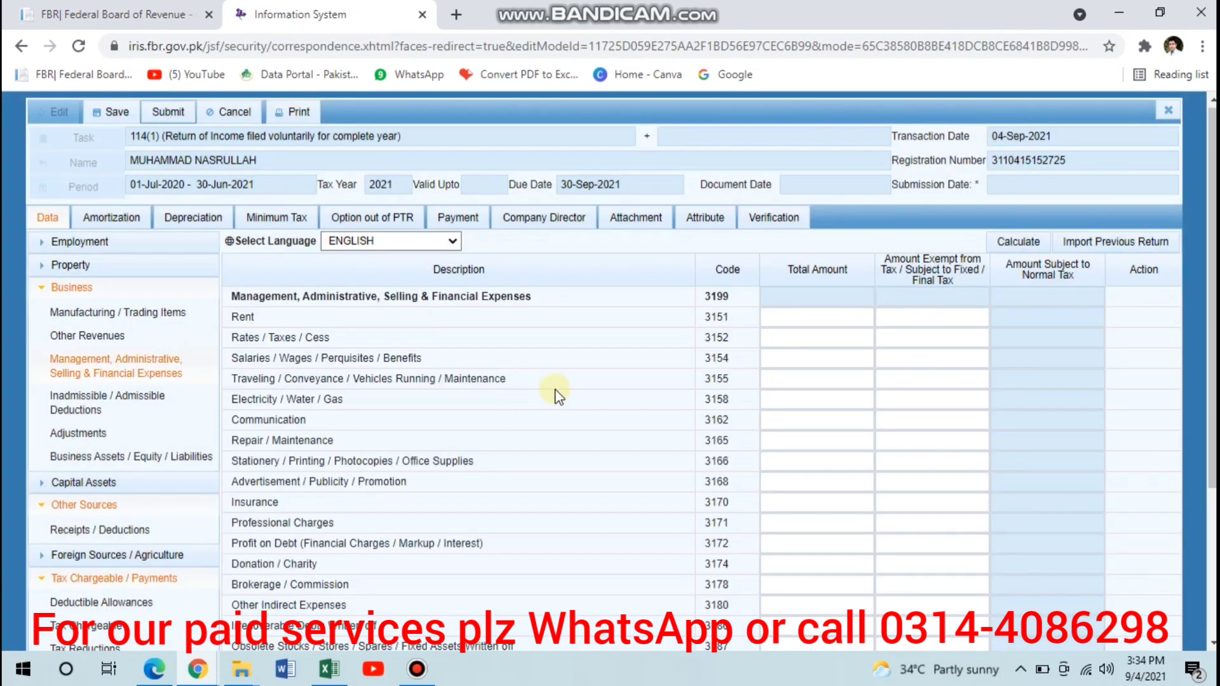
scroll(833, 390, down, 2)
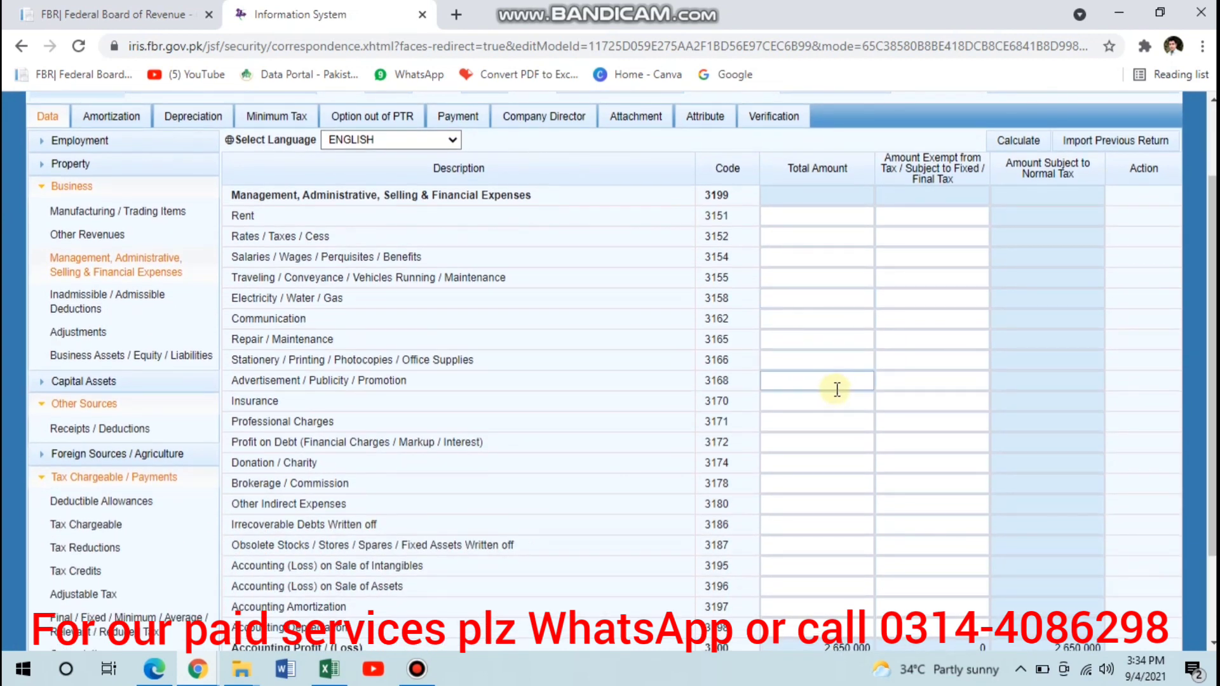
click(792, 217)
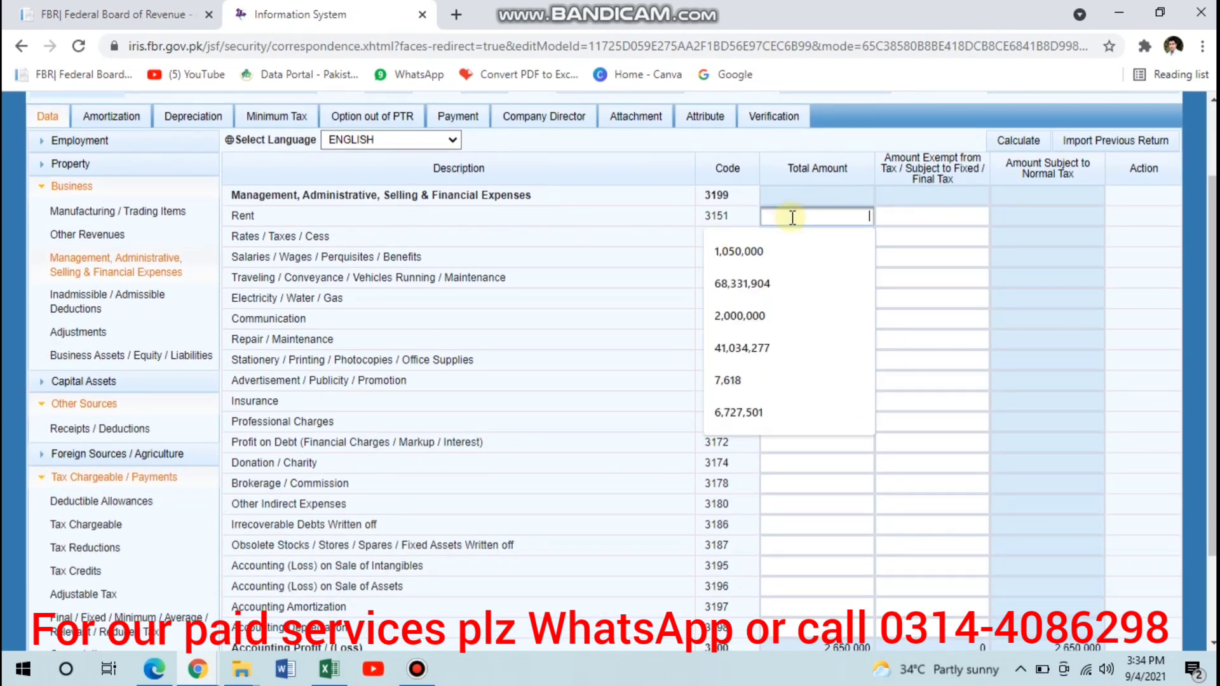
key(Escape)
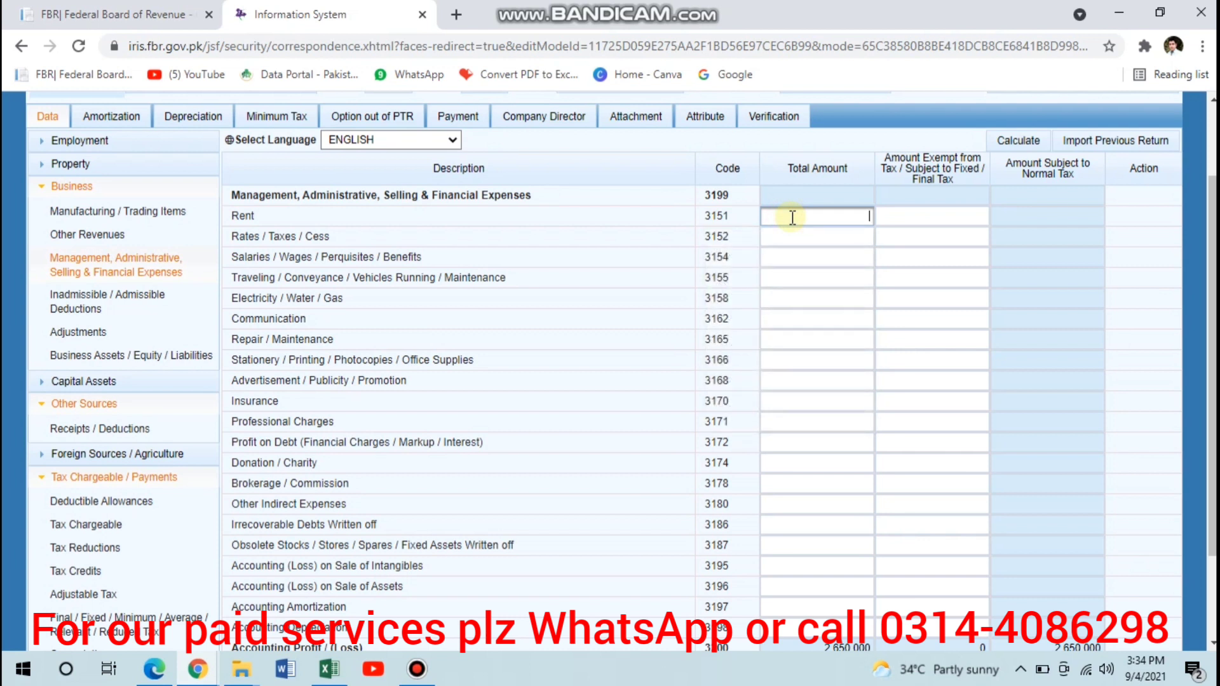
click(792, 217)
text(352000)
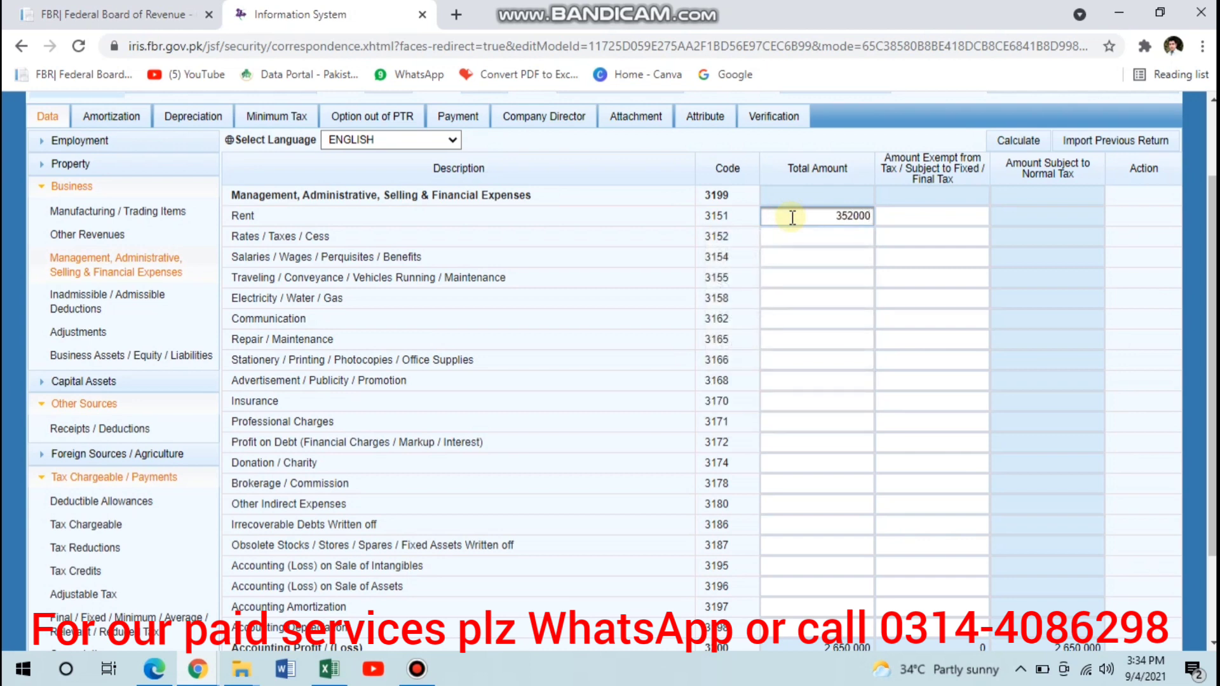
key(Tab)
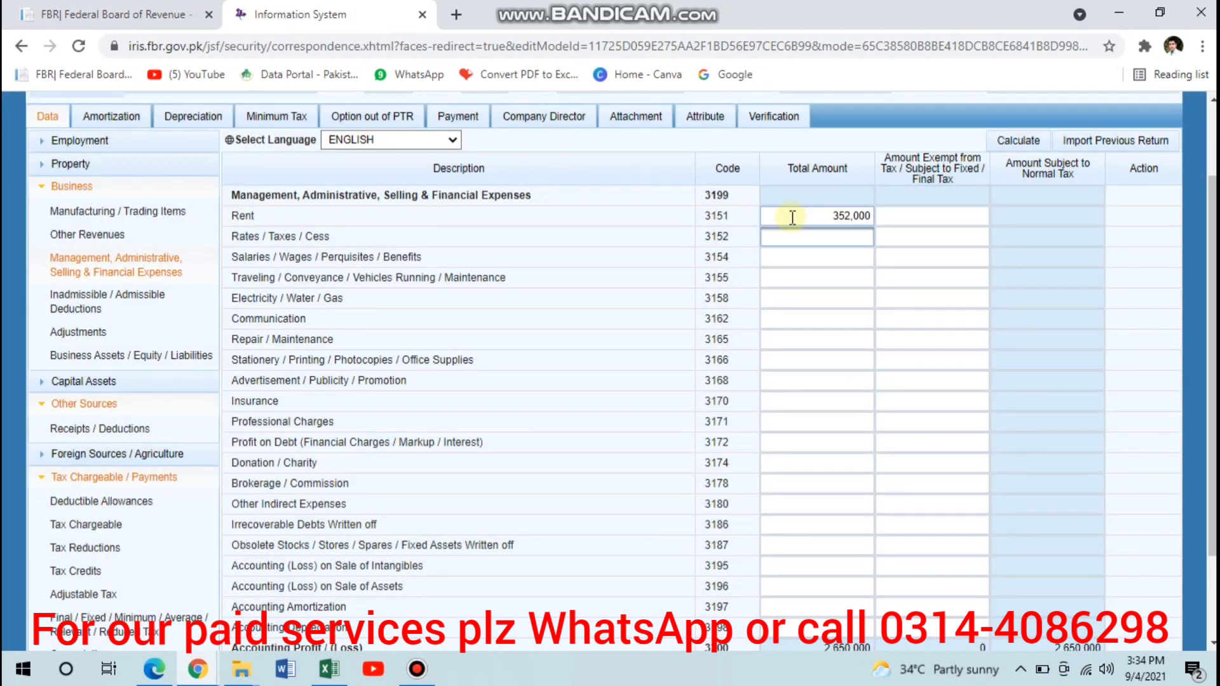
- Enter total amounts of 650,000 for Salaries / Wages / Perquisites / Benefits and 25,000 for Traveling / Conveyance / Vehicles Running / Maintenance
key(Tab)
key(Tab)
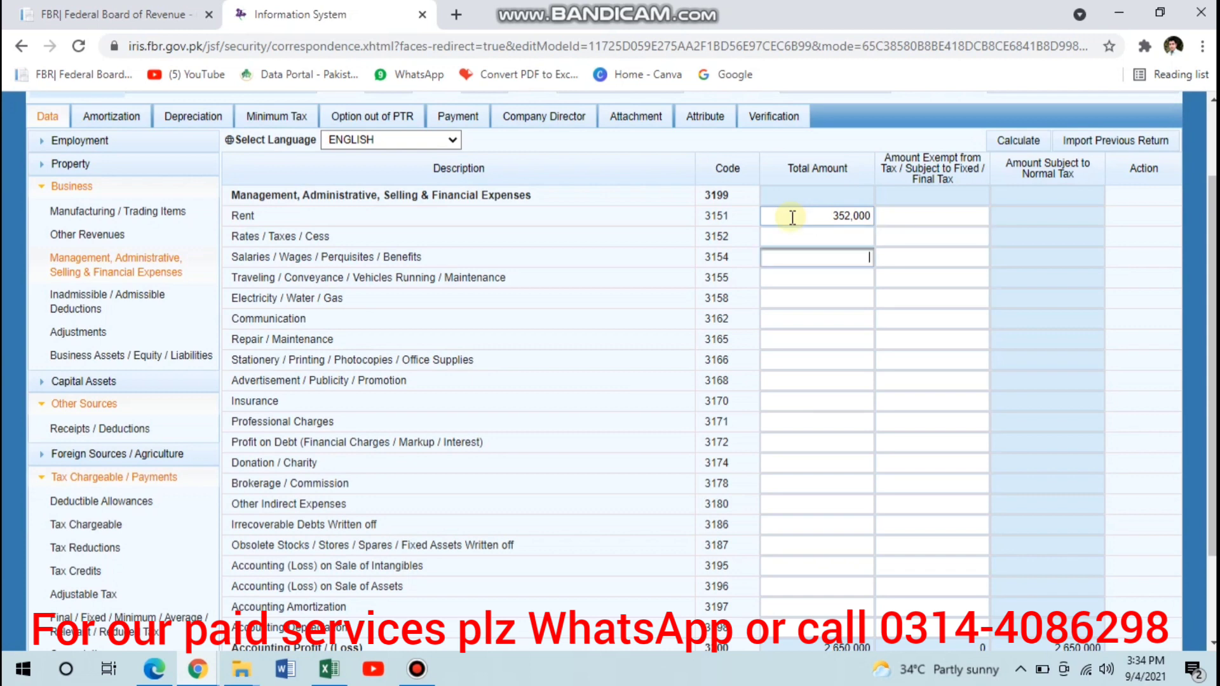
text(650,000)
key(Tab)
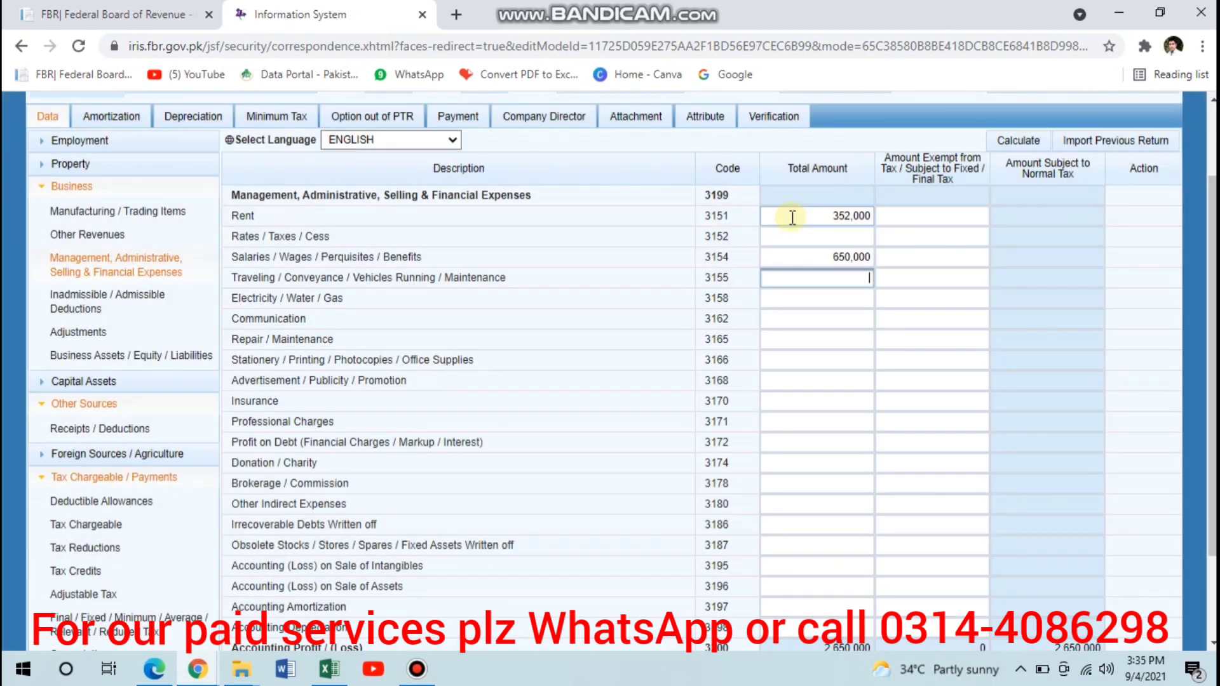
text(25,000)
key(Tab)
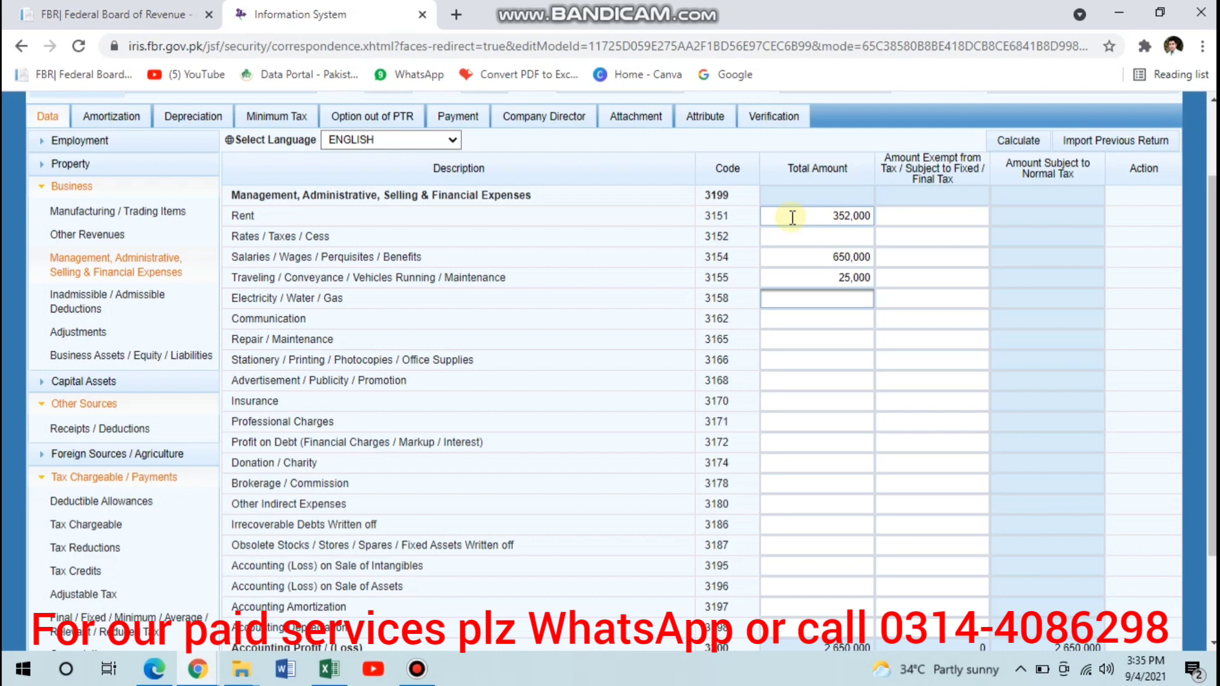
- Enter total amounts of 150,000 for Electricity / Water / Gas and 12,500 for Stationery / Printing / Photocopies / Office Supplies
text(150000)
key(Tab)
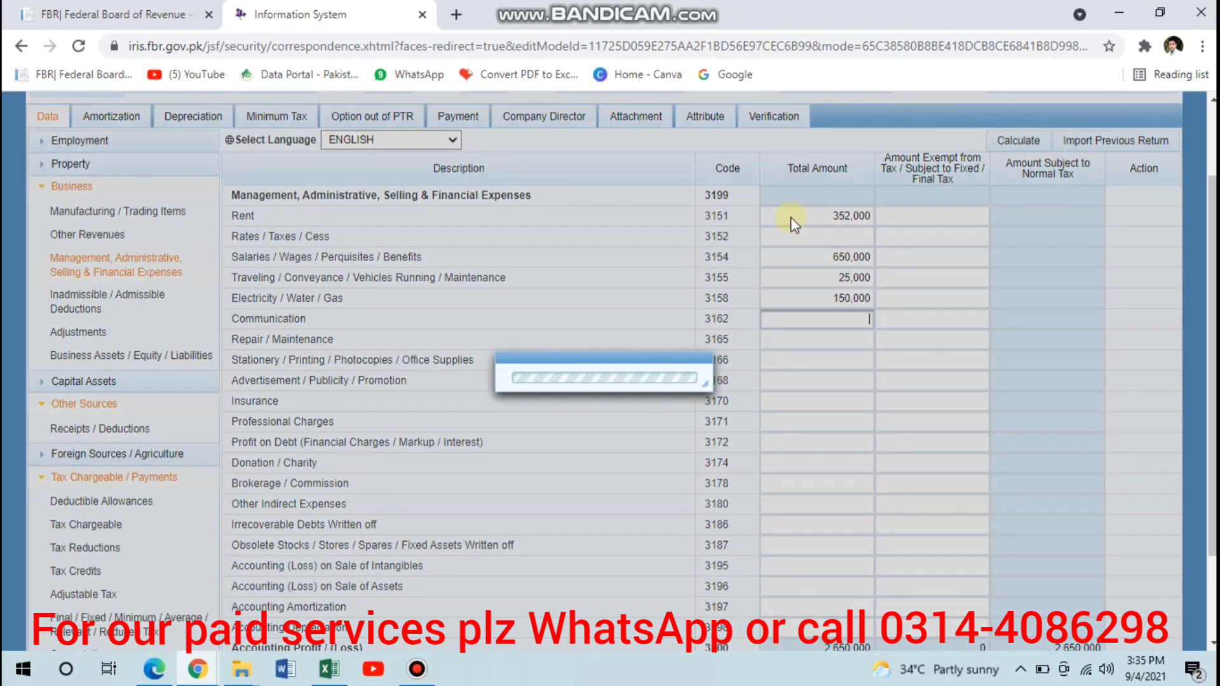
key(Tab)
key(Tab)
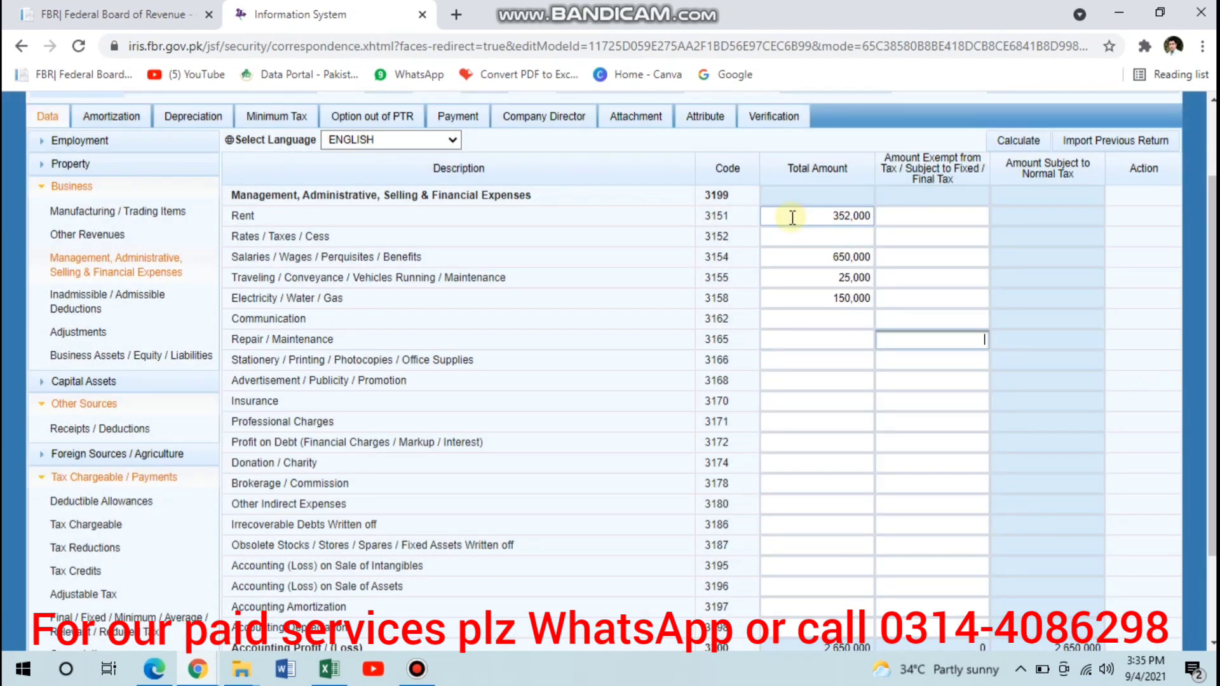
text(12500)
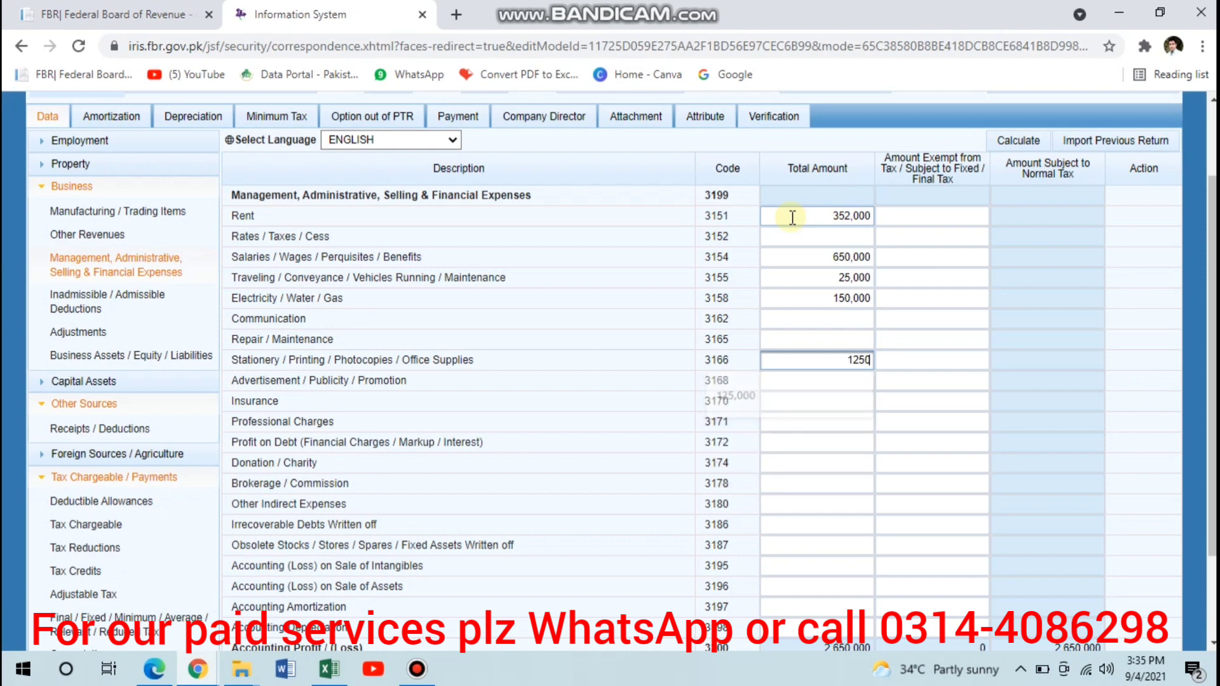
key(Tab)
key(Tab)
key(Tab)
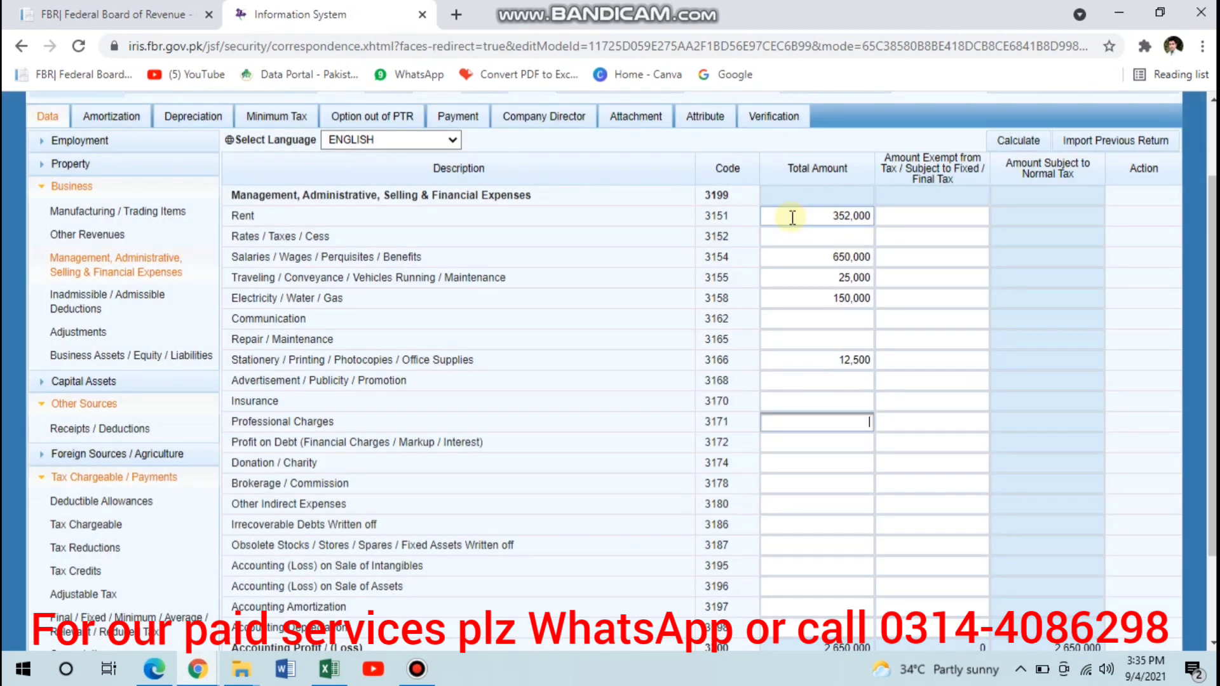
- Enter 20,000 as the total amount for Professional Charges
text(20000)
key(Tab)
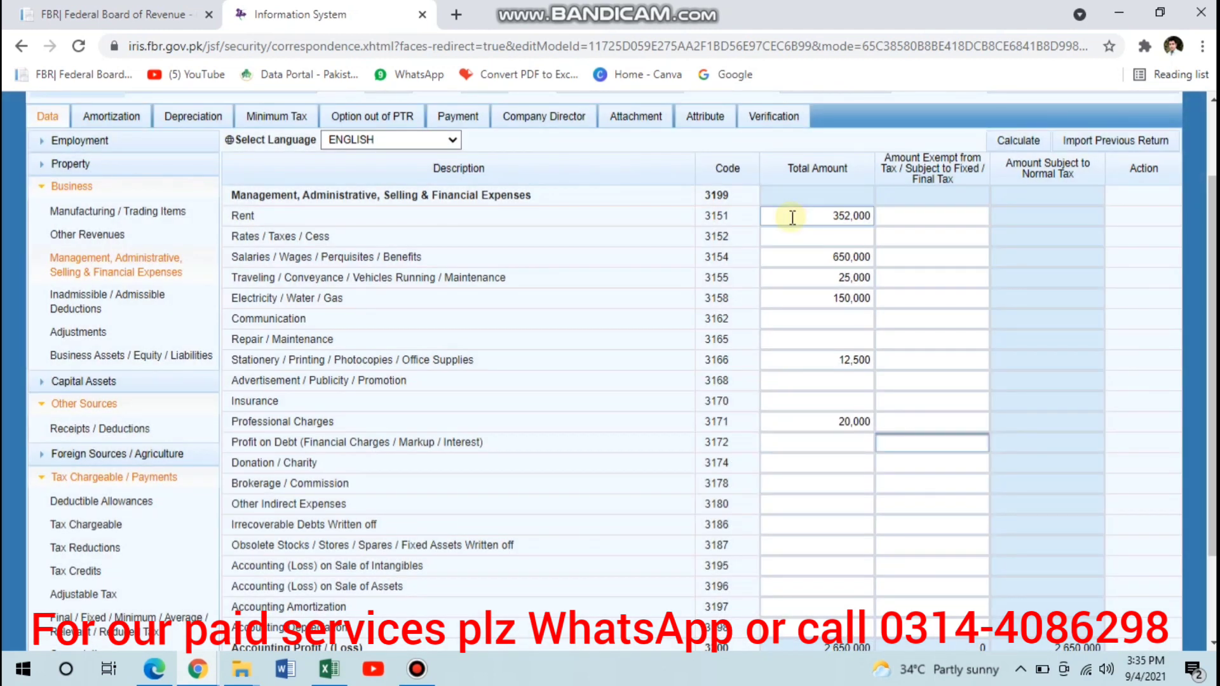
- Enter 250,000 as the total amount for Other Indirect Expenses and calculate the business expenses
key(Tab)
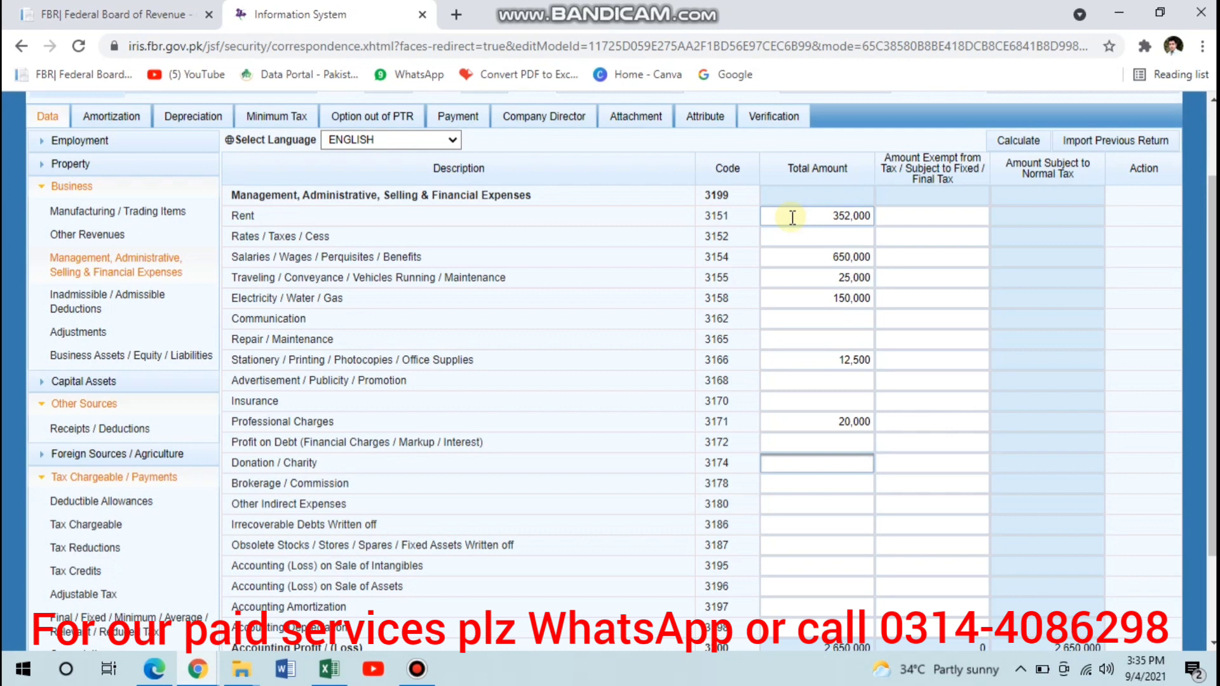
click(826, 445)
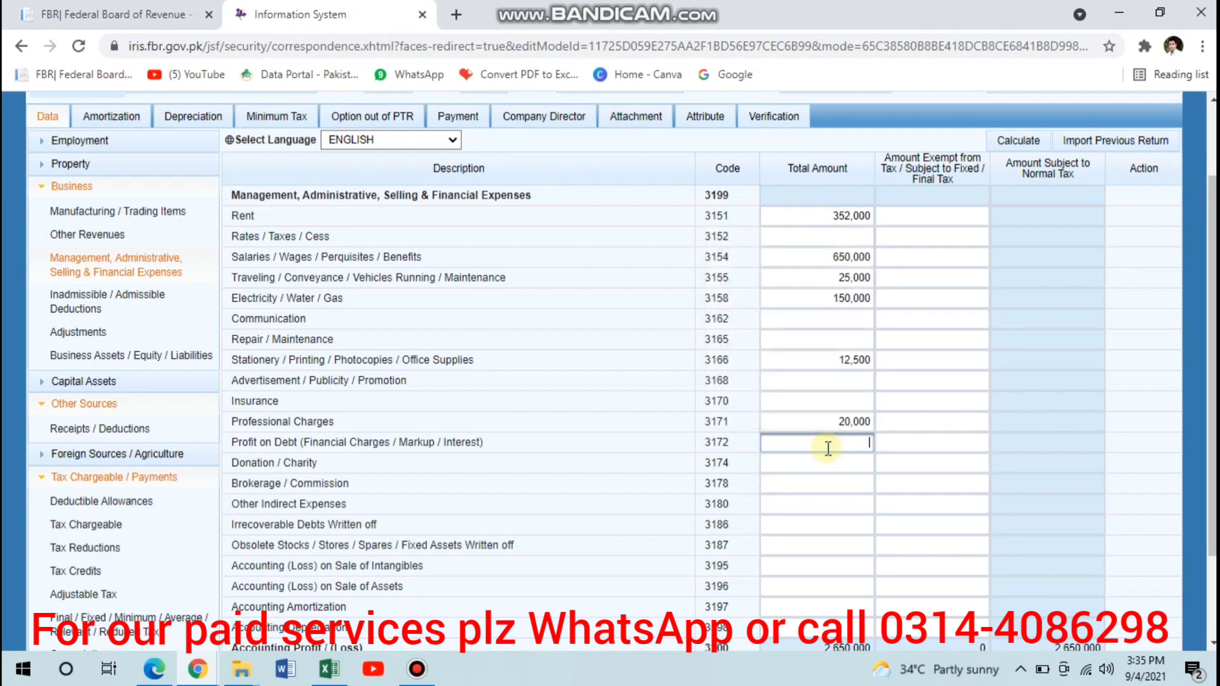
click(823, 486)
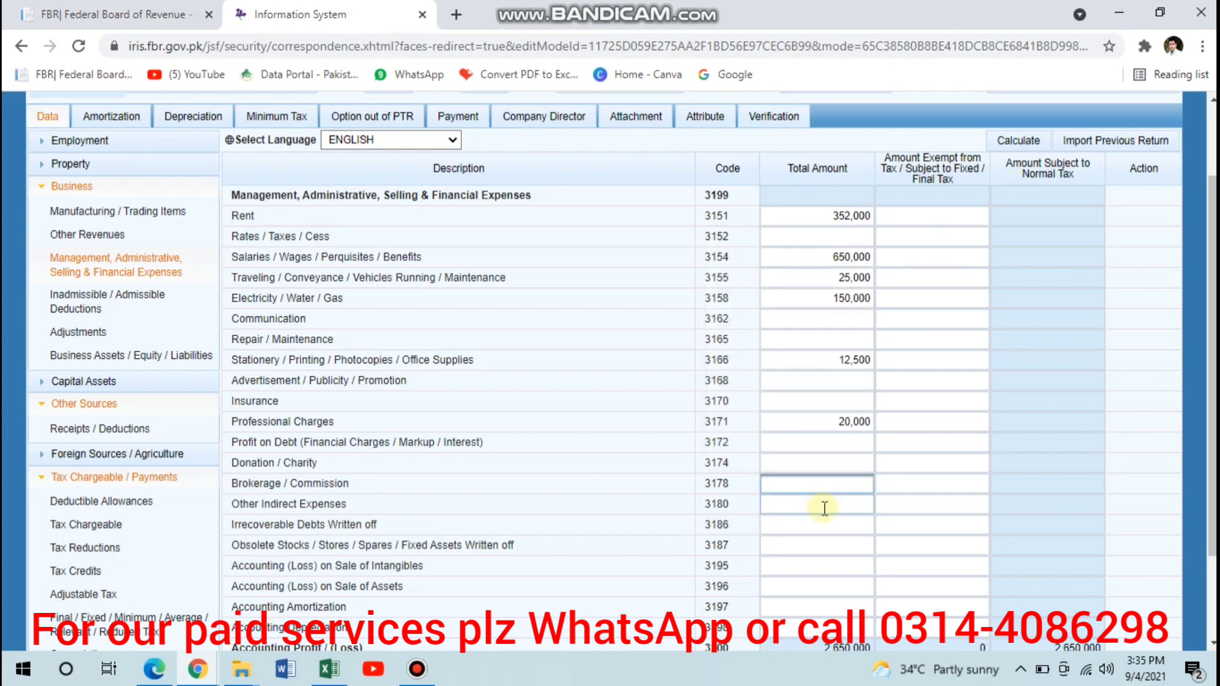
click(845, 513)
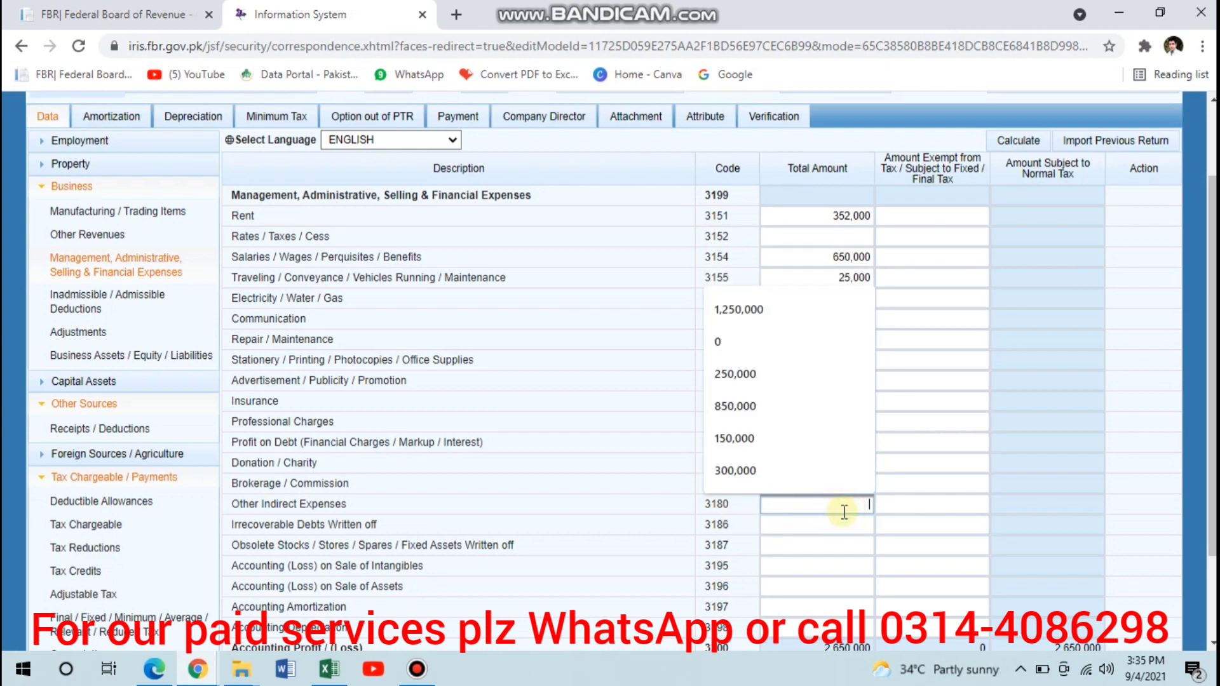
text(250000)
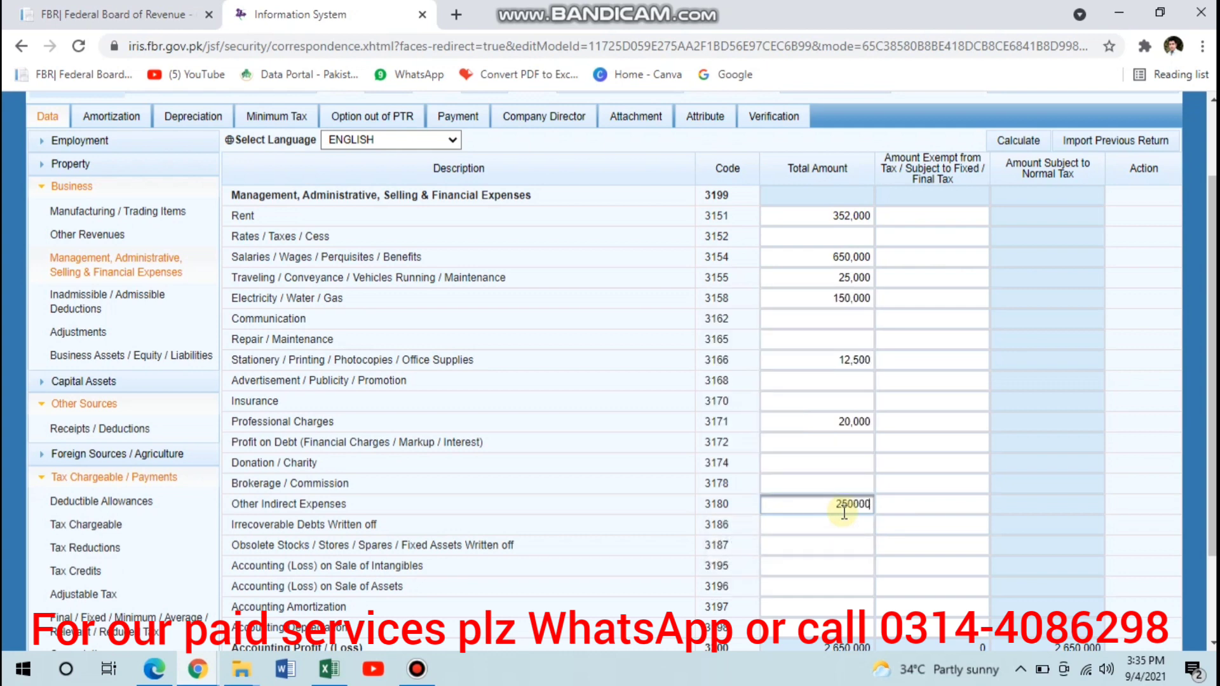
key(Tab)
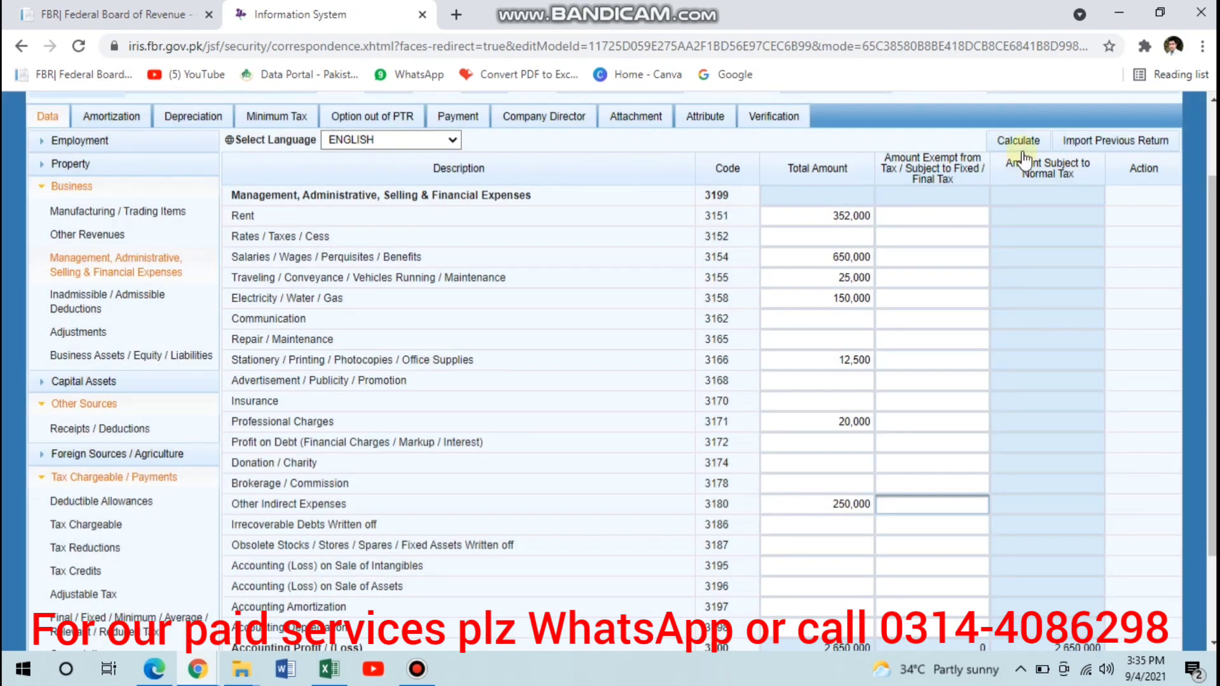
click(1019, 143)
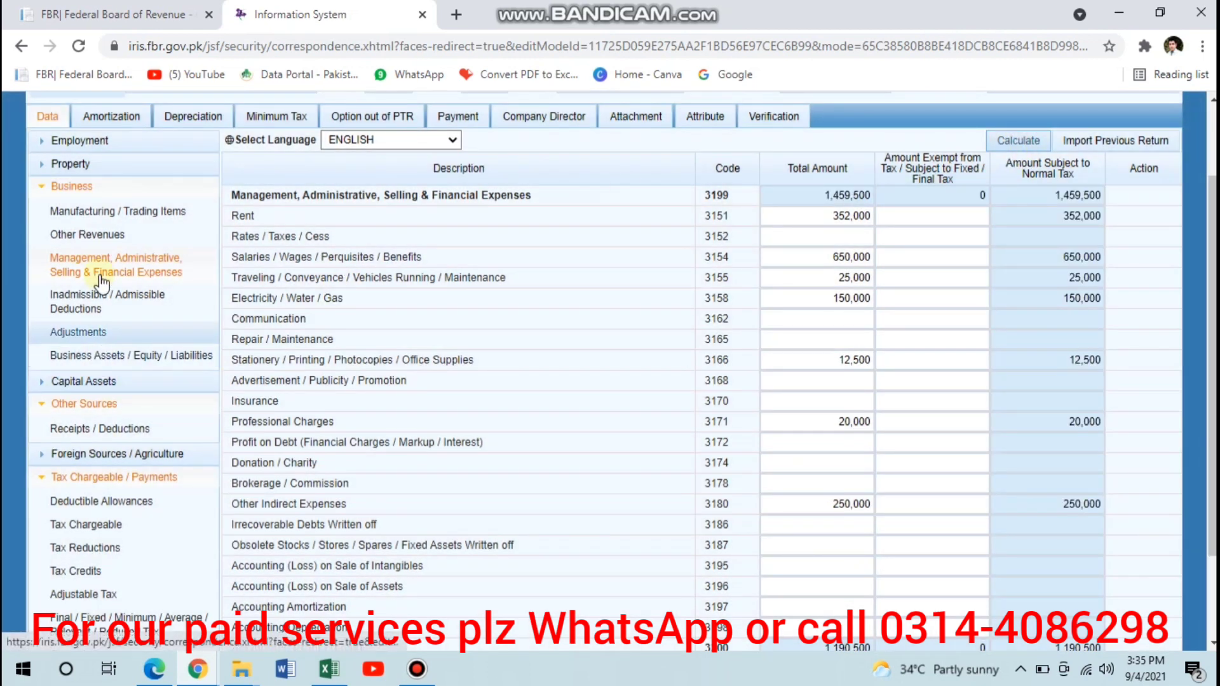
- Enter 500,000 as the Capital amount under Business Assets / Equity / Liabilities and calculate the totals
click(102, 214)
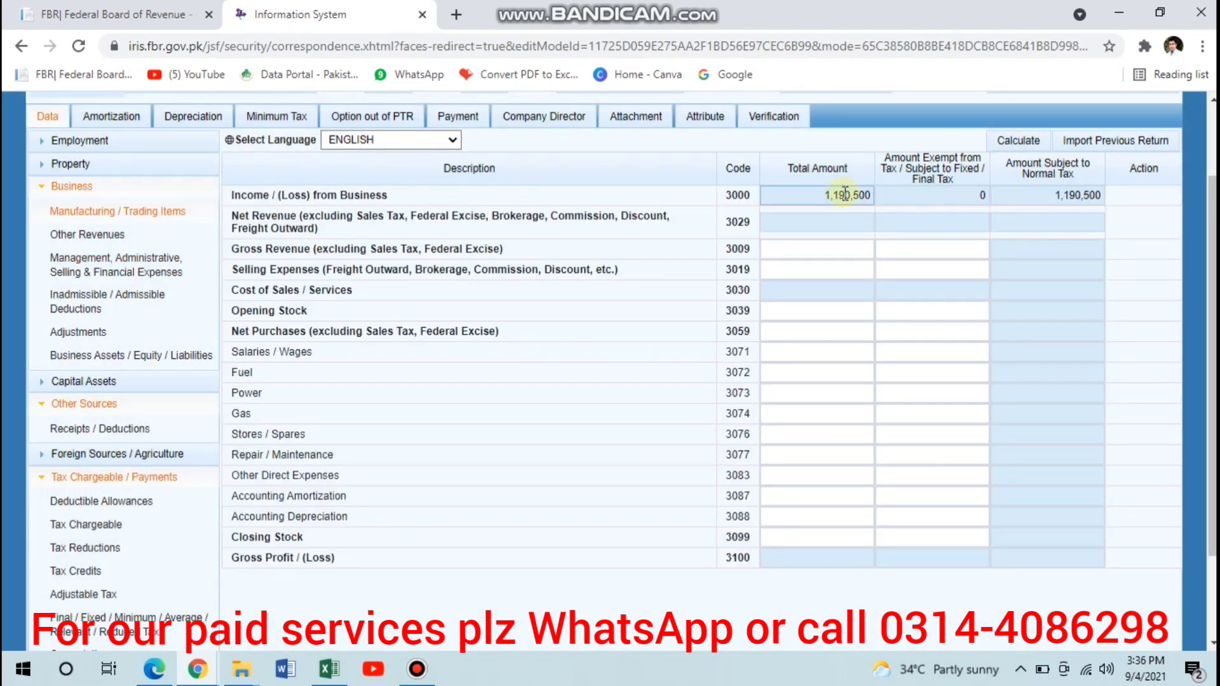
click(127, 350)
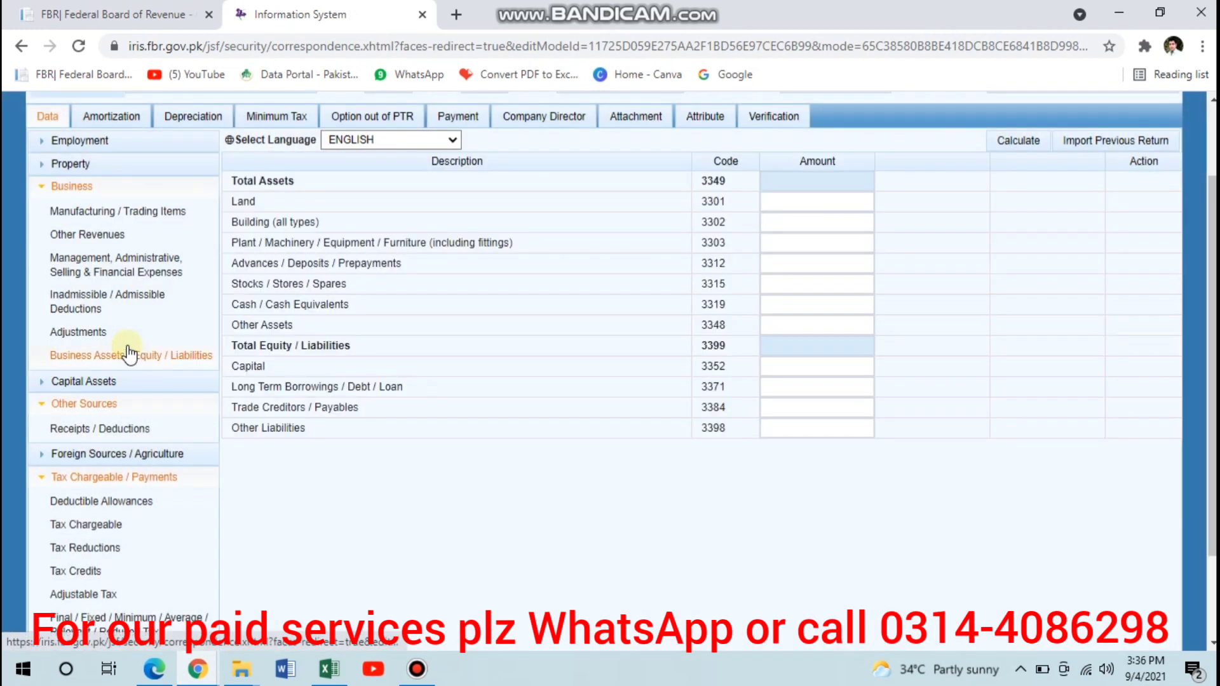
click(810, 367)
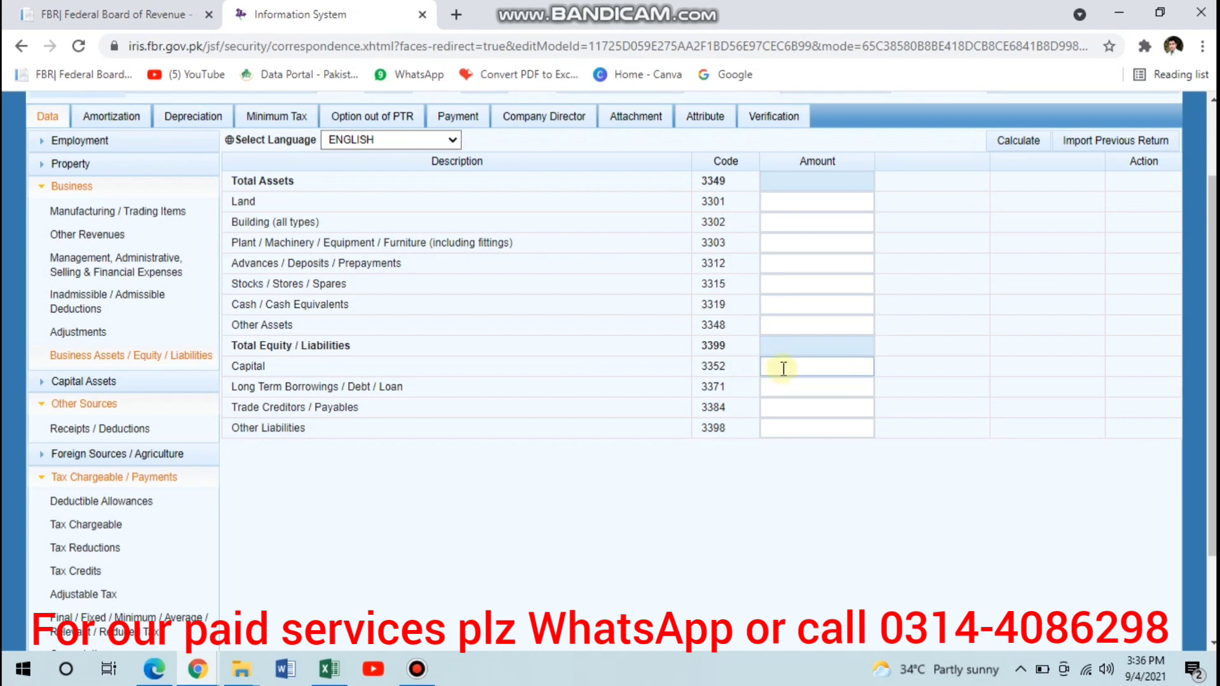
click(783, 368)
click(784, 369)
text(5000)
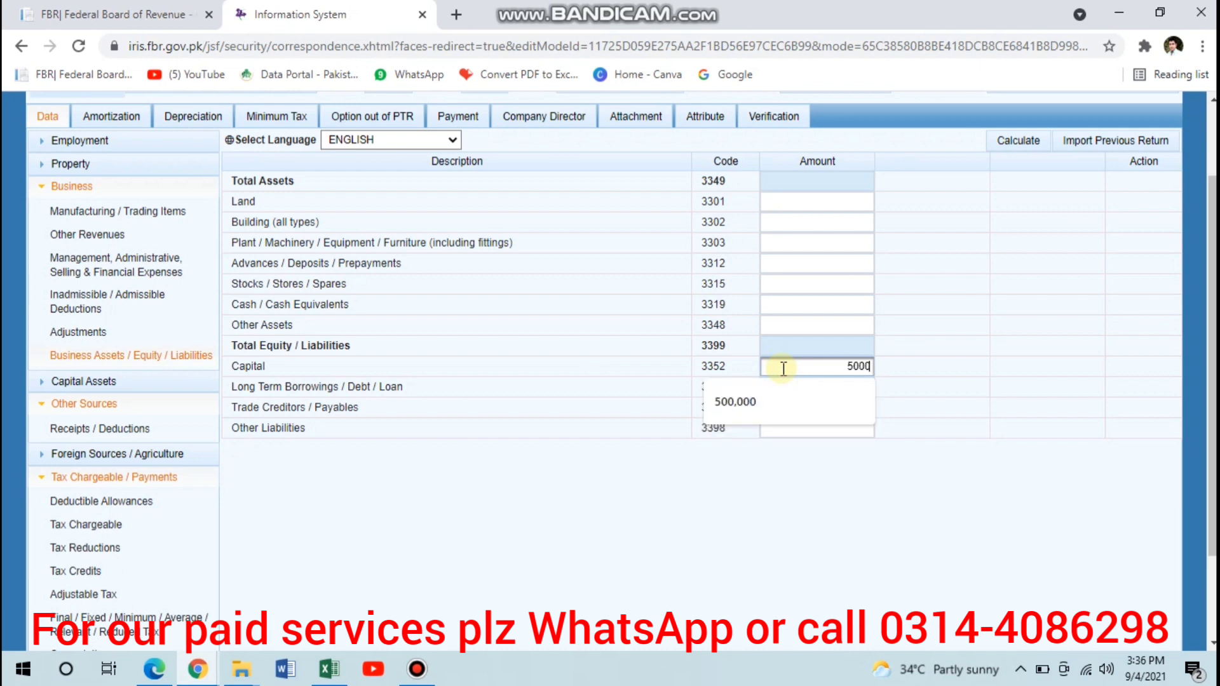
text(00)
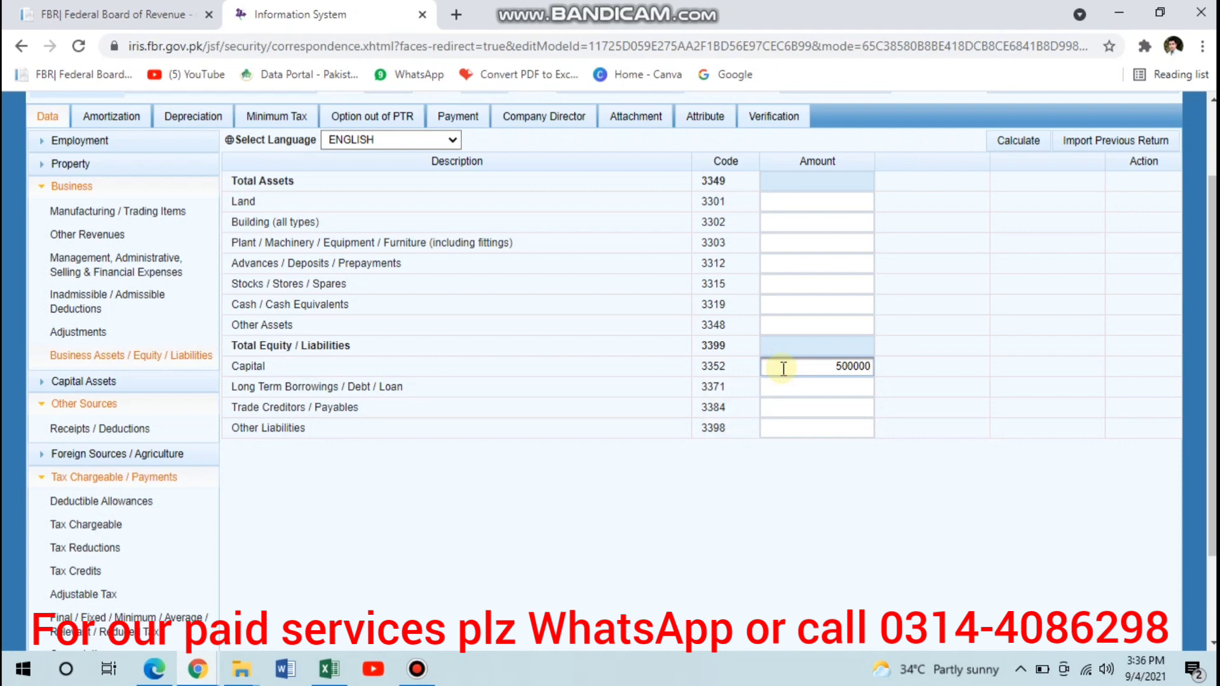
key(Tab)
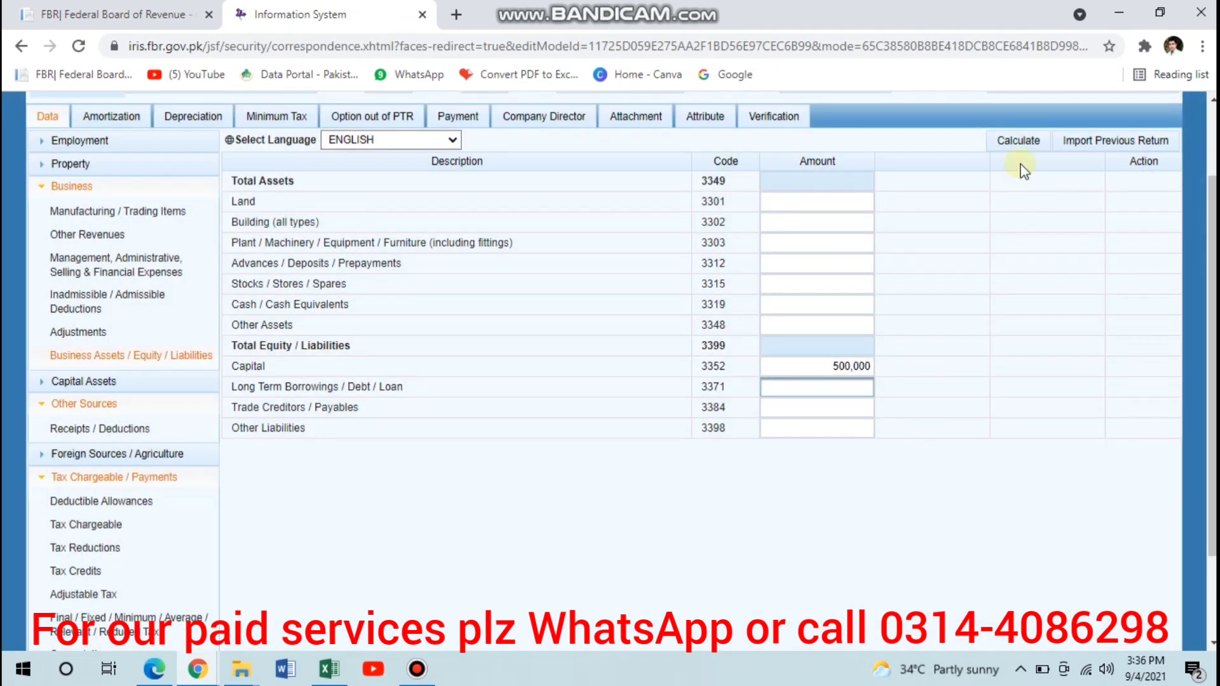
click(1019, 140)
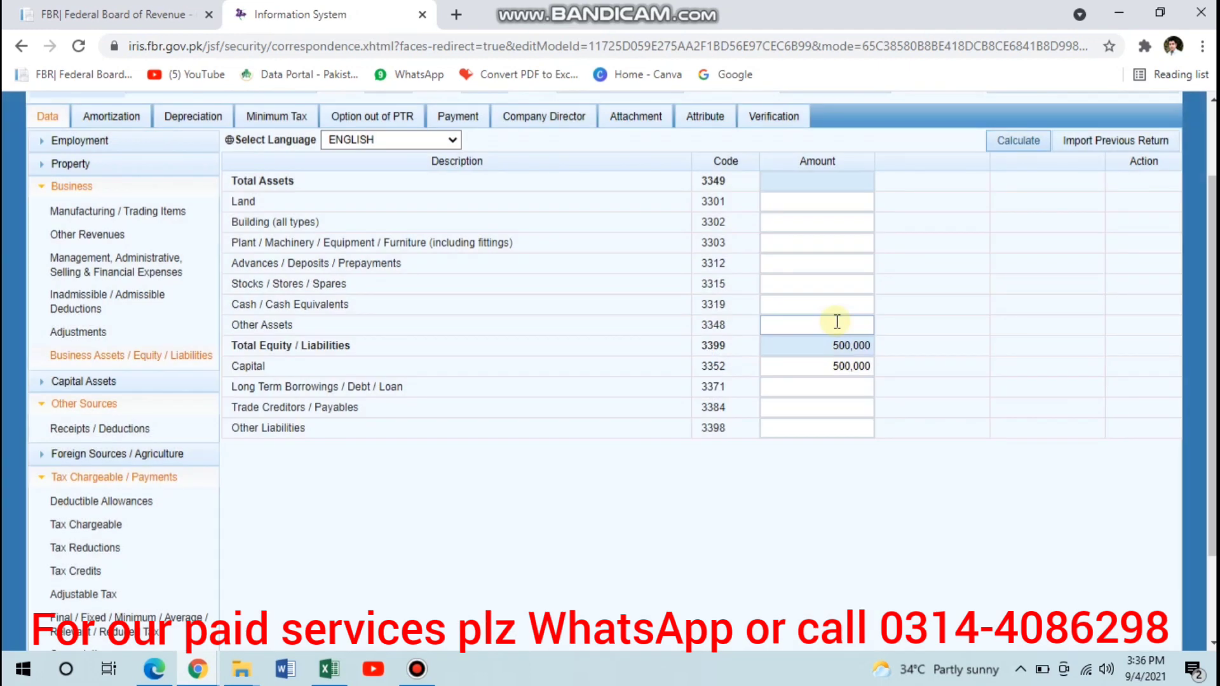
- Enter 400,000 for Plant / Machinery / Equipment / Furniture (including fittings) and recalculate the business assets
click(815, 243)
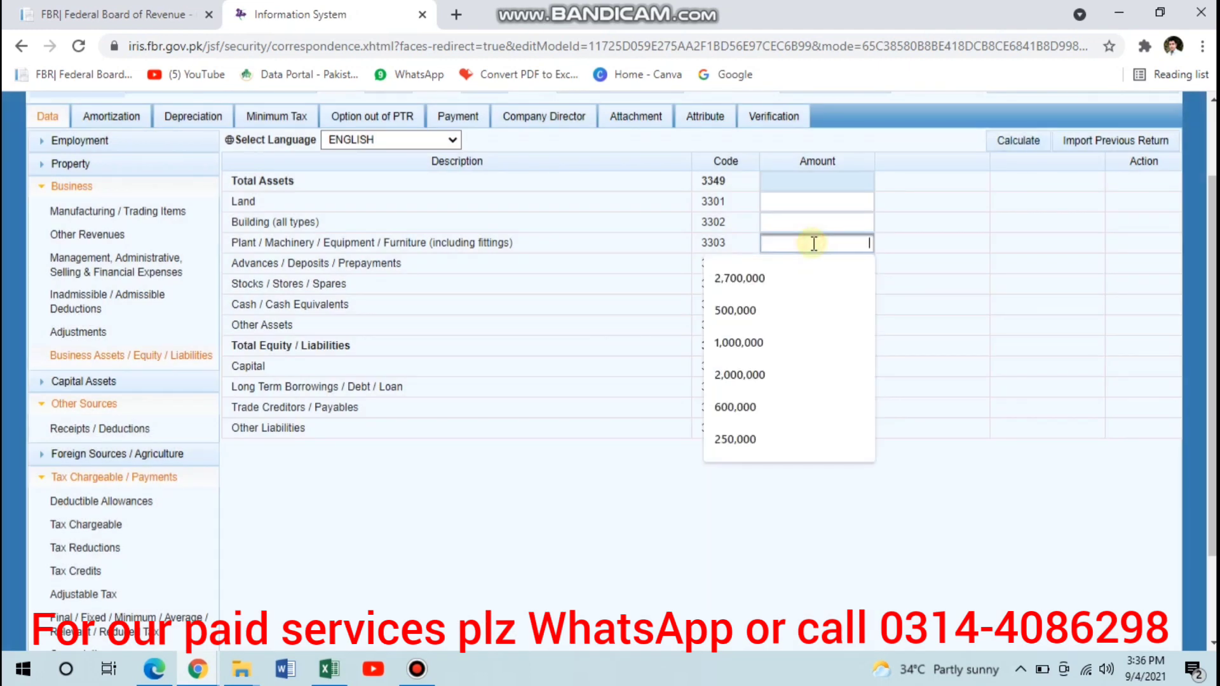
text(400000)
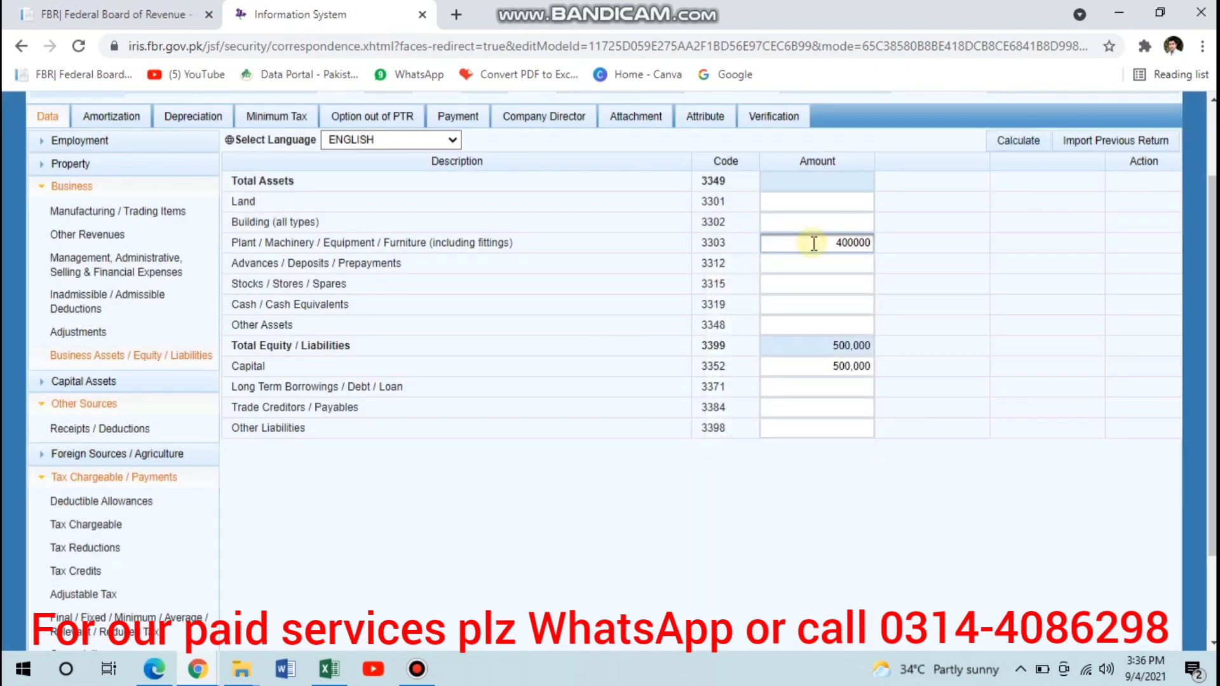
key(Tab)
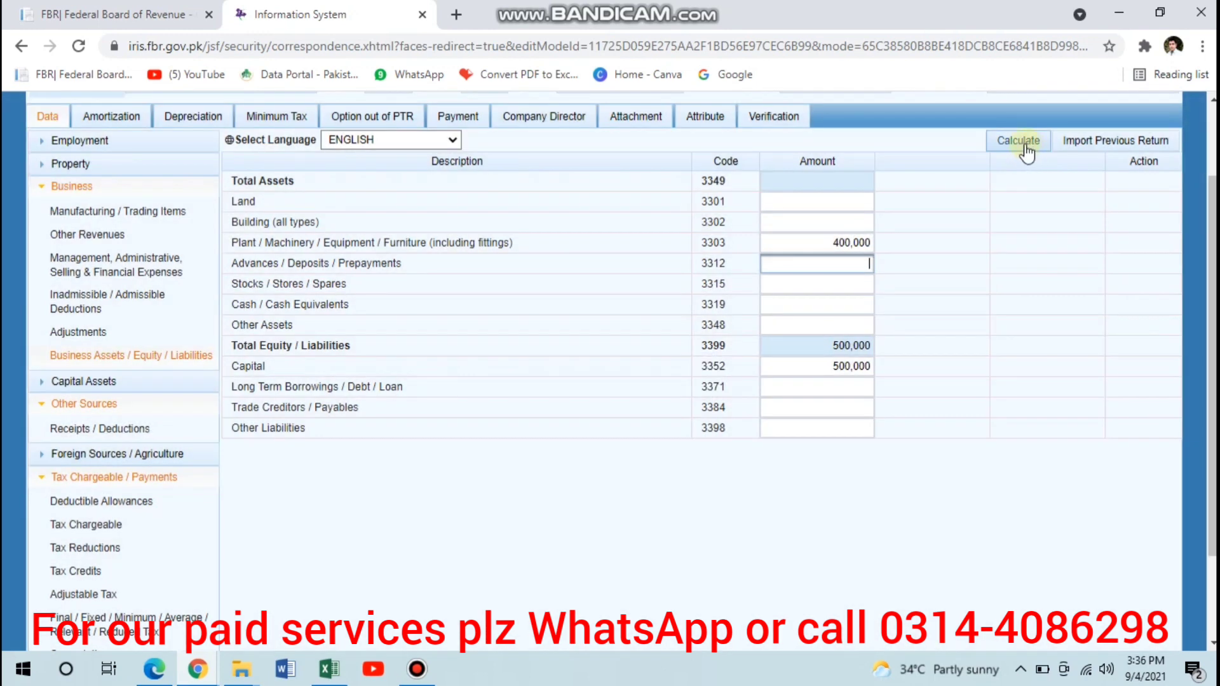
click(1022, 143)
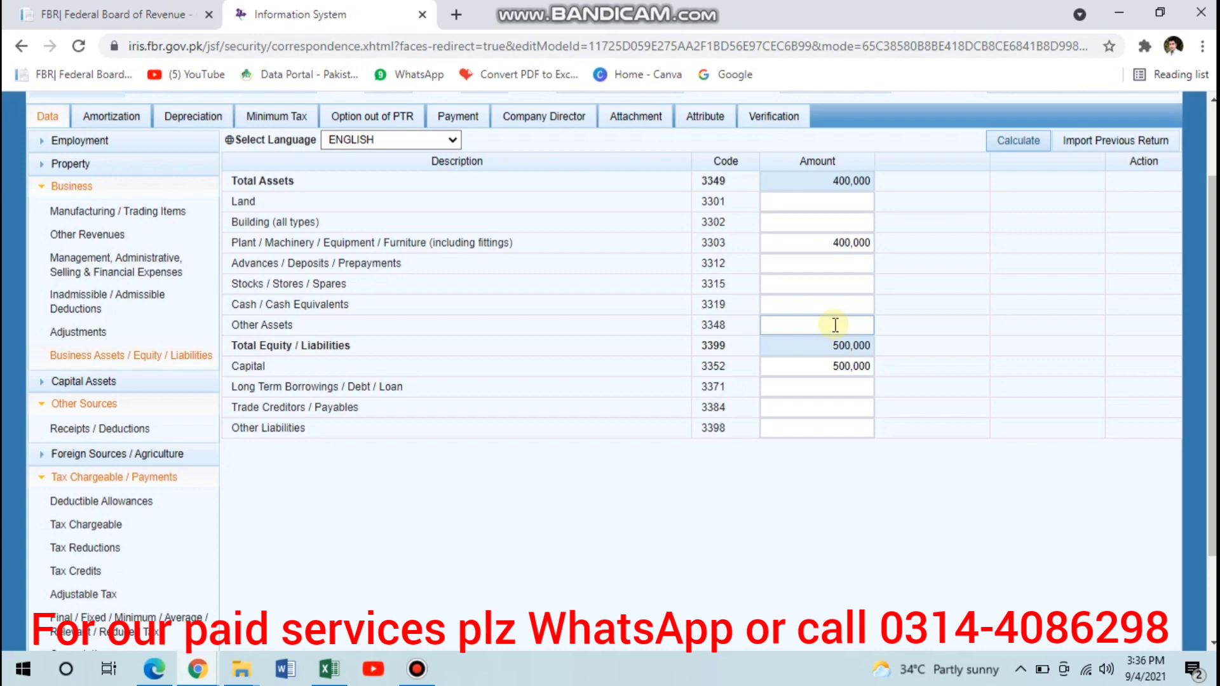
- Enter 100,000 as the Other Assets amount and recalculate the business assets and liabilities
click(834, 325)
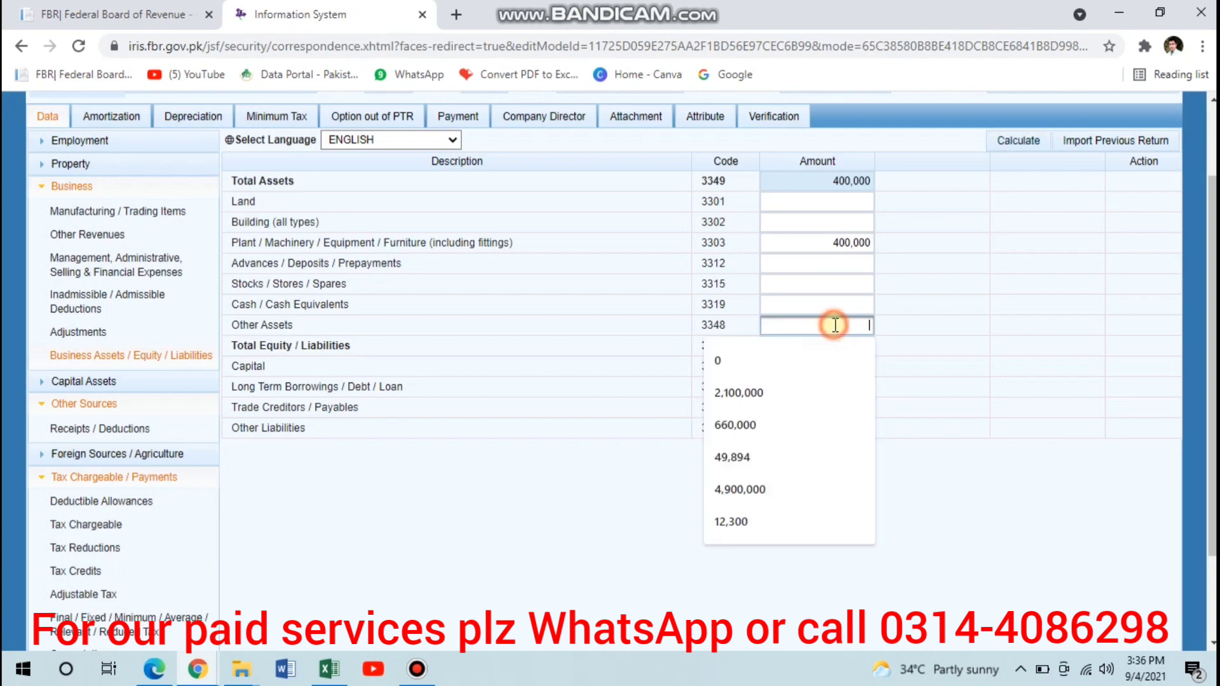
text(100)
key(Tab)
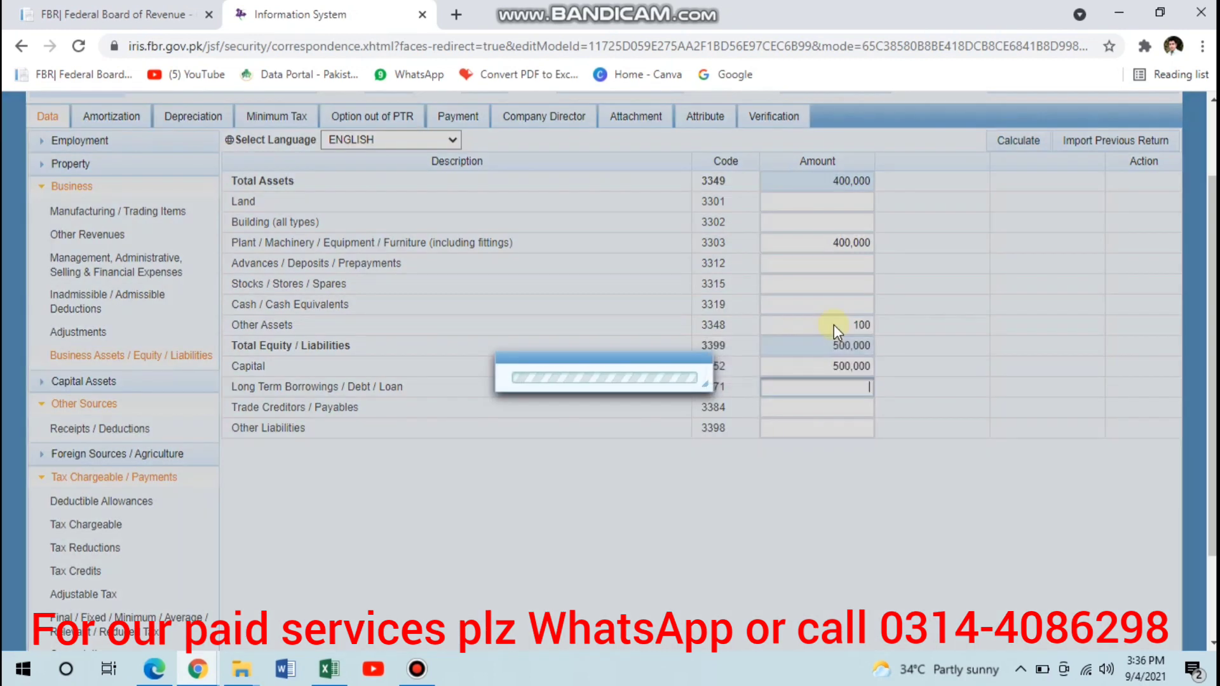
key(shift+Tab)
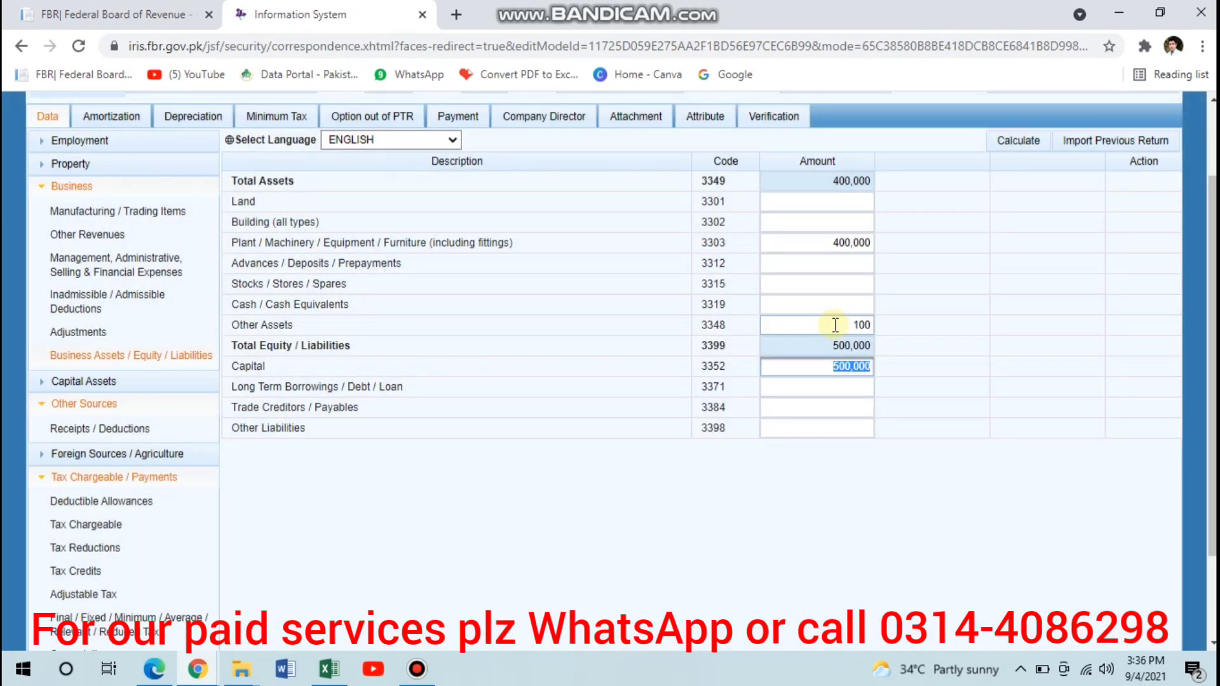
key(shift+Tab)
key(Right)
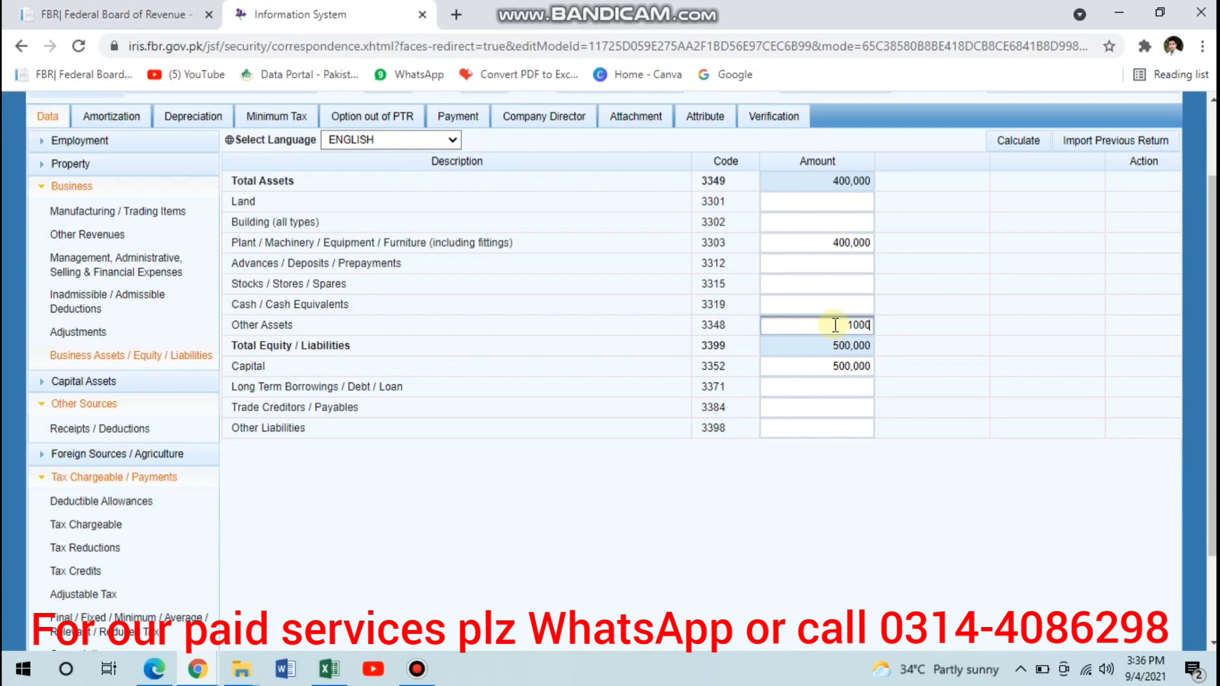
text(000)
key(Tab)
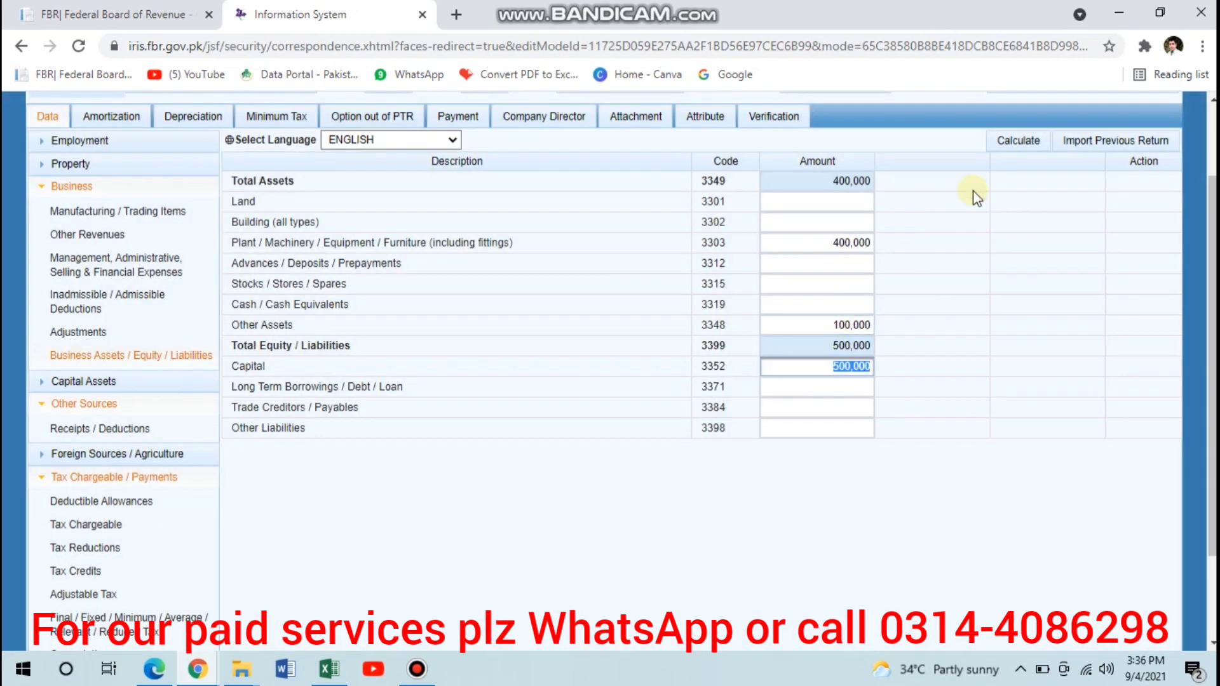
click(1003, 143)
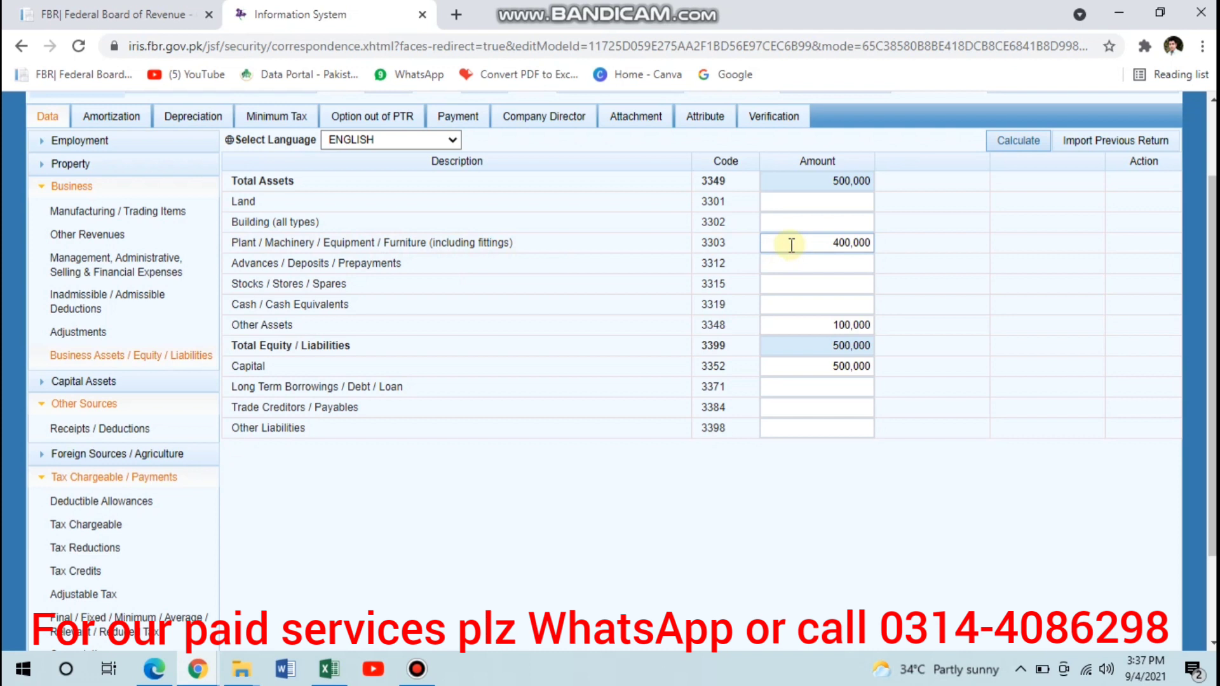
- Open the Adjustable Tax section of Tax Chargeable / Payments
scroll(791, 245, down, 2)
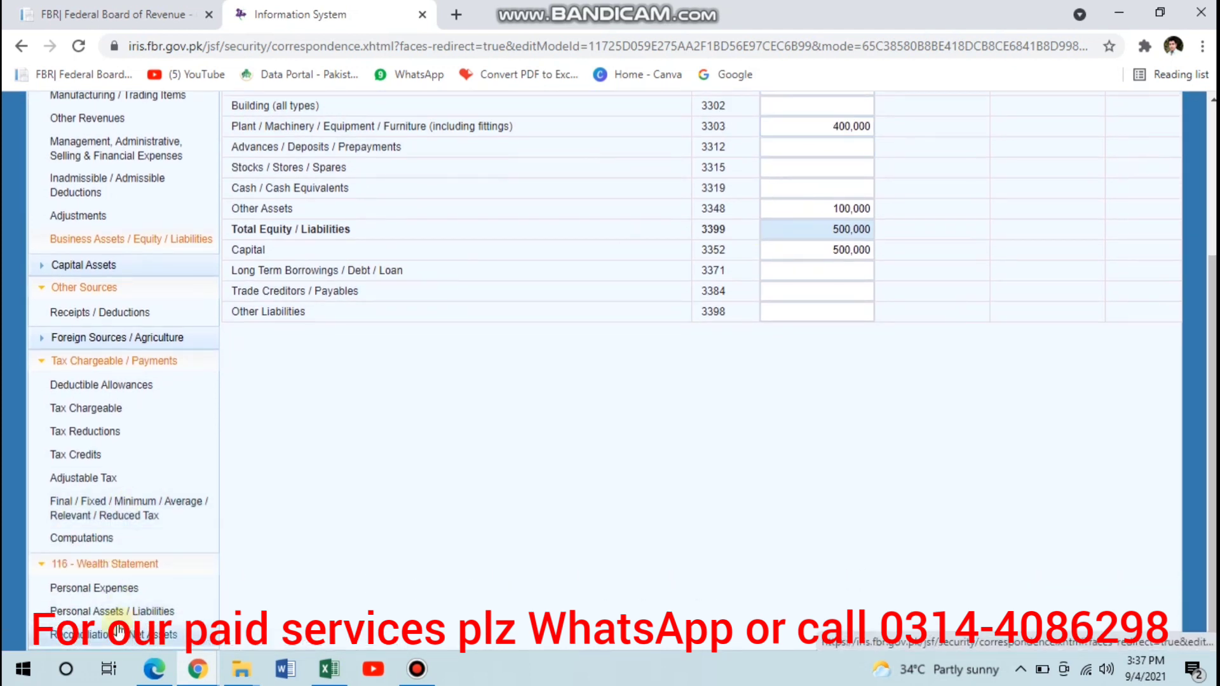
click(825, 253)
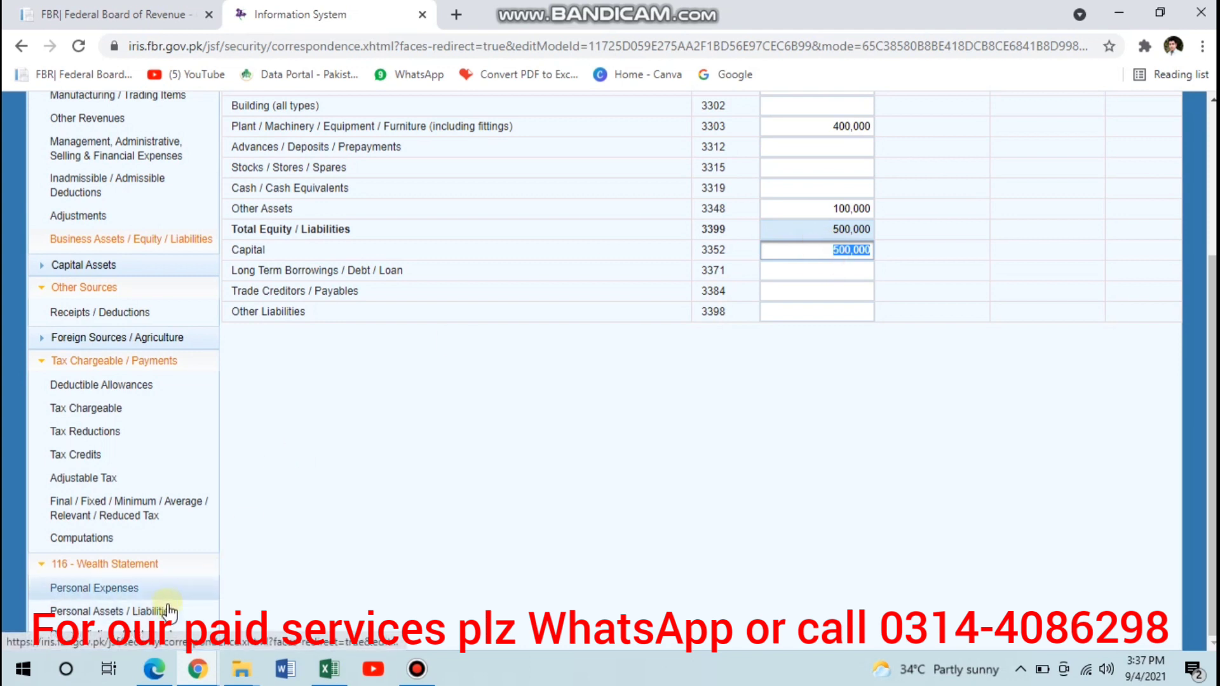
scroll(559, 380, up, 3)
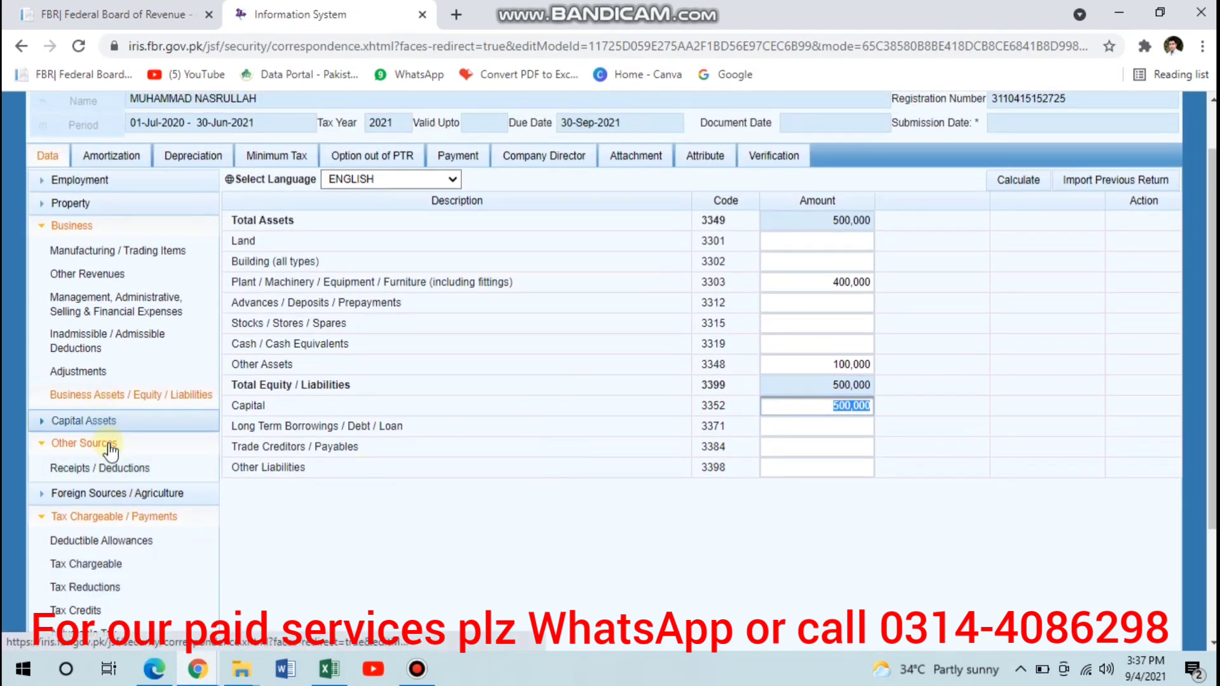
scroll(82, 499, down, 3)
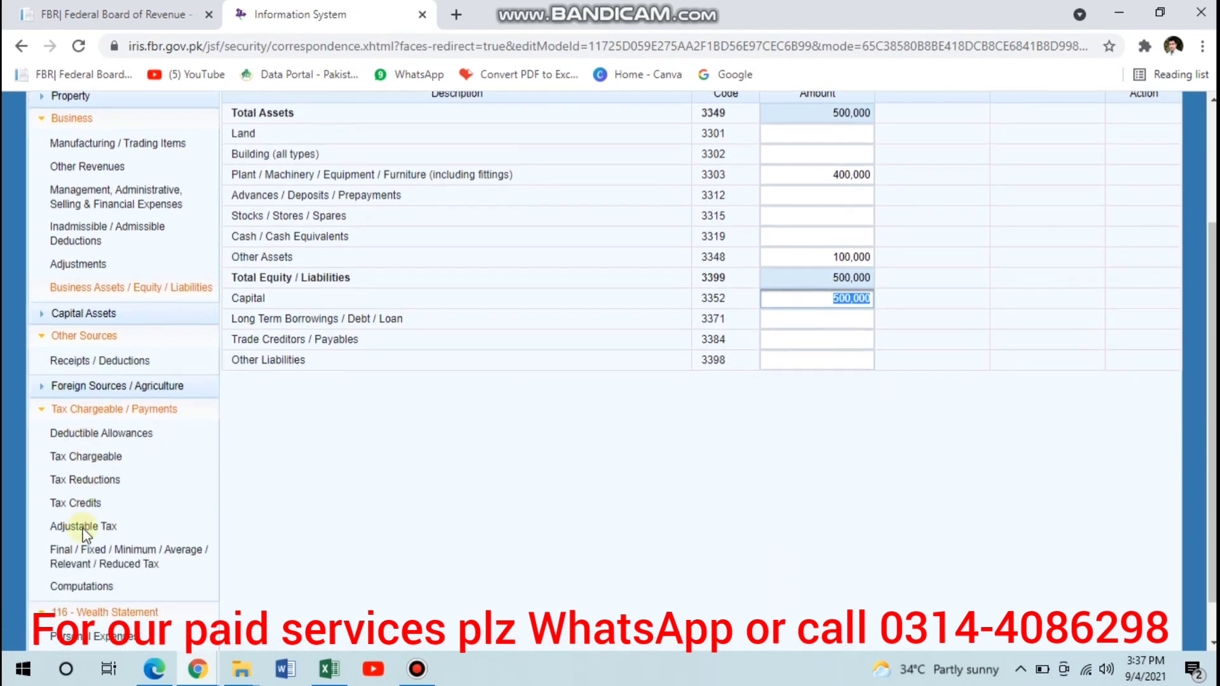
click(83, 487)
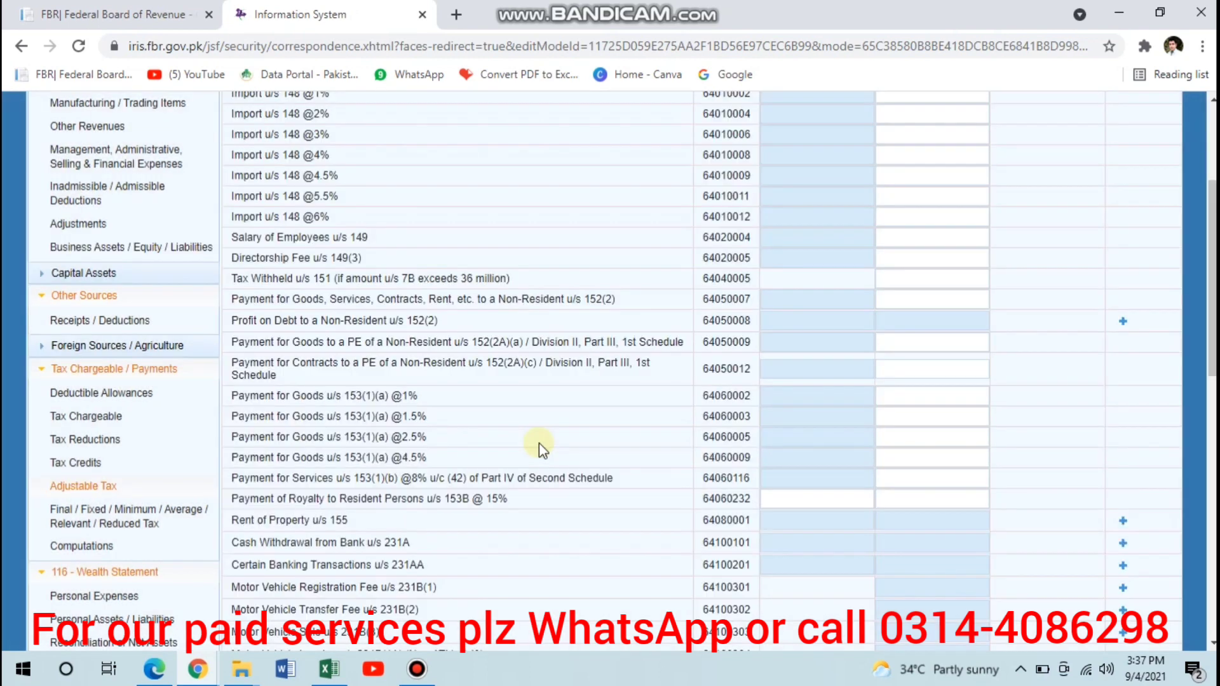
- Examine the adjustable tax categories, including the tax collected / deducted field for Payment for Services u/s 153(1)(b) @8%
scroll(539, 443, up, 3)
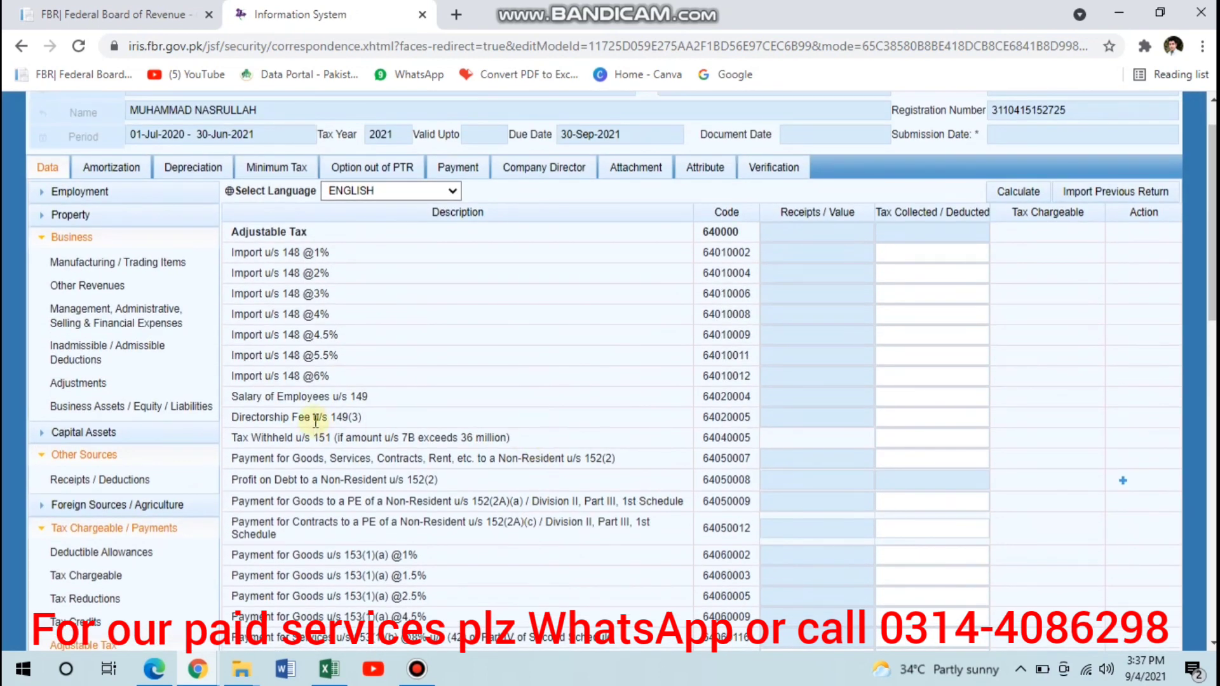
scroll(316, 421, down, 4)
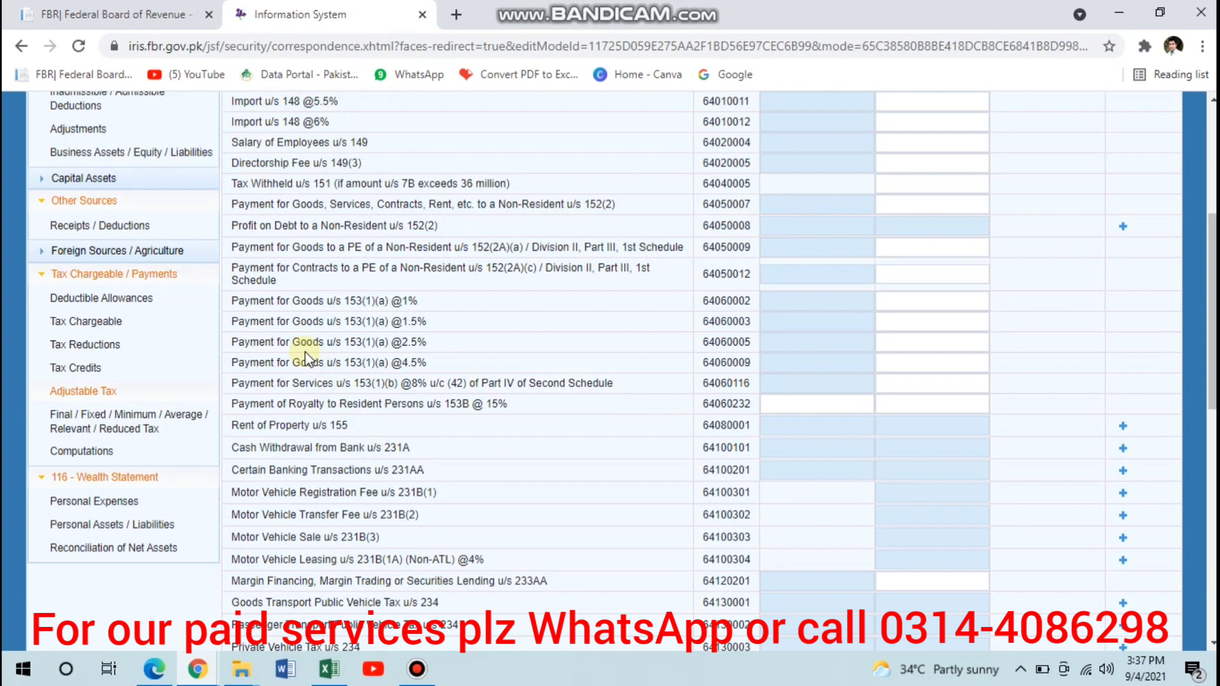
scroll(305, 357, down, 10)
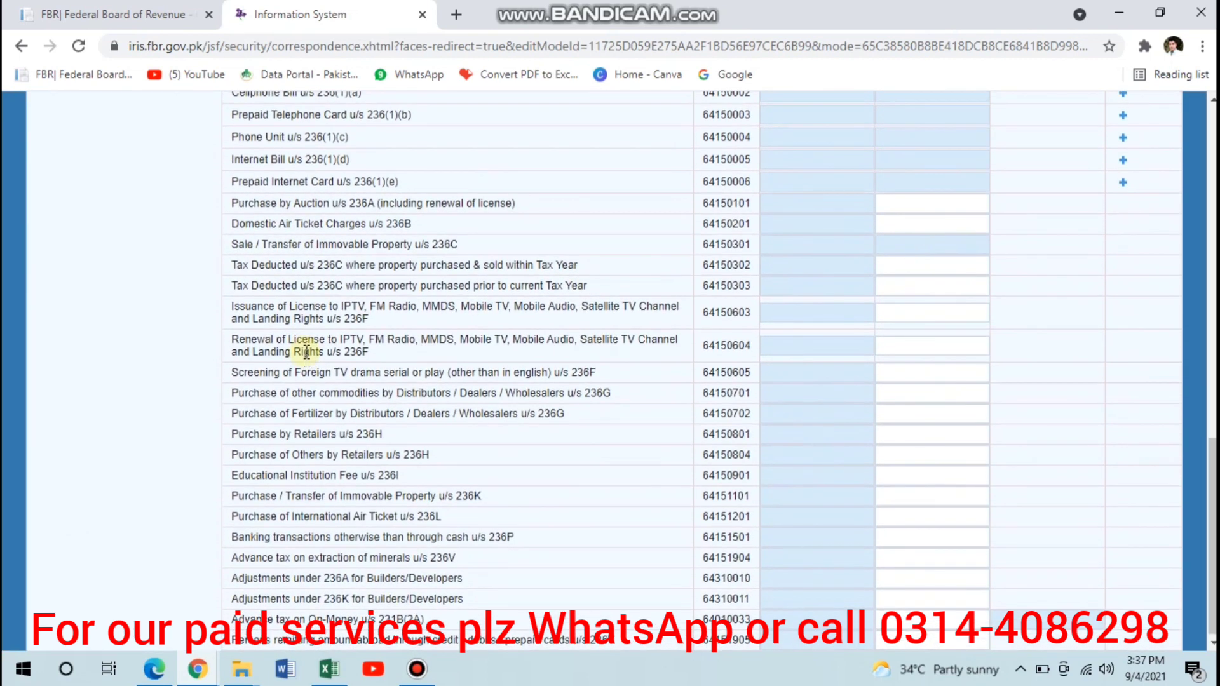
scroll(307, 351, up, 5)
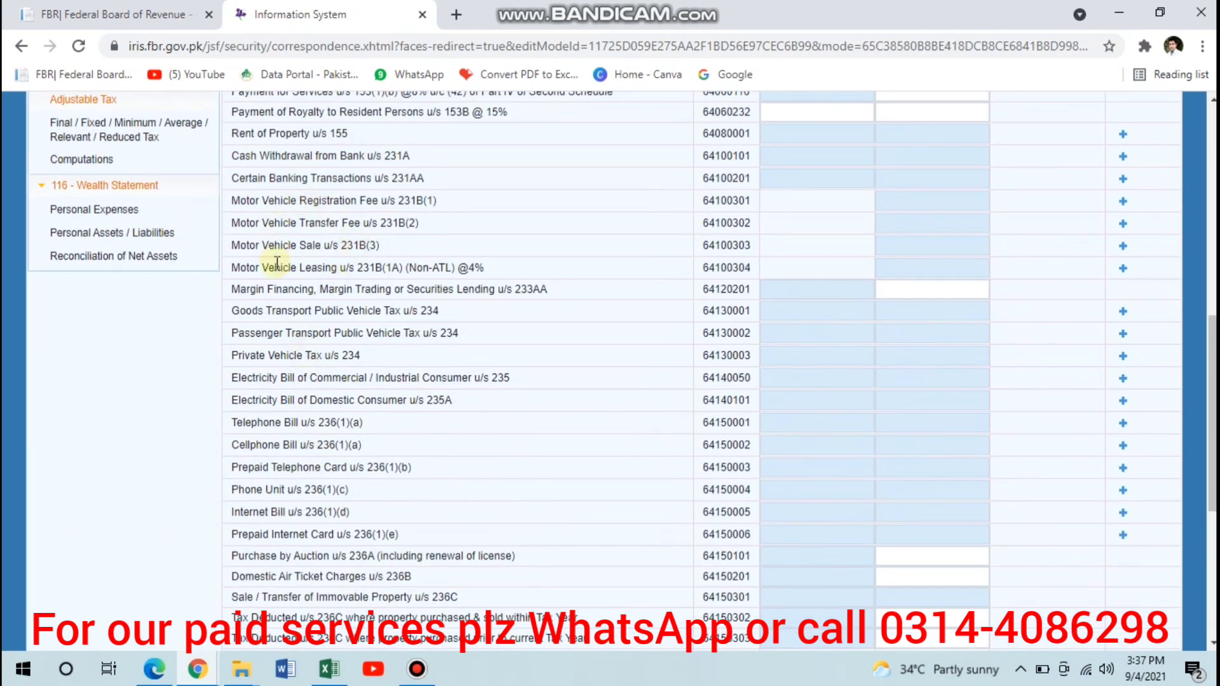
scroll(277, 262, down, 5)
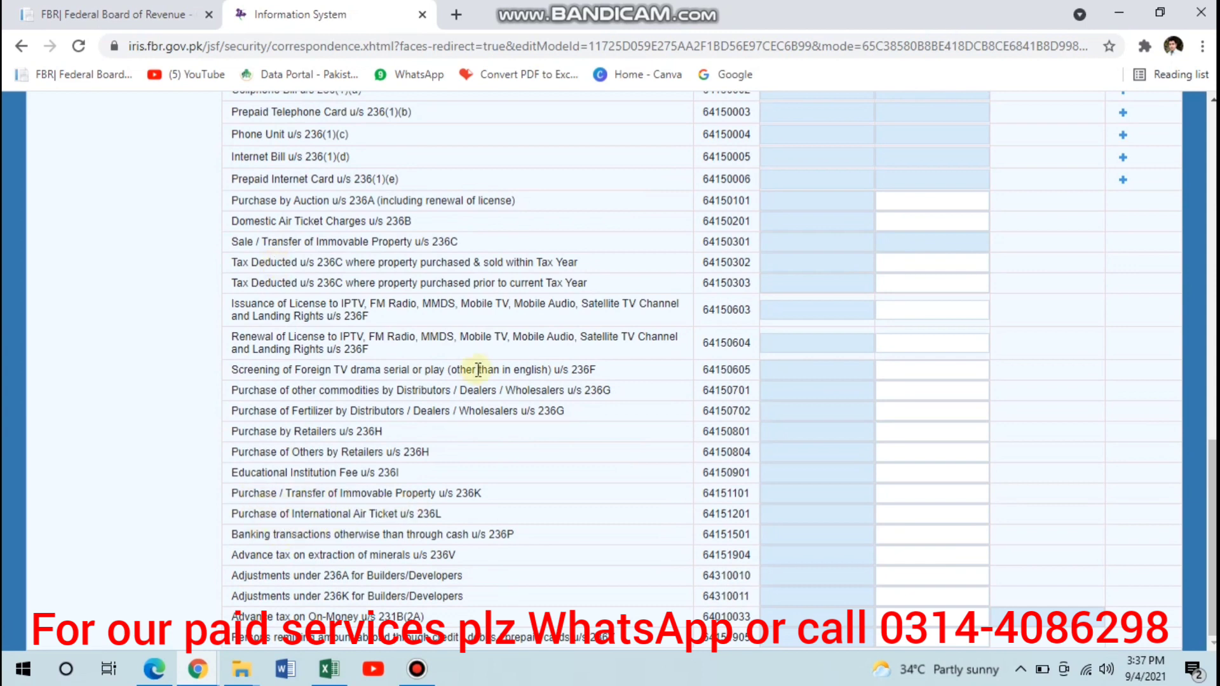
scroll(483, 576, up, 1)
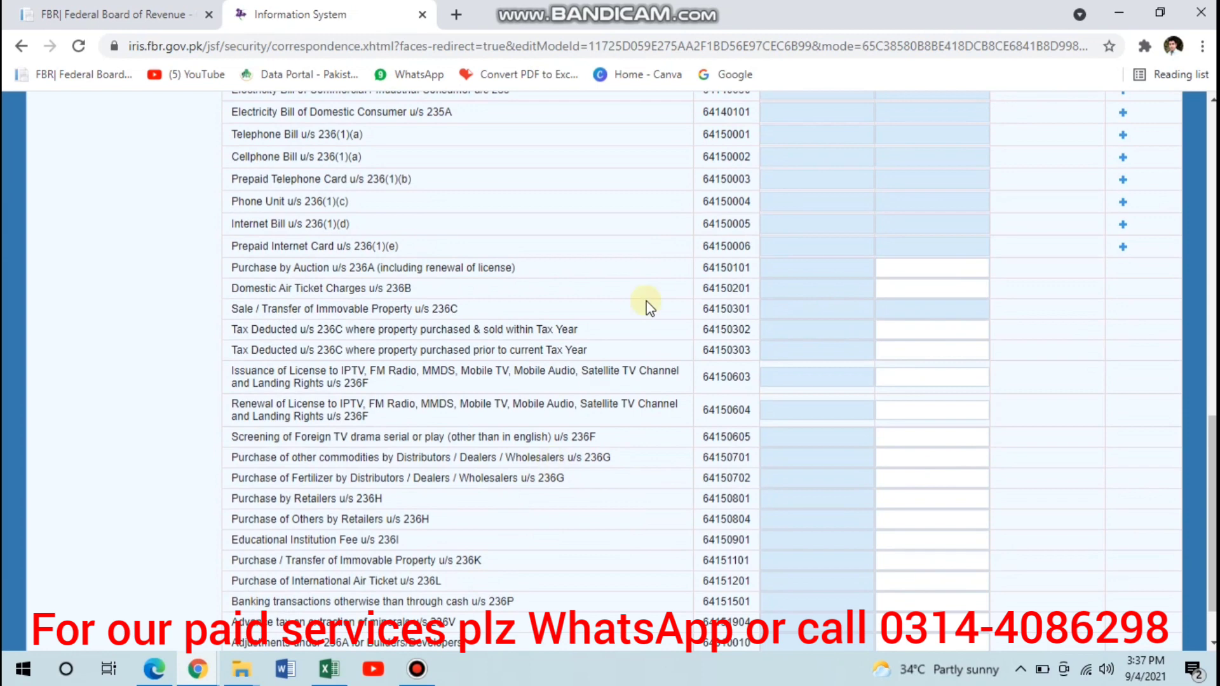
scroll(649, 307, up, 15)
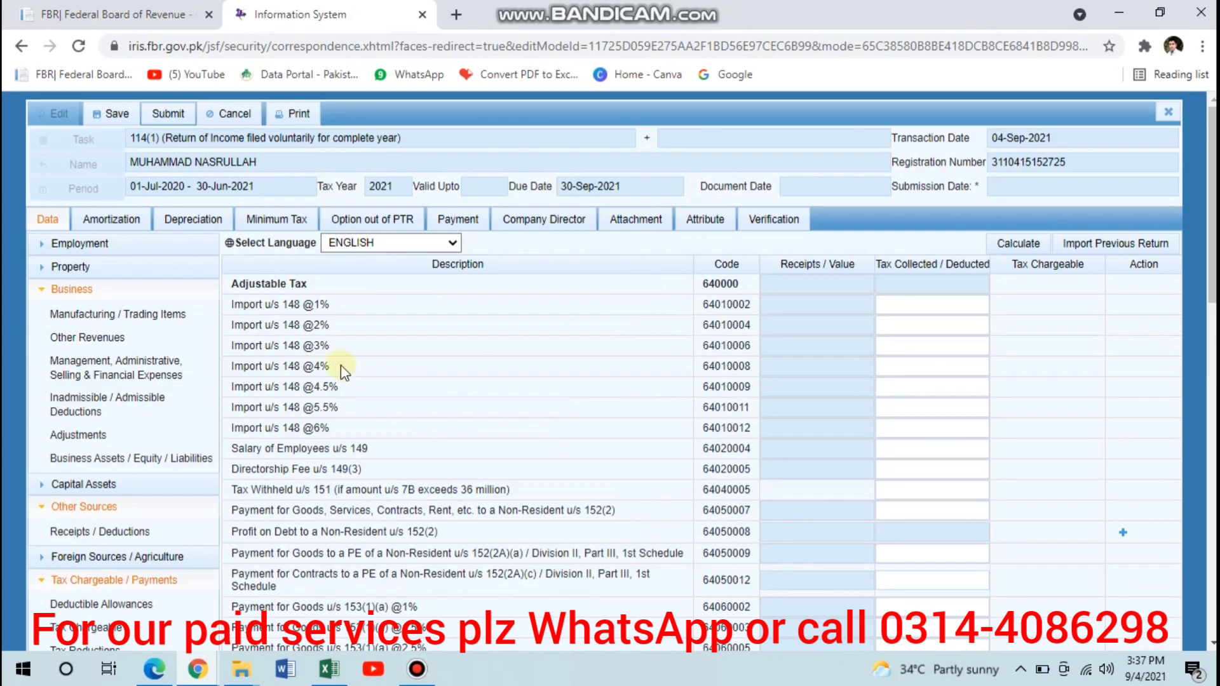
scroll(395, 418, down, 2)
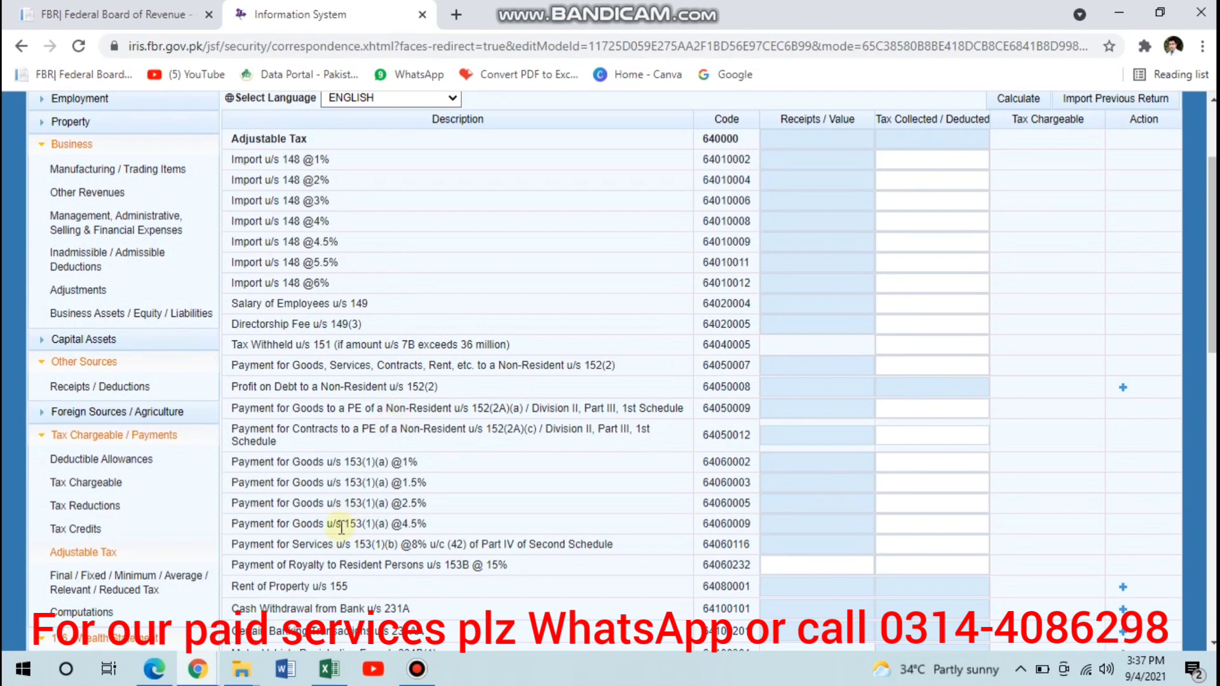
scroll(443, 550, down, 3)
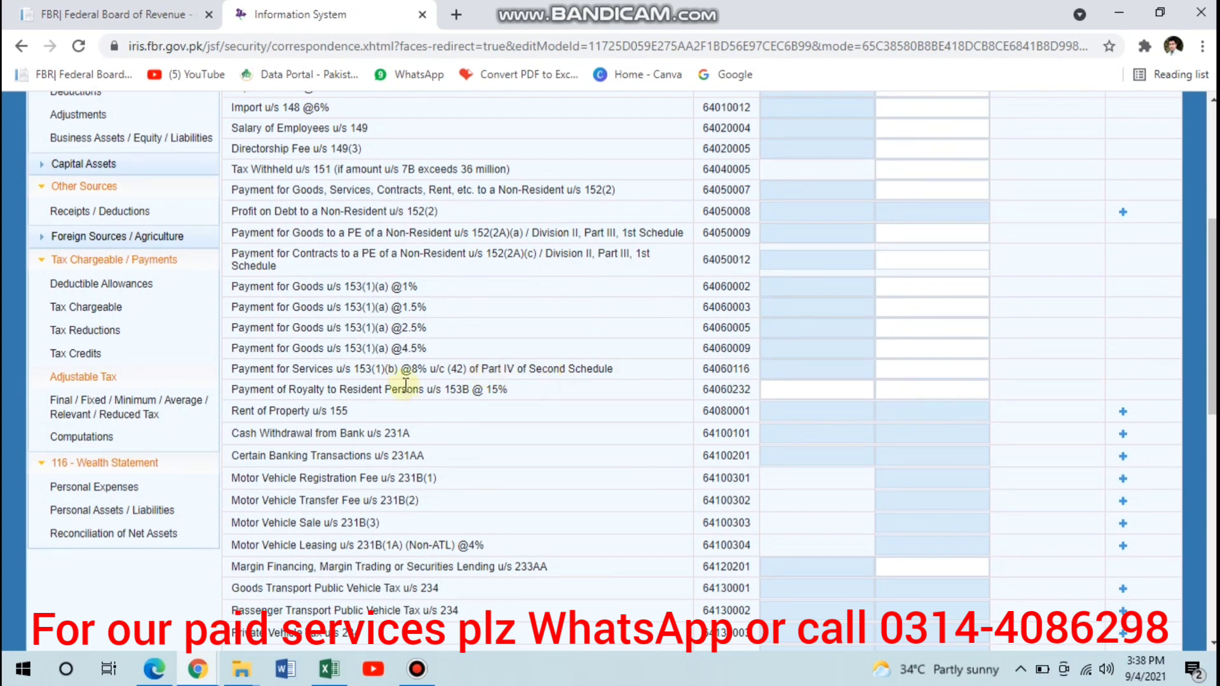
click(920, 369)
click(920, 369)
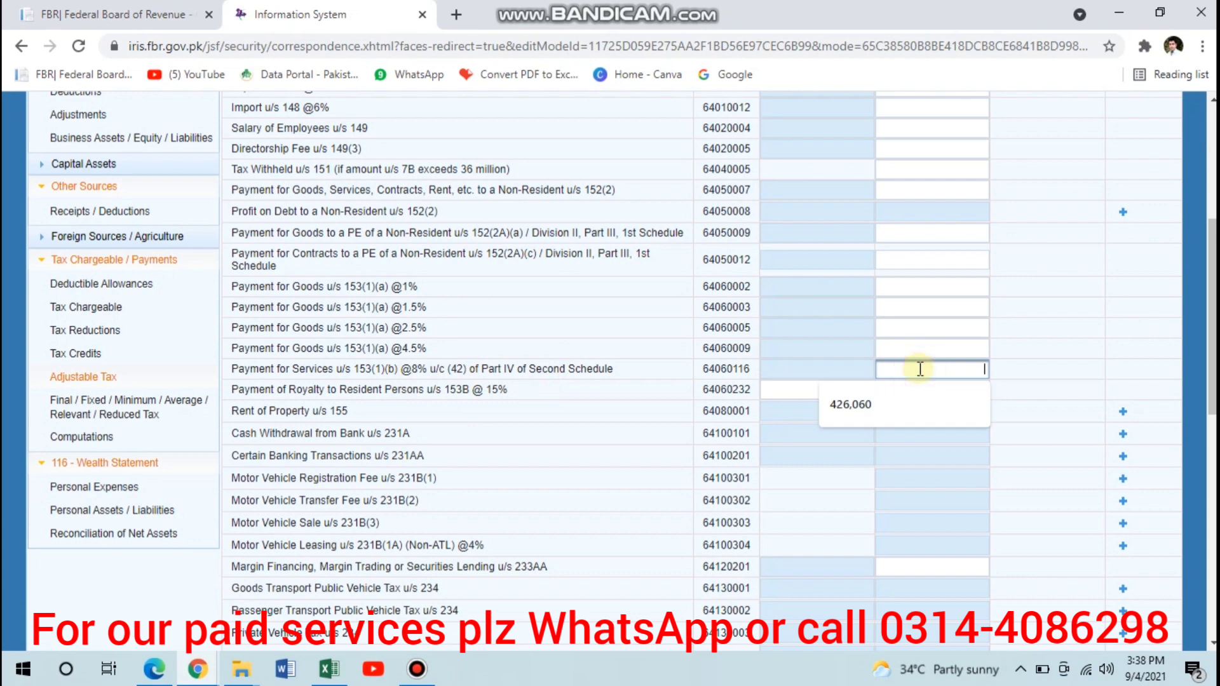
click(921, 369)
scroll(622, 453, down, 3)
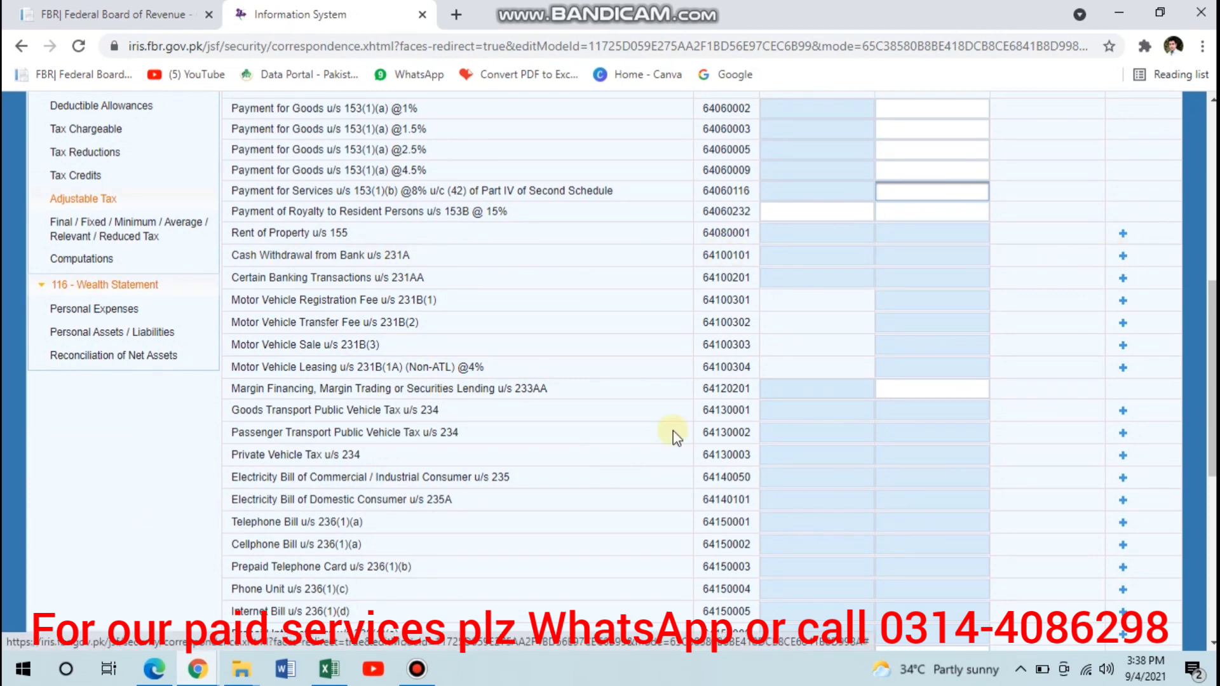
scroll(384, 454, down, 2)
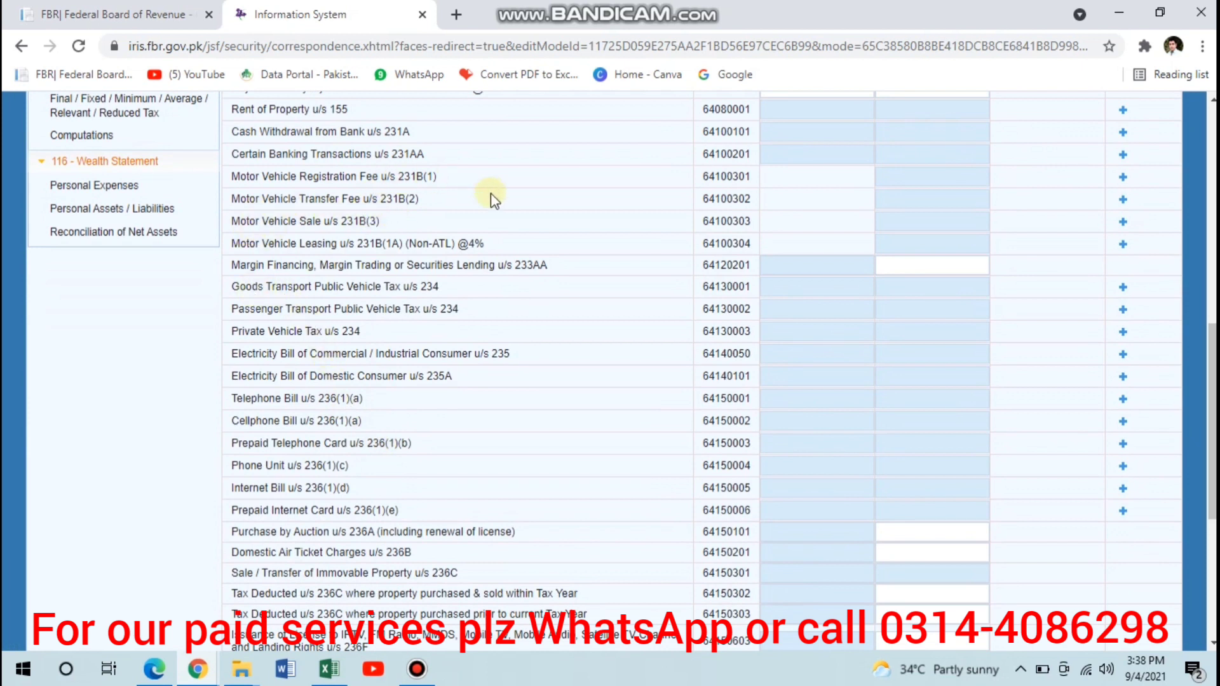
click(1125, 177)
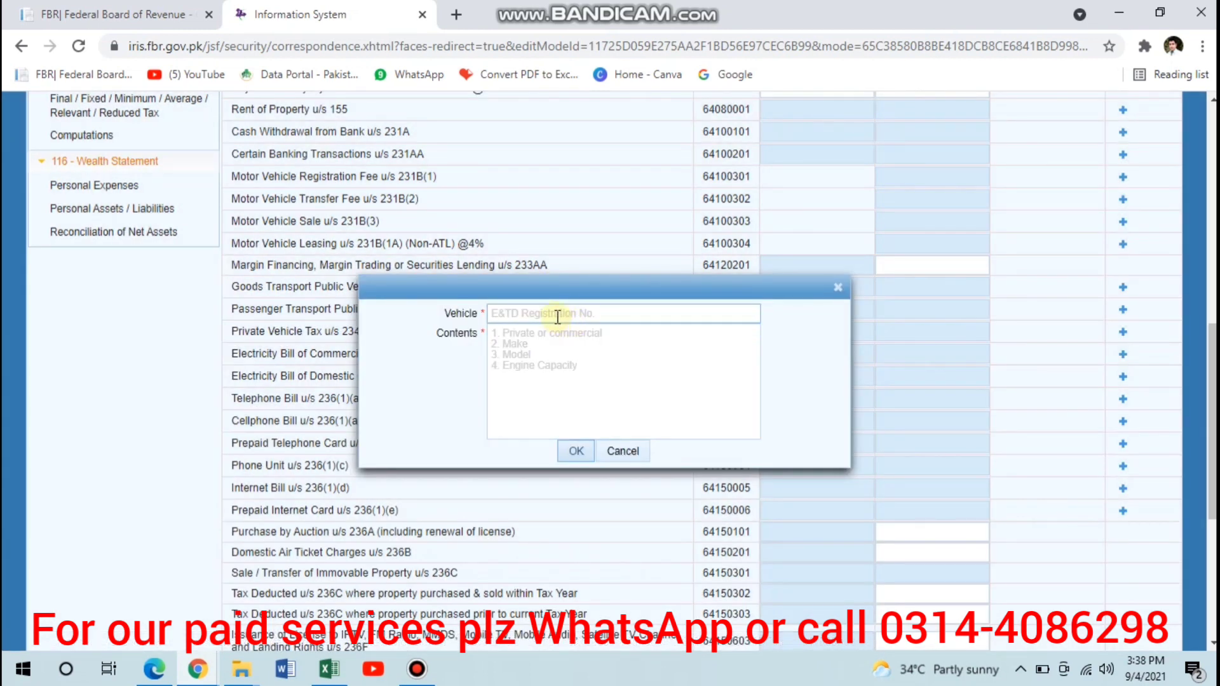
click(558, 317)
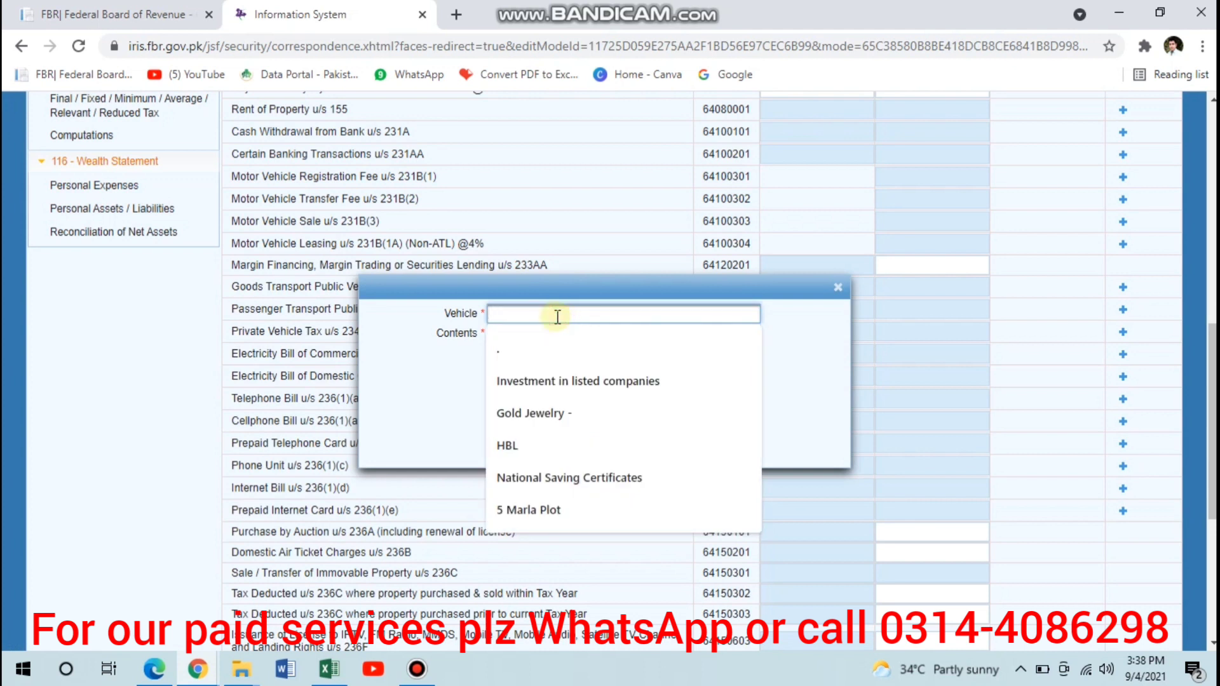
text(lee)
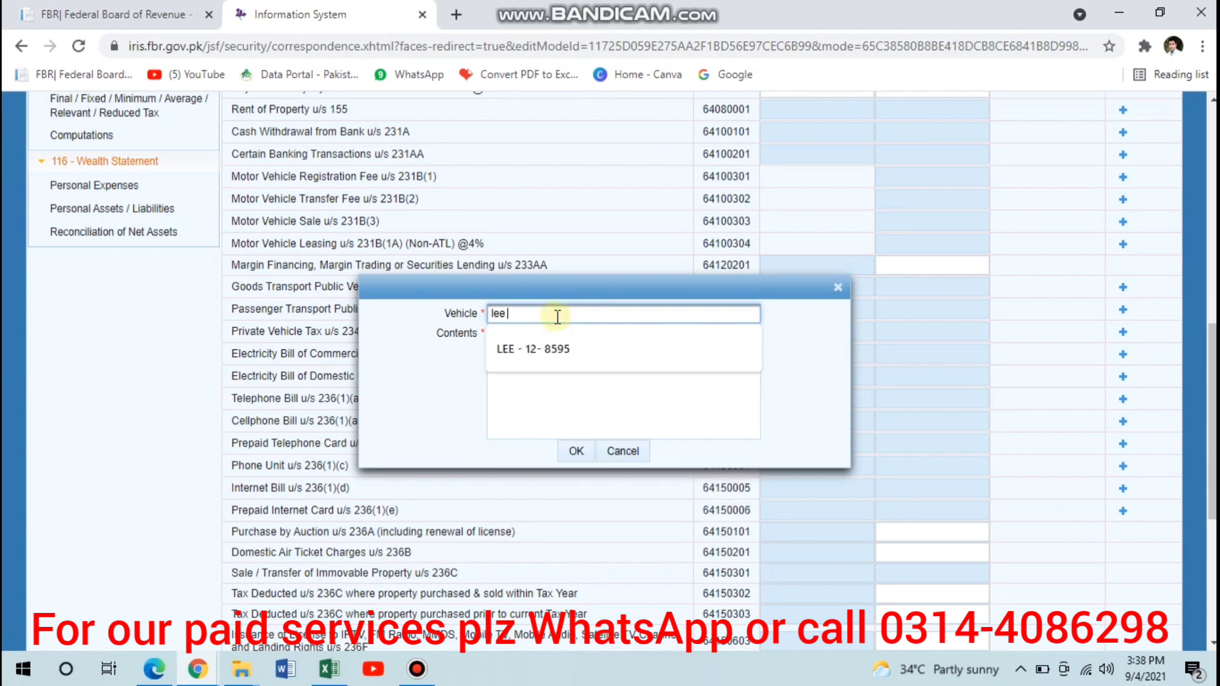
text( 8525)
key(Tab)
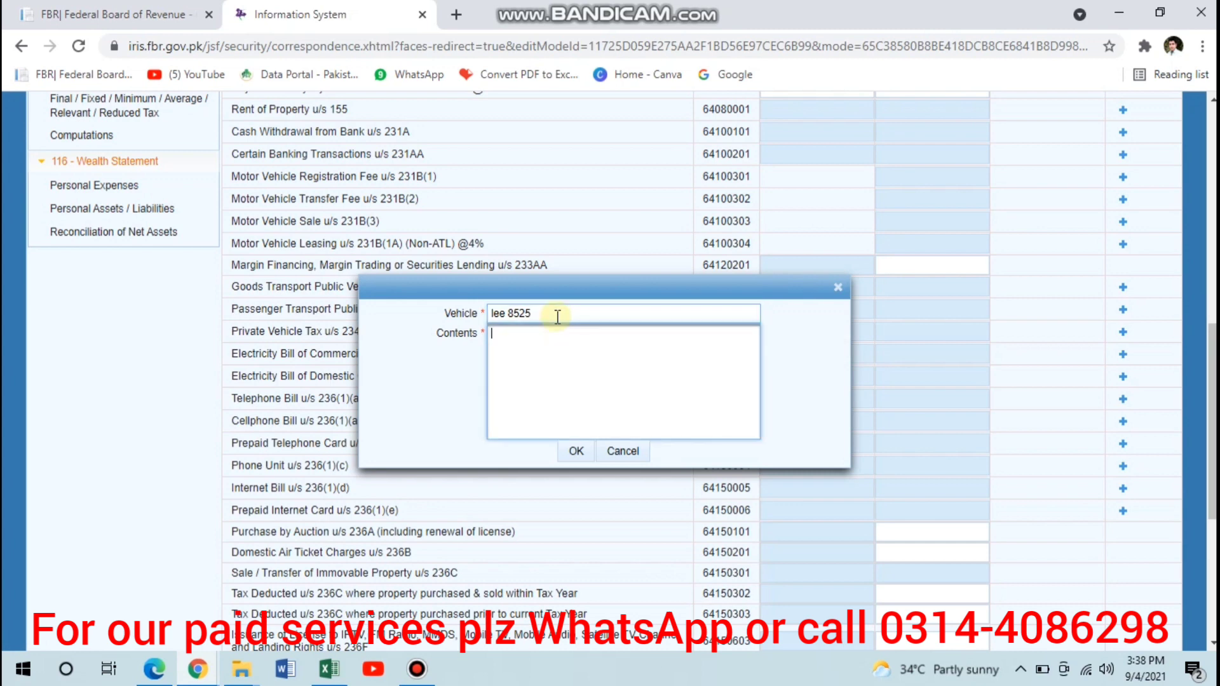
click(573, 453)
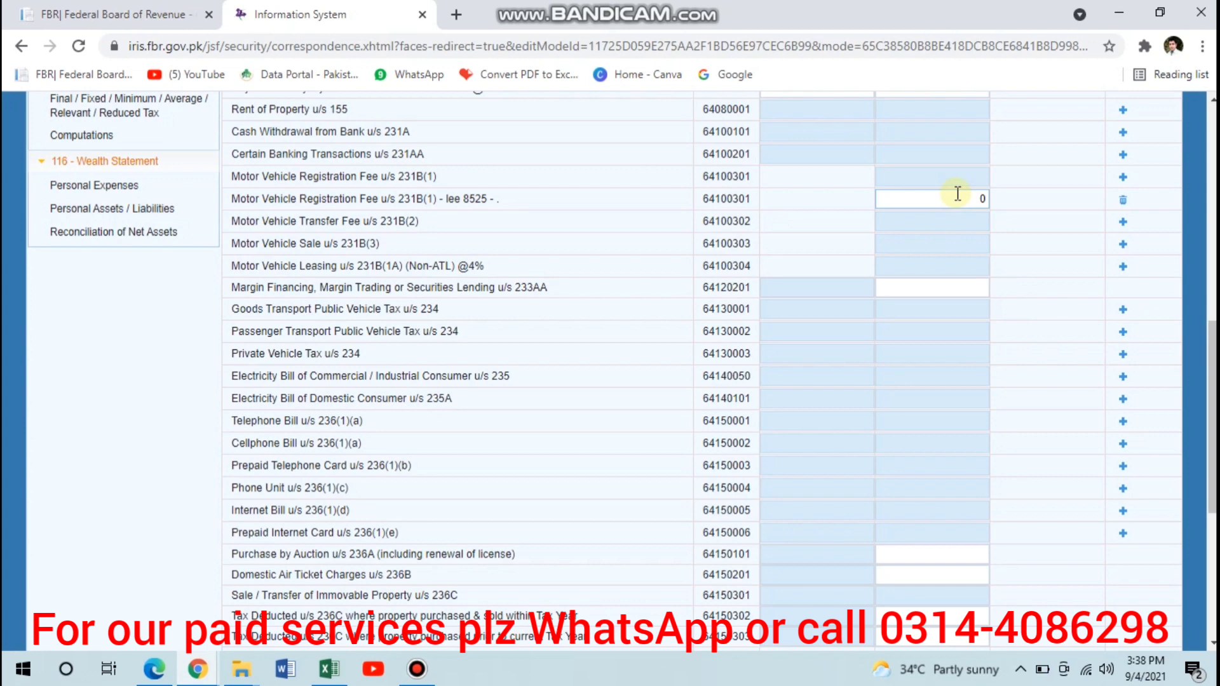
- Enter 25,000 as the tax collected / deducted for the new Motor Vehicle Registration Fee entry
click(957, 198)
text(25000)
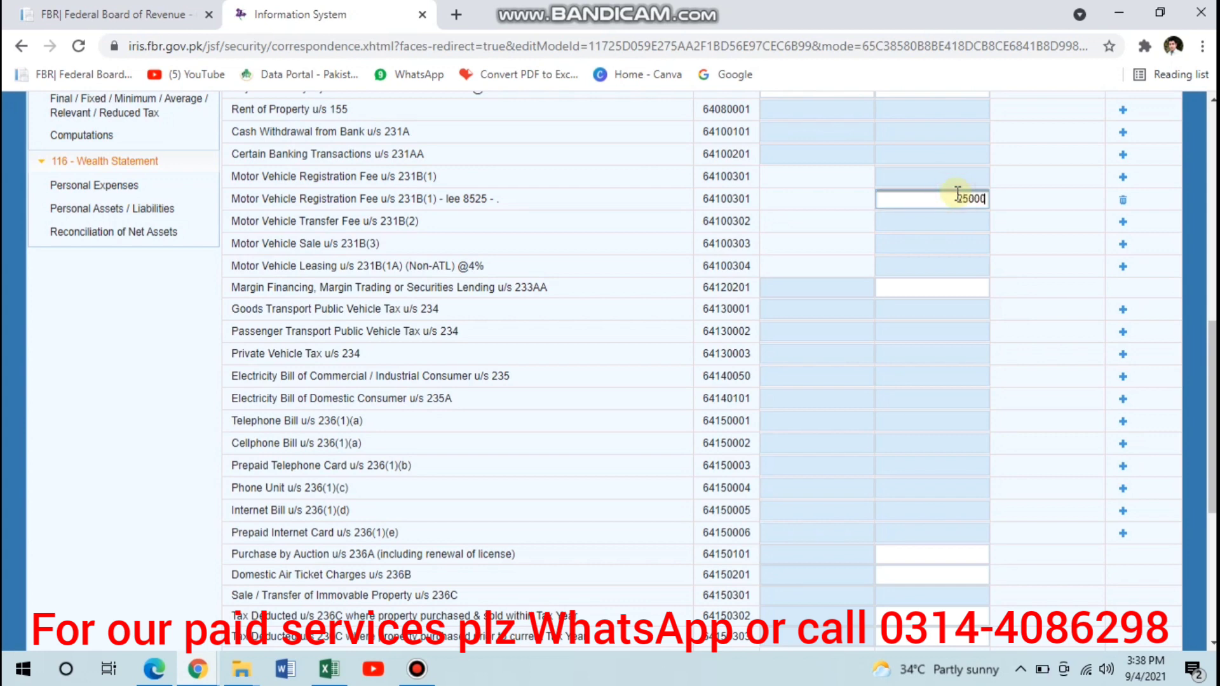
key(Tab)
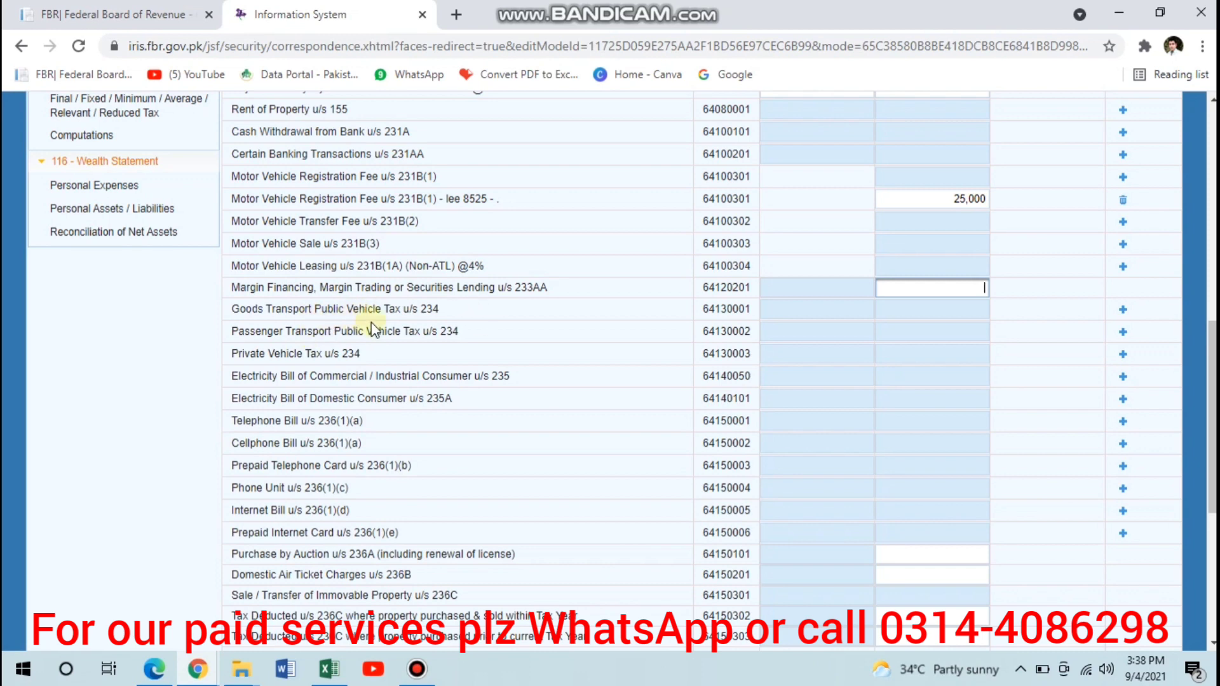
- Add a Goods Transport Public Vehicle Tax u/s 234 entry with vehicle "bbb" and contents "1744"
click(1123, 309)
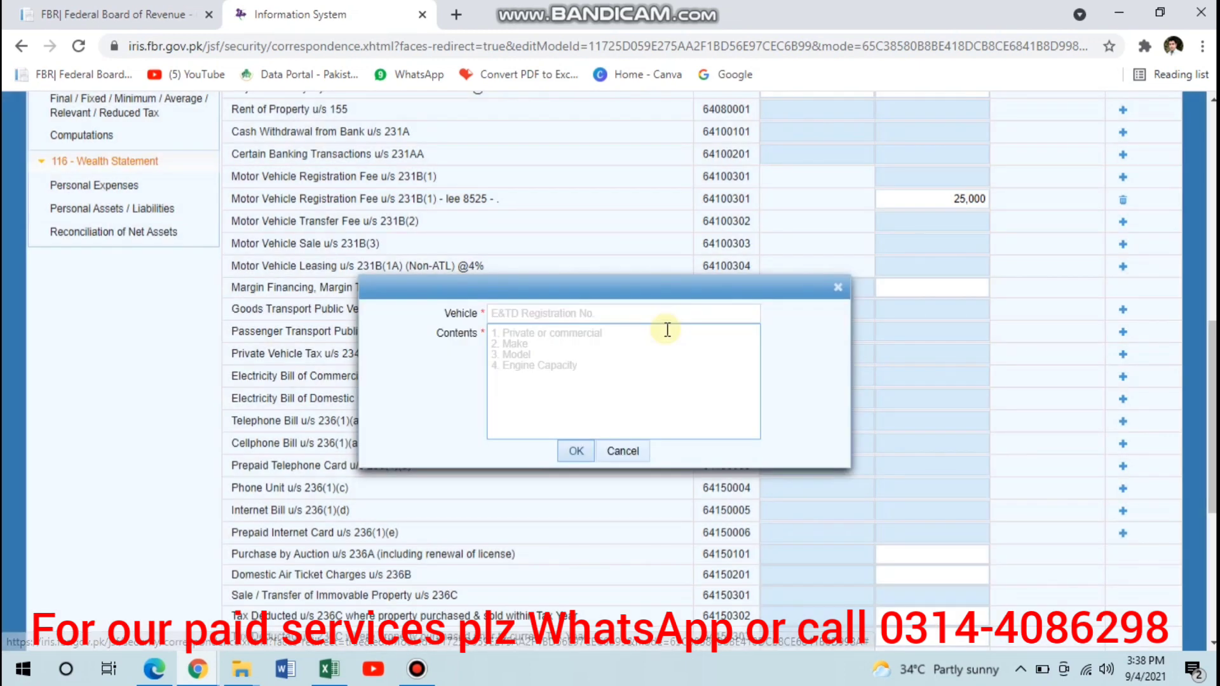
click(621, 312)
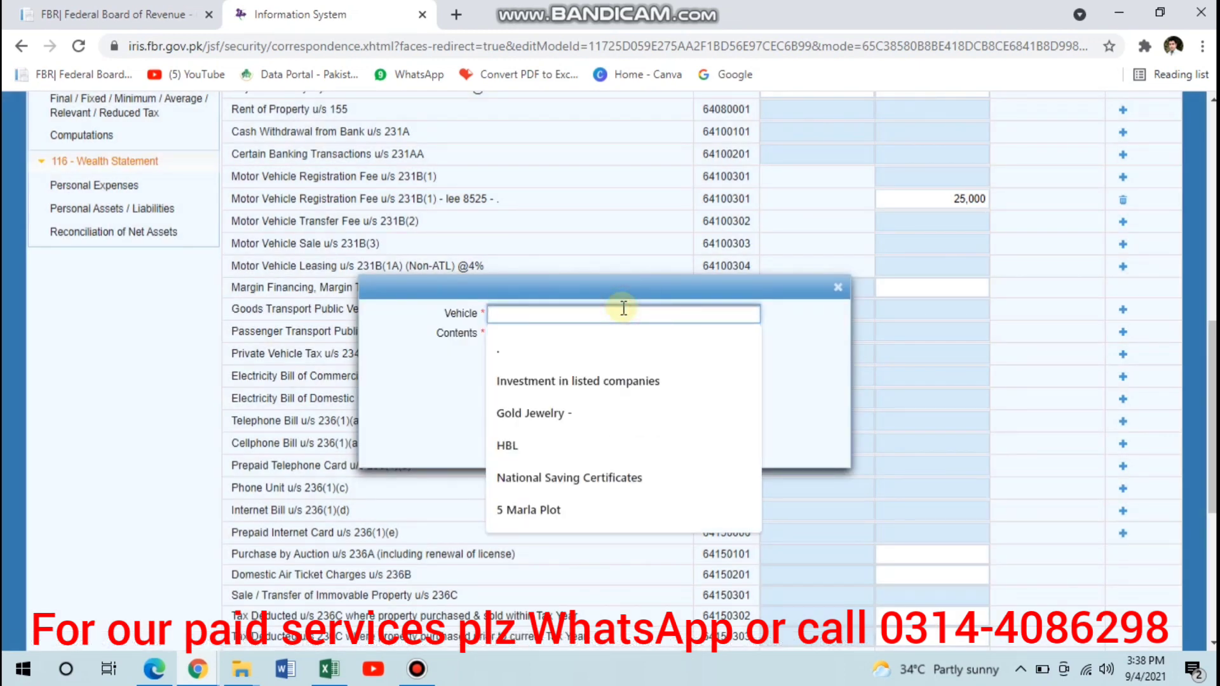
text(bbb)
key(Tab)
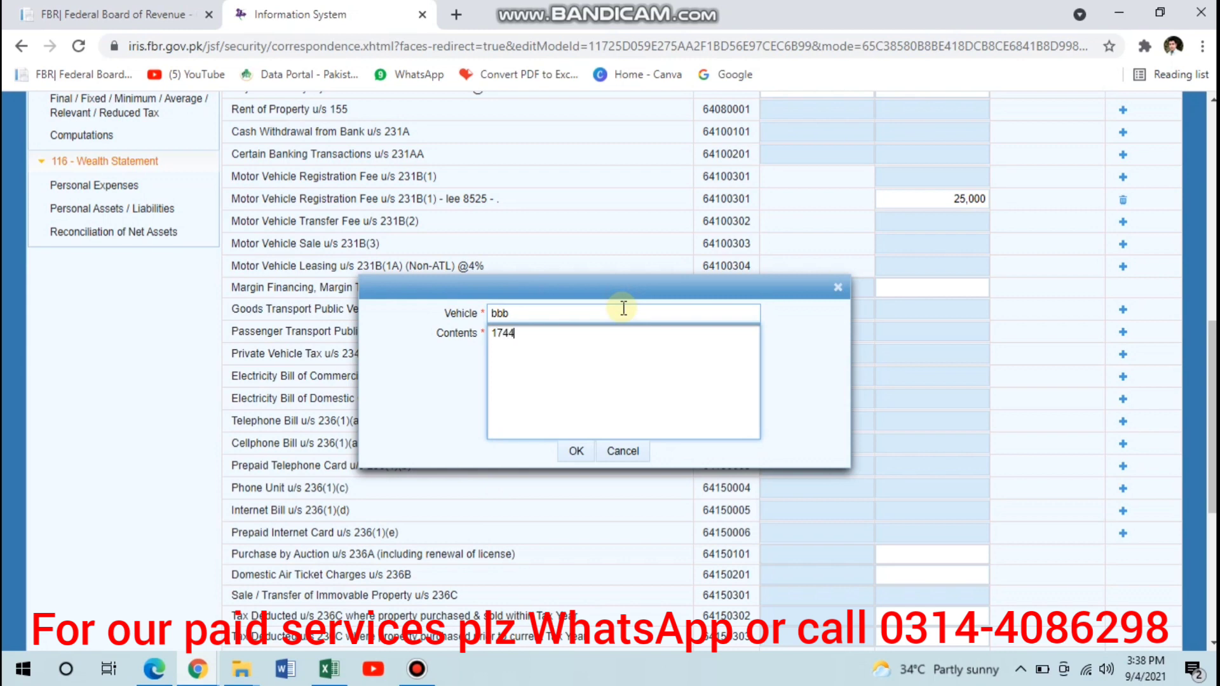
key(Tab)
key(Return)
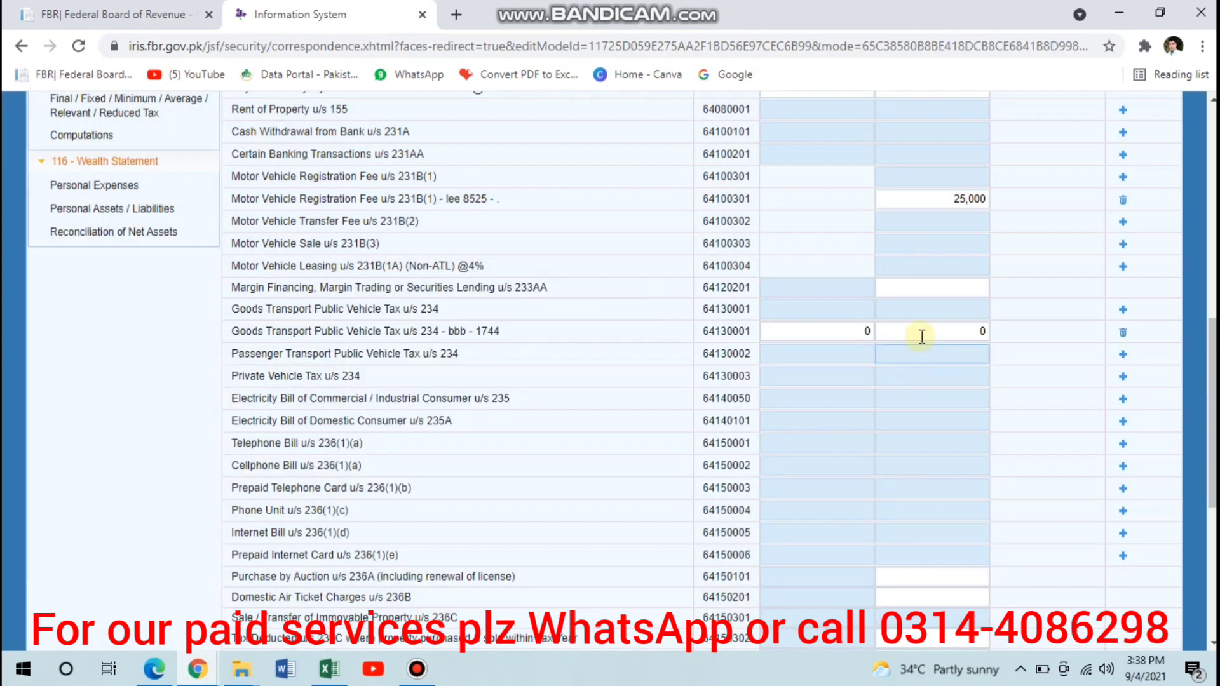
- Enter 41,000 as the tax collected / deducted for the new Goods Transport Public Vehicle Tax entry and recalculate the adjustable tax
click(925, 332)
text(41000)
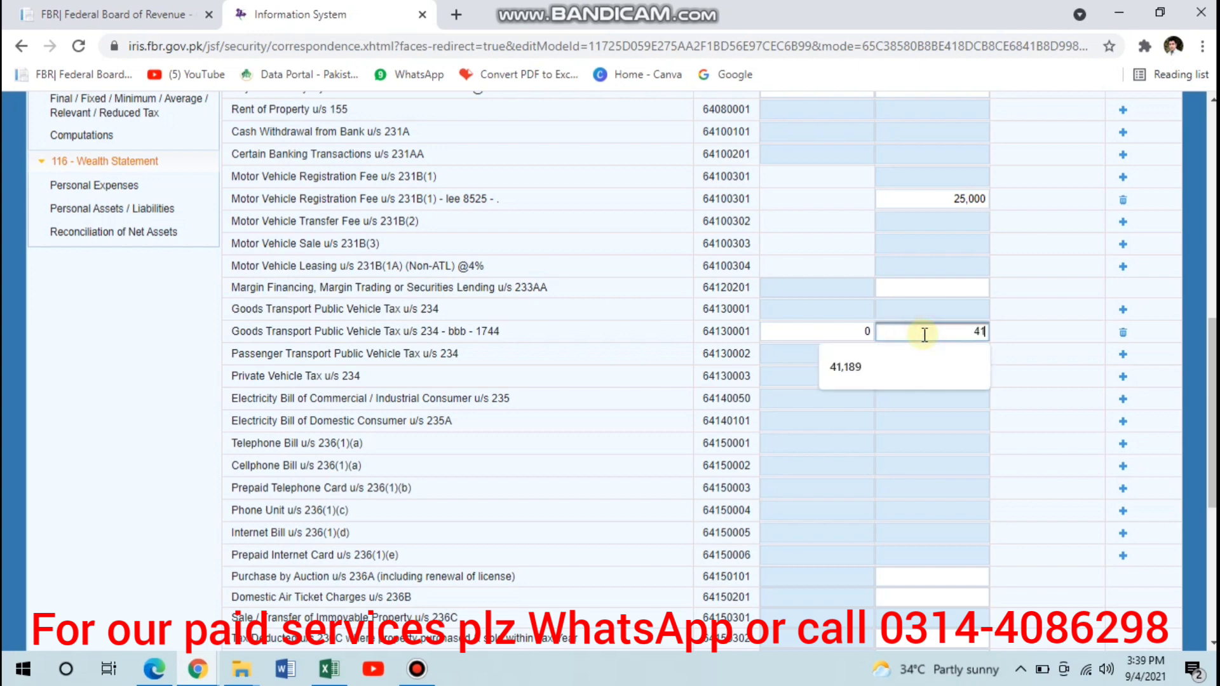
key(Tab)
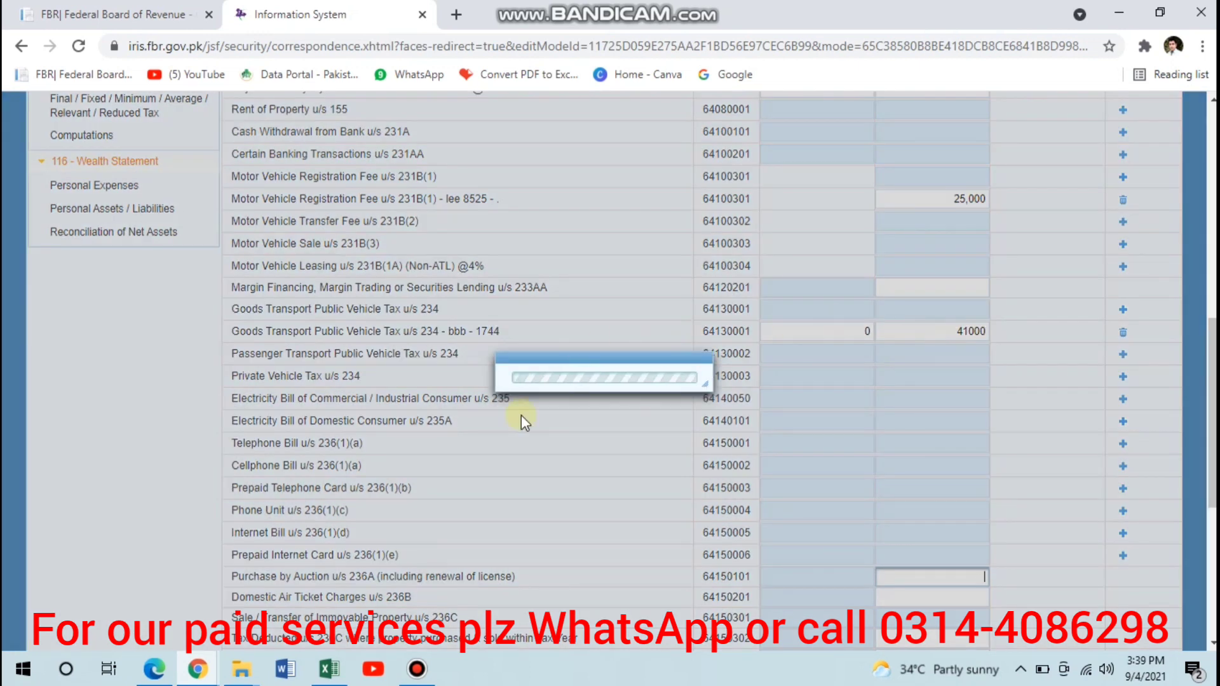
scroll(398, 413, down, 2)
scroll(398, 413, down, 1)
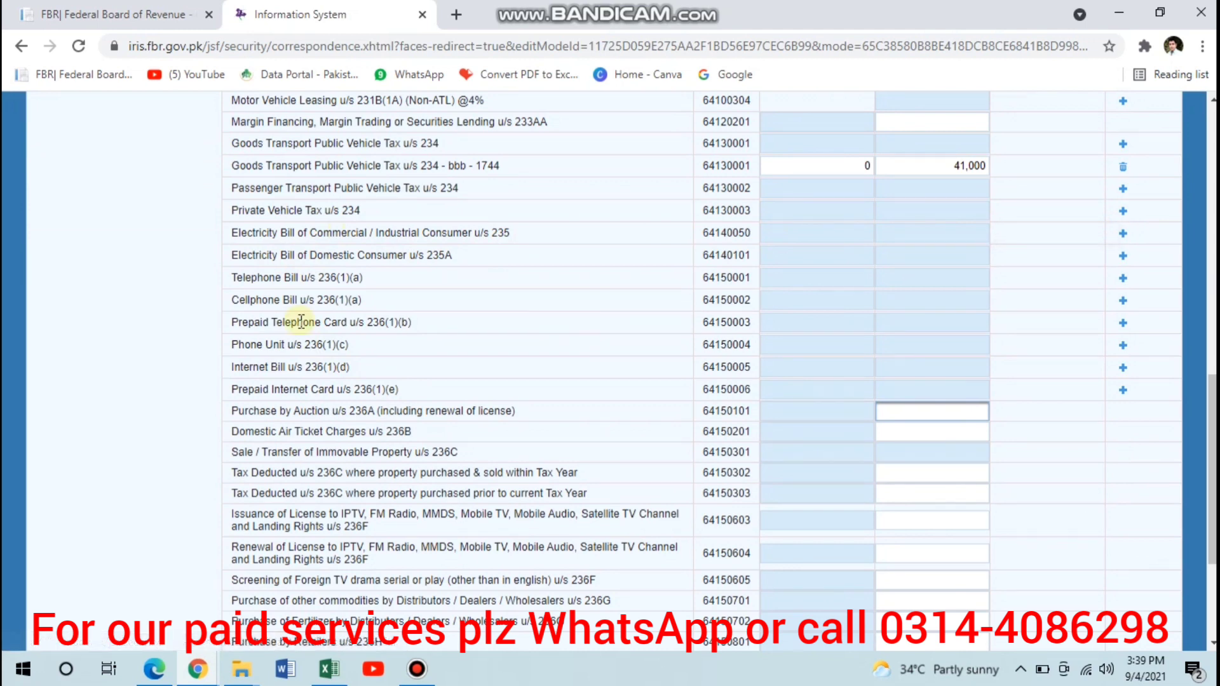
scroll(298, 318, down, 3)
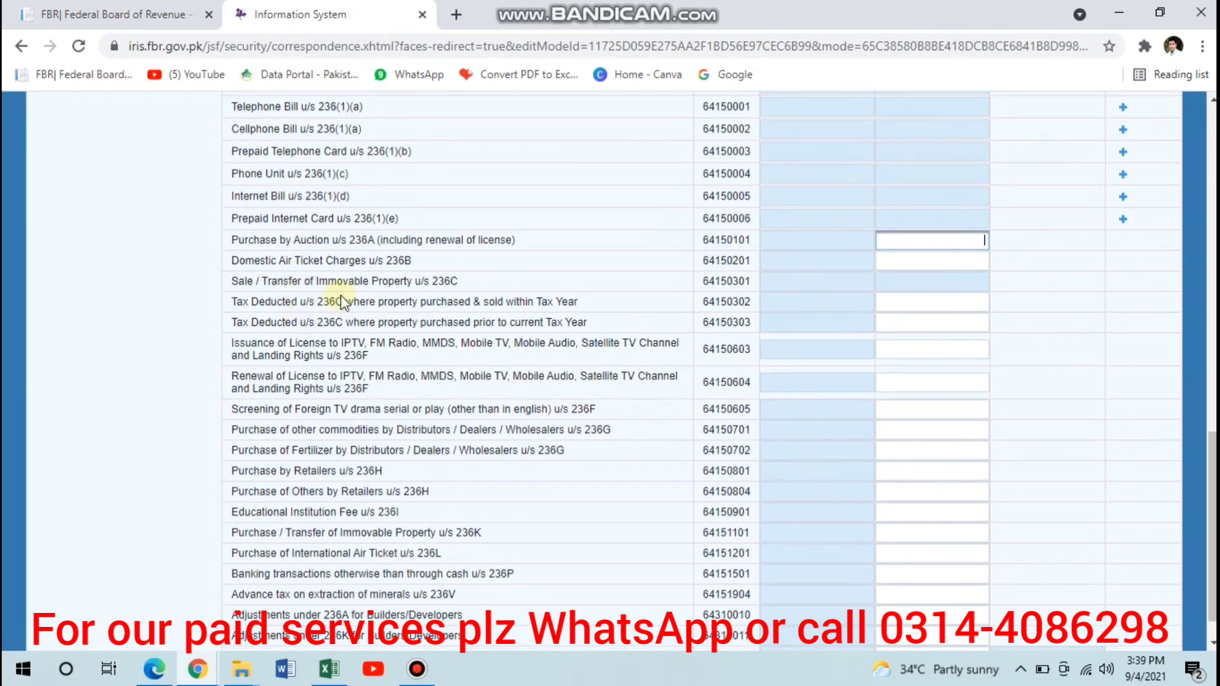
scroll(353, 404, down, 1)
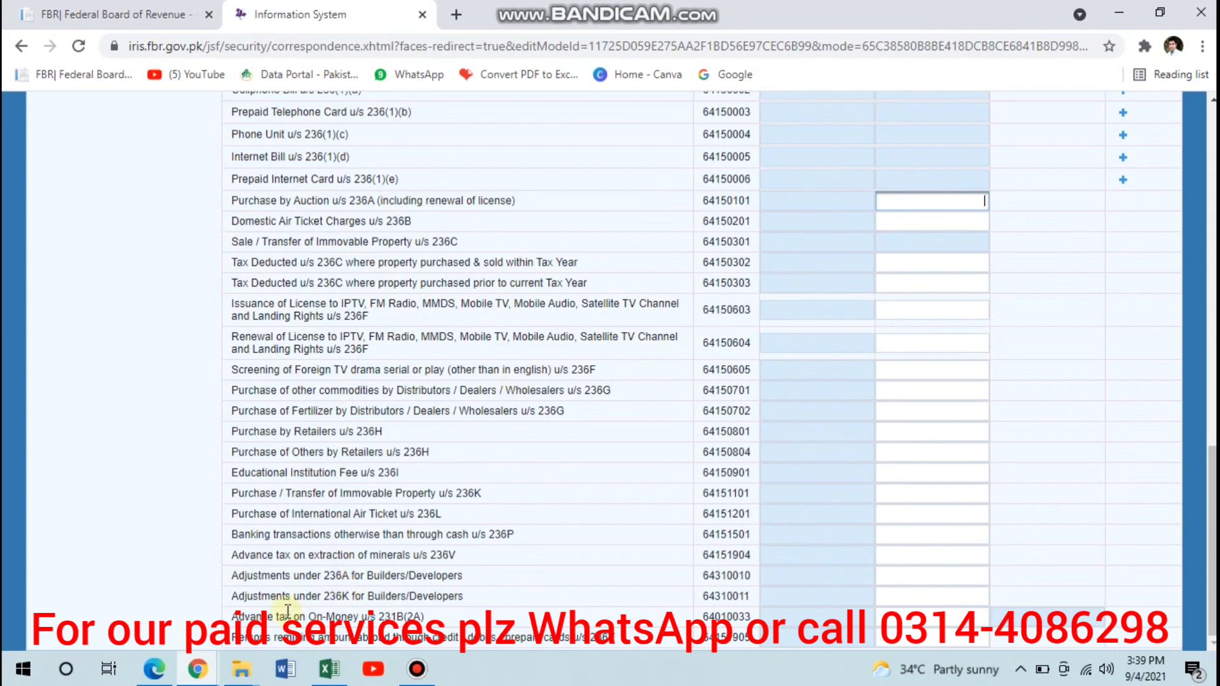
scroll(409, 584, up, 10)
scroll(410, 581, up, 2)
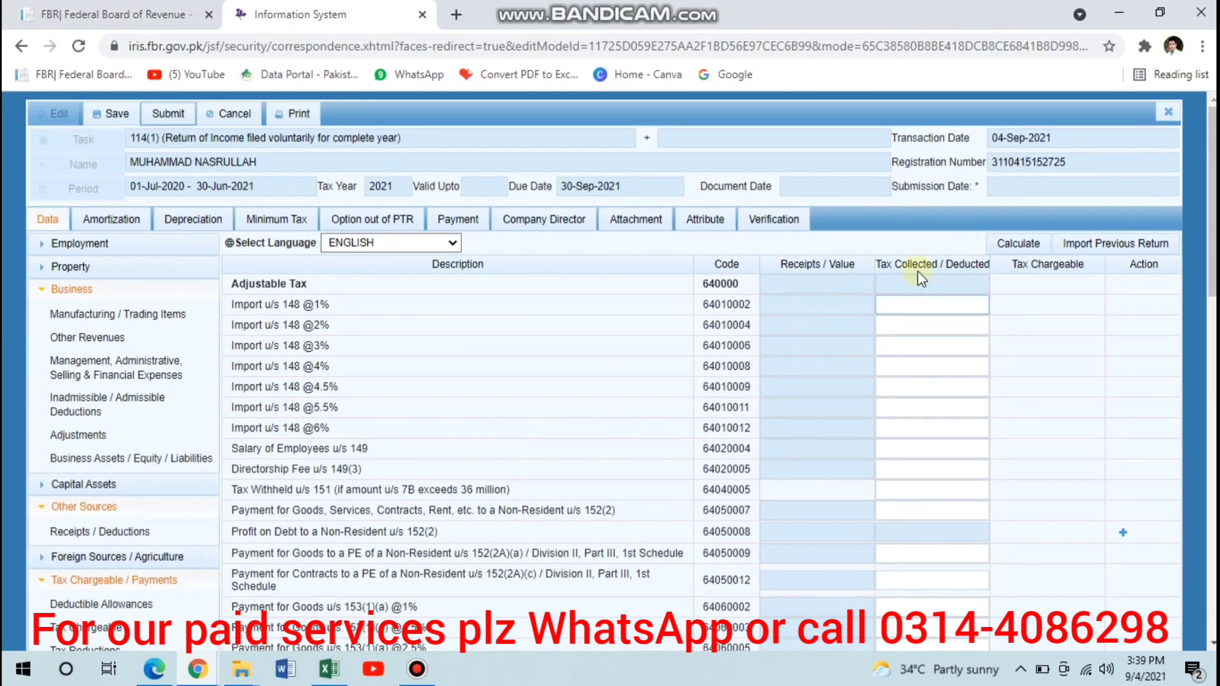
click(1014, 244)
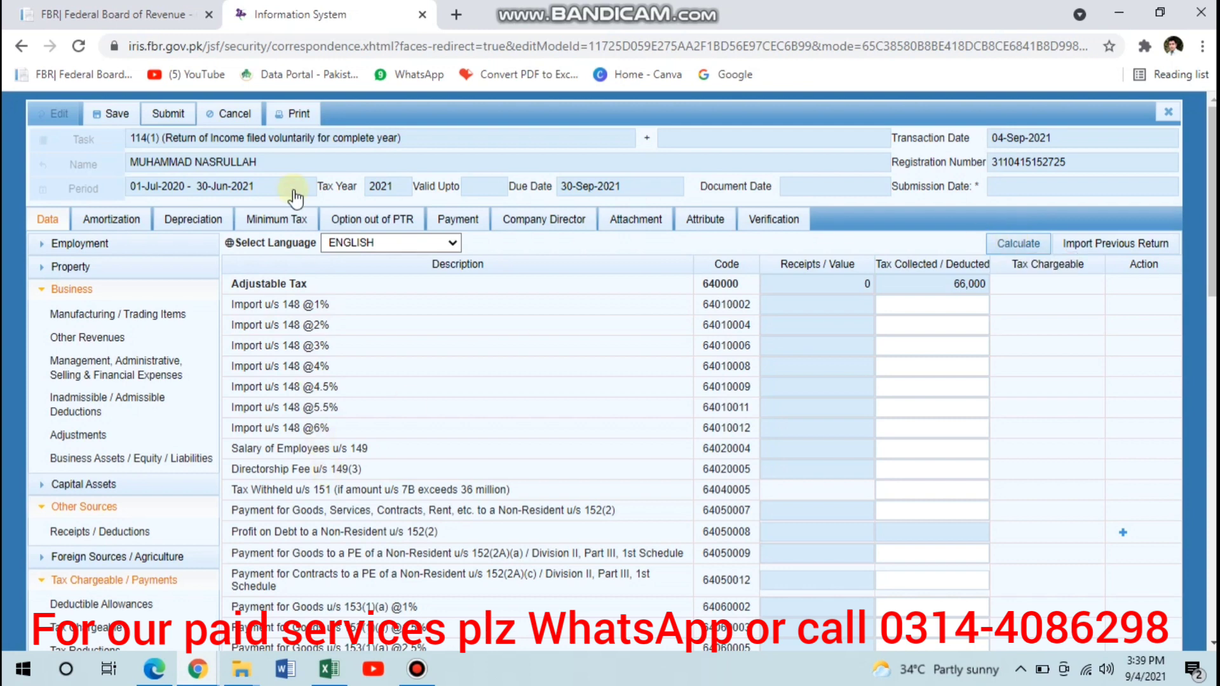
- Open the Final / Fixed / Minimum / Average / Relevant / Reduced Tax section of Tax Chargeable / Payments
scroll(56, 278, down, 5)
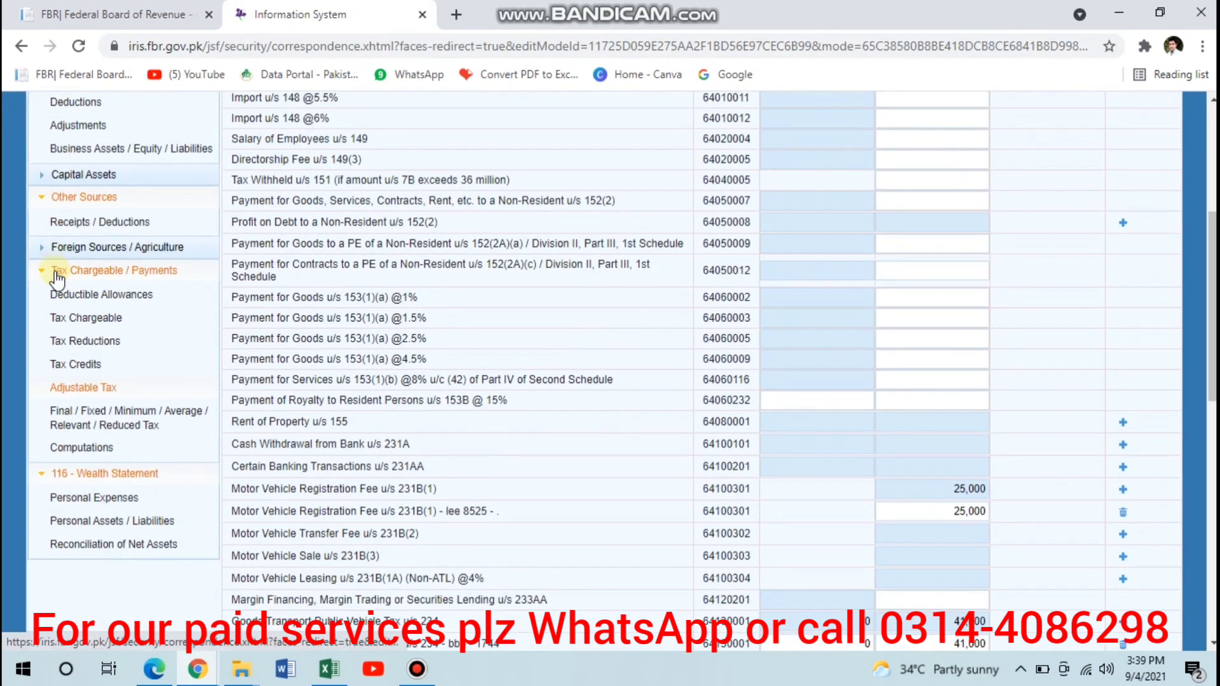
click(96, 421)
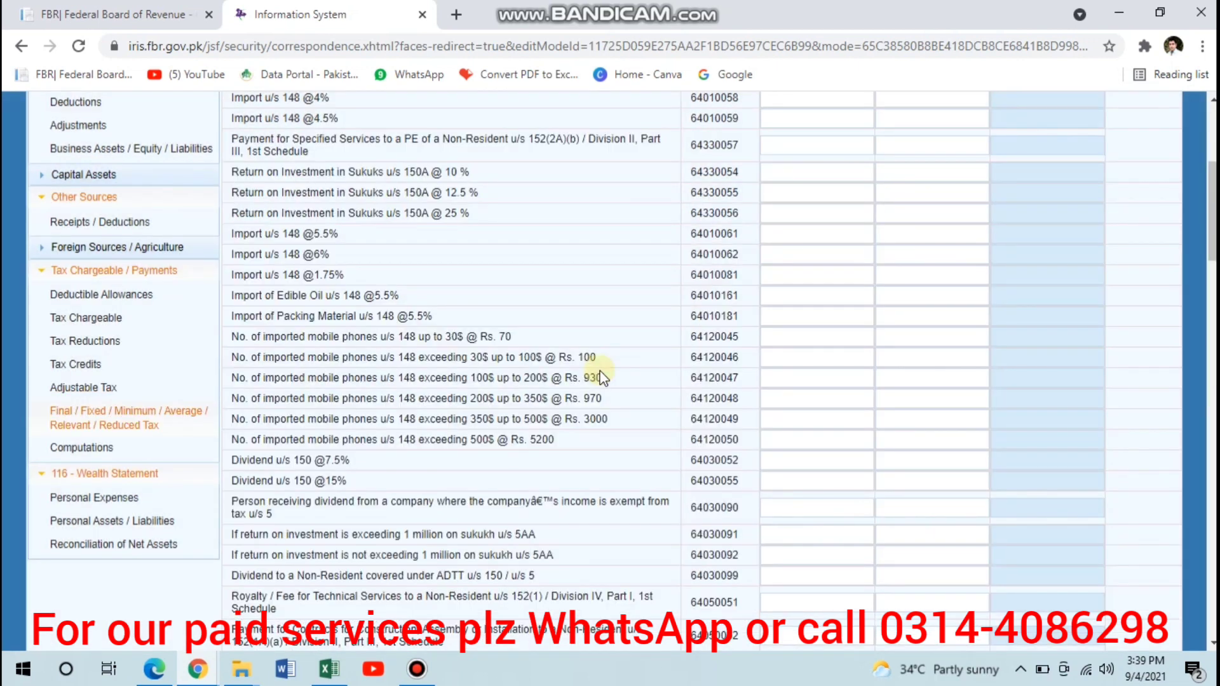
scroll(602, 378, up, 2)
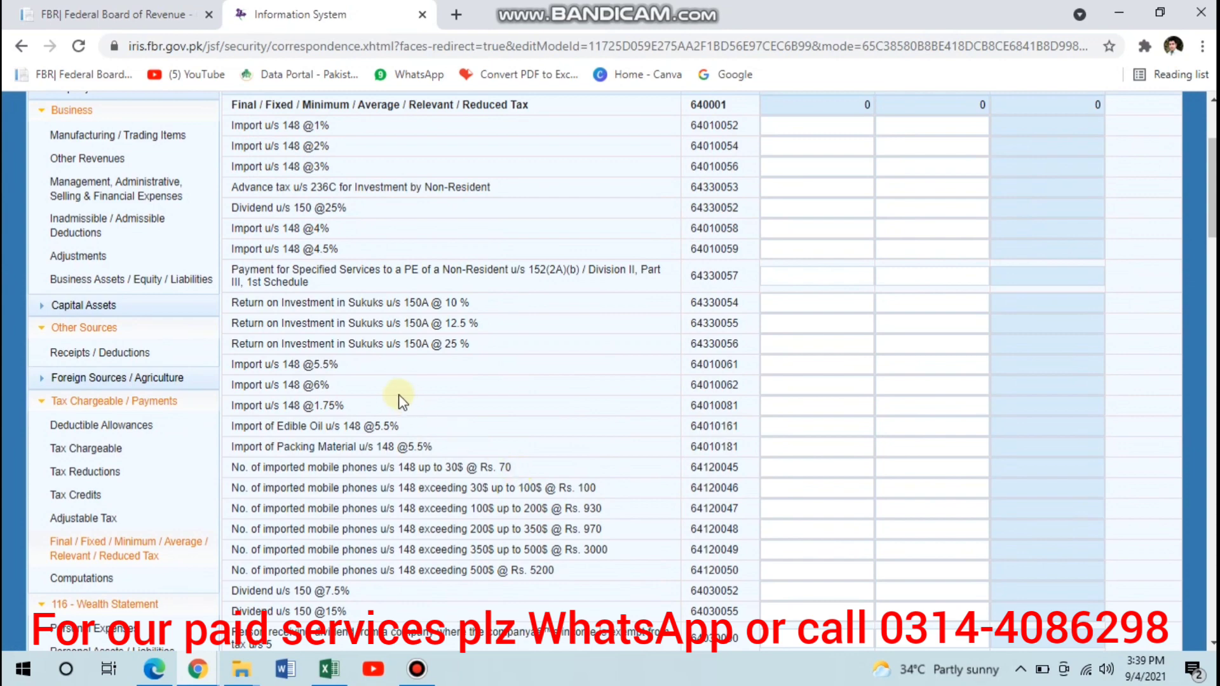
scroll(375, 368, down, 5)
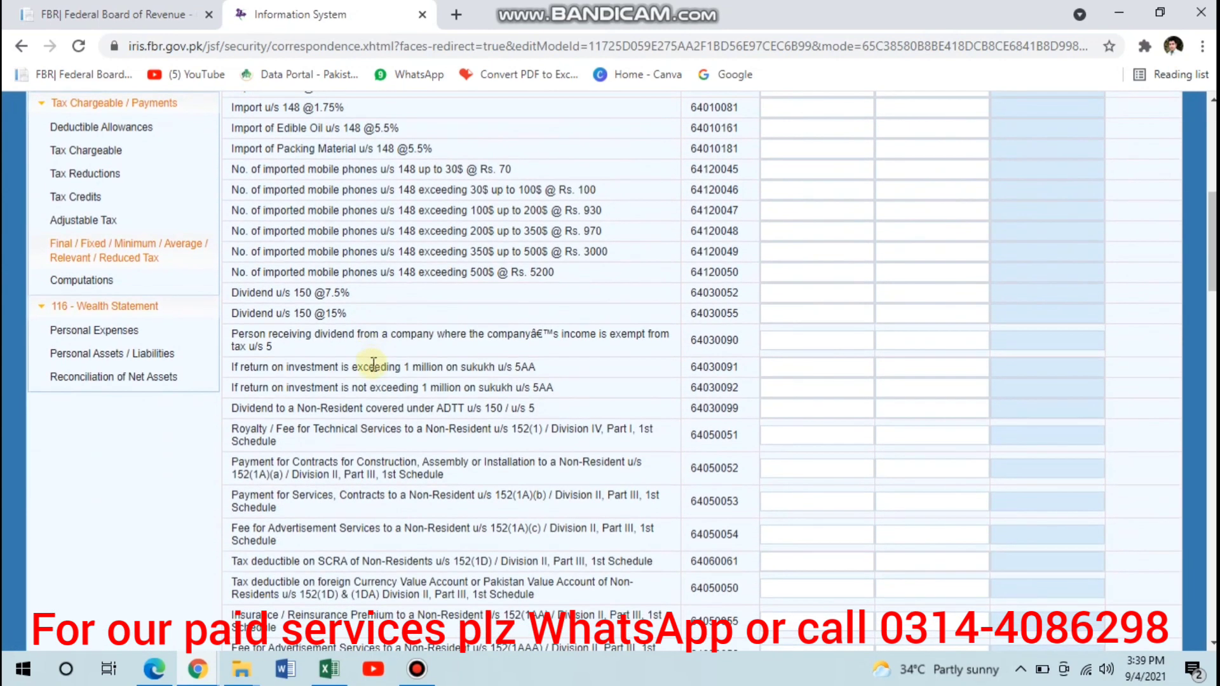
scroll(426, 405, down, 2)
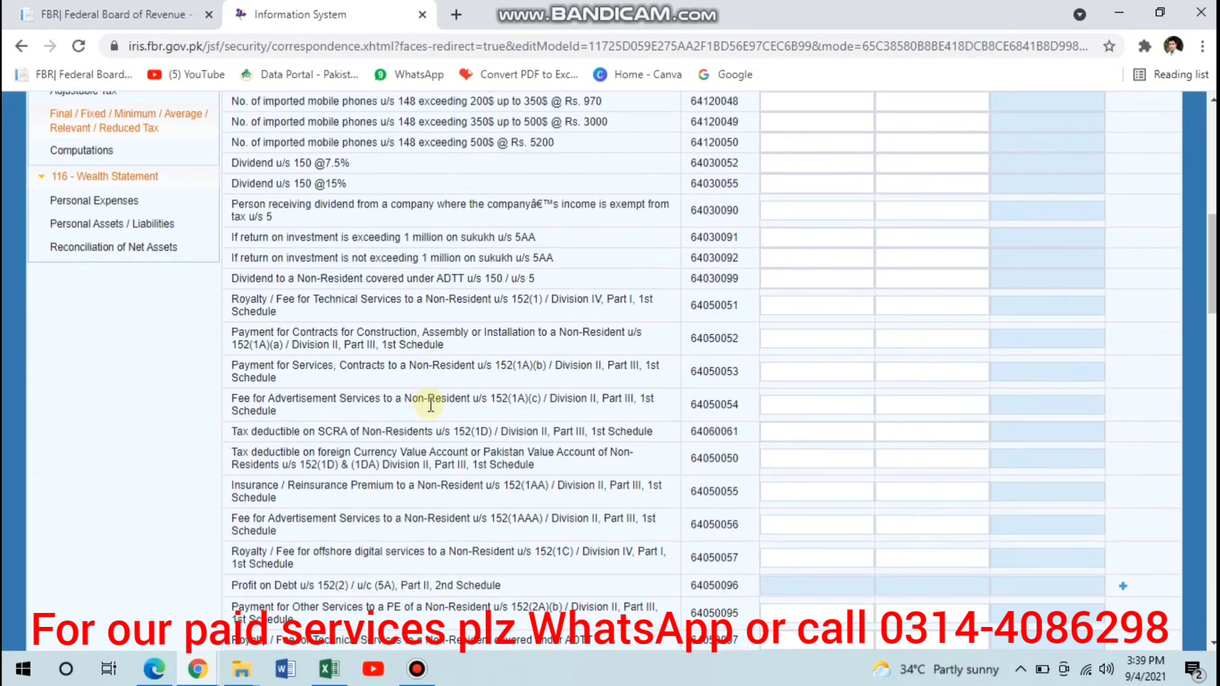
scroll(431, 404, down, 7)
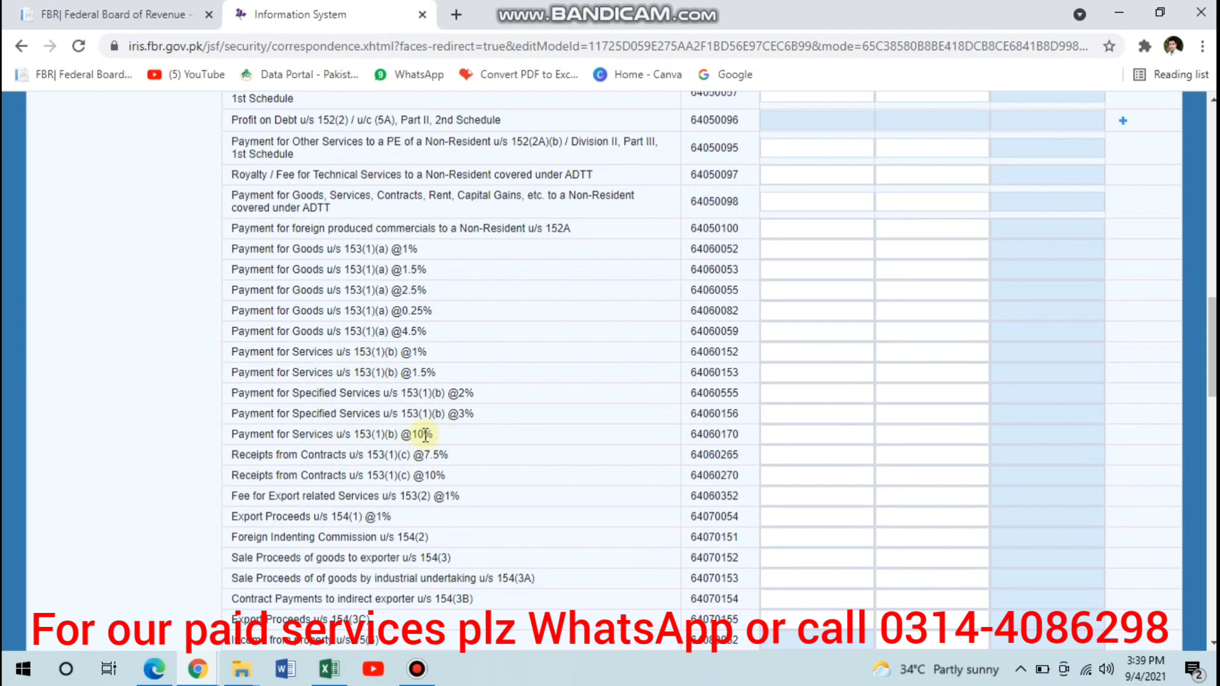
click(861, 436)
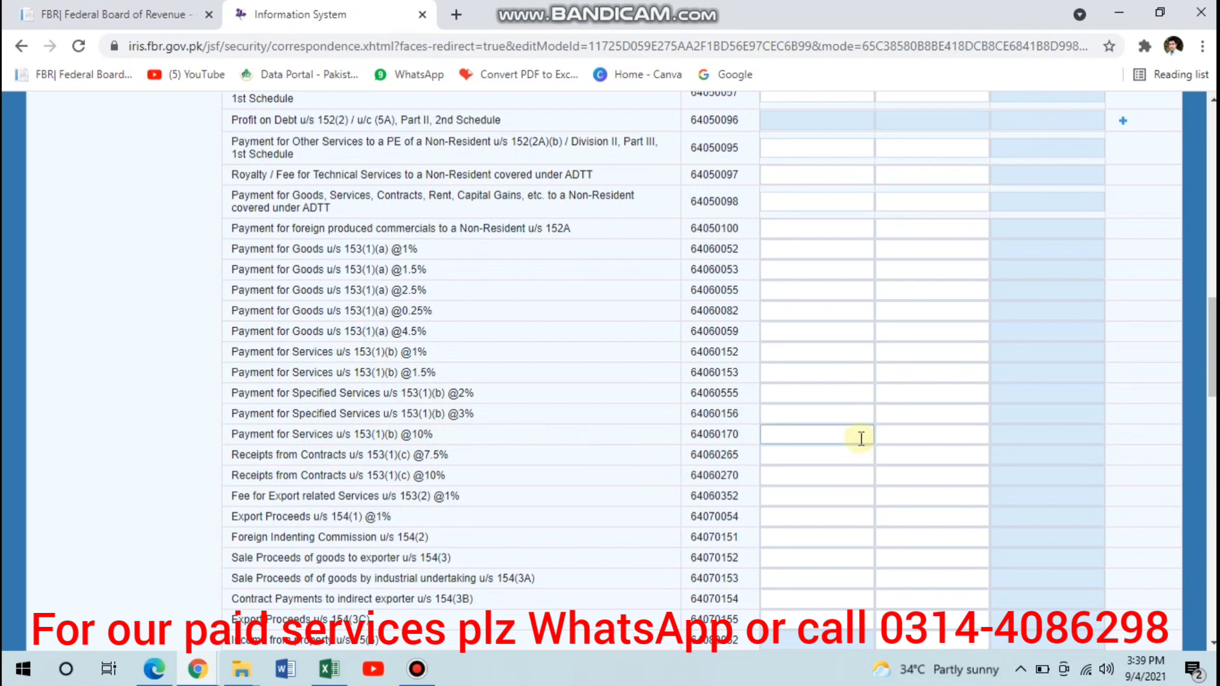
click(815, 439)
text(100,0)
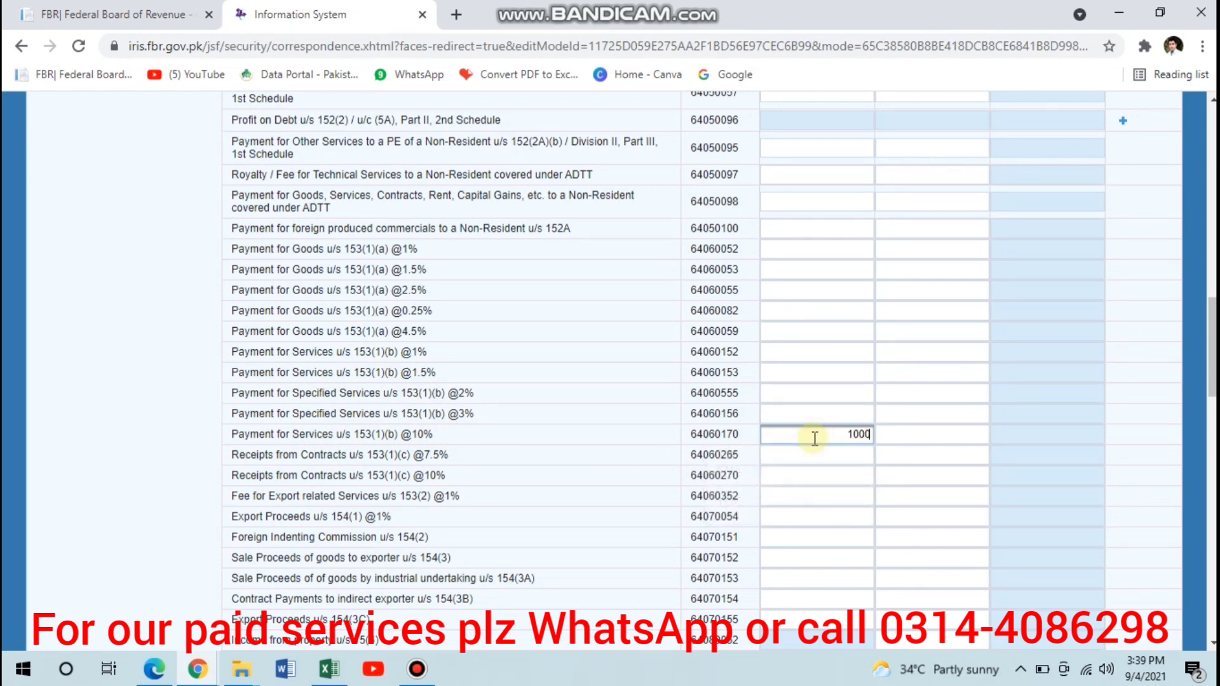
text(00)
key(Tab)
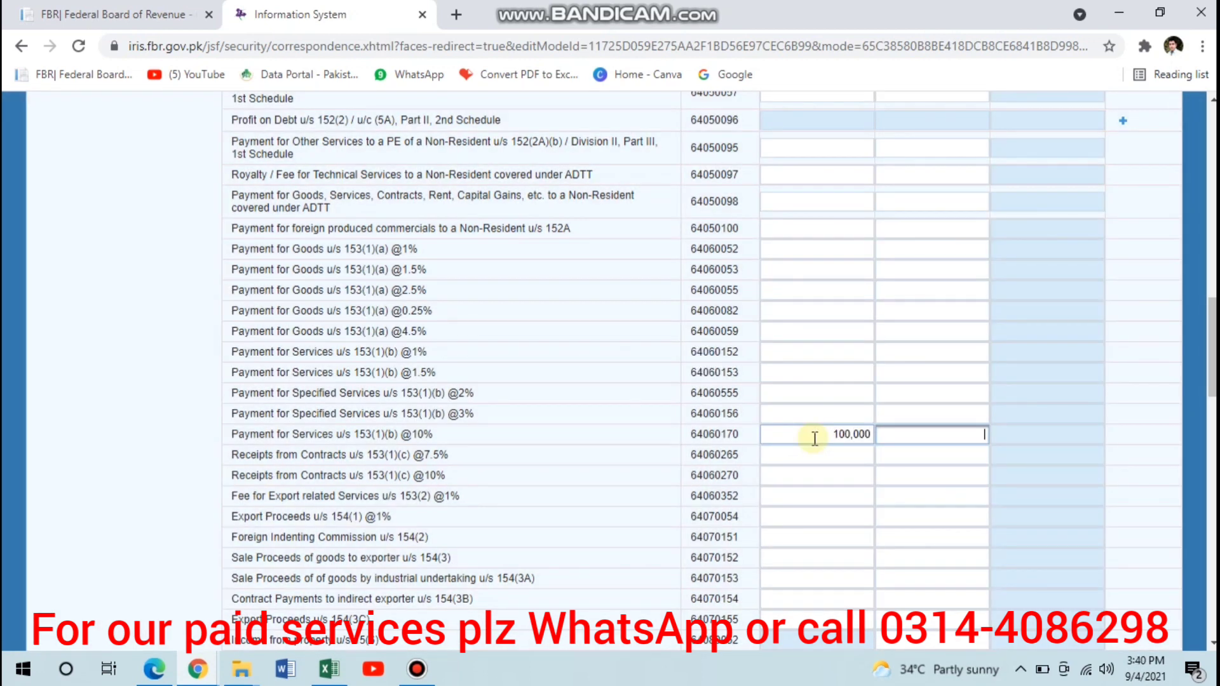
key(Tab)
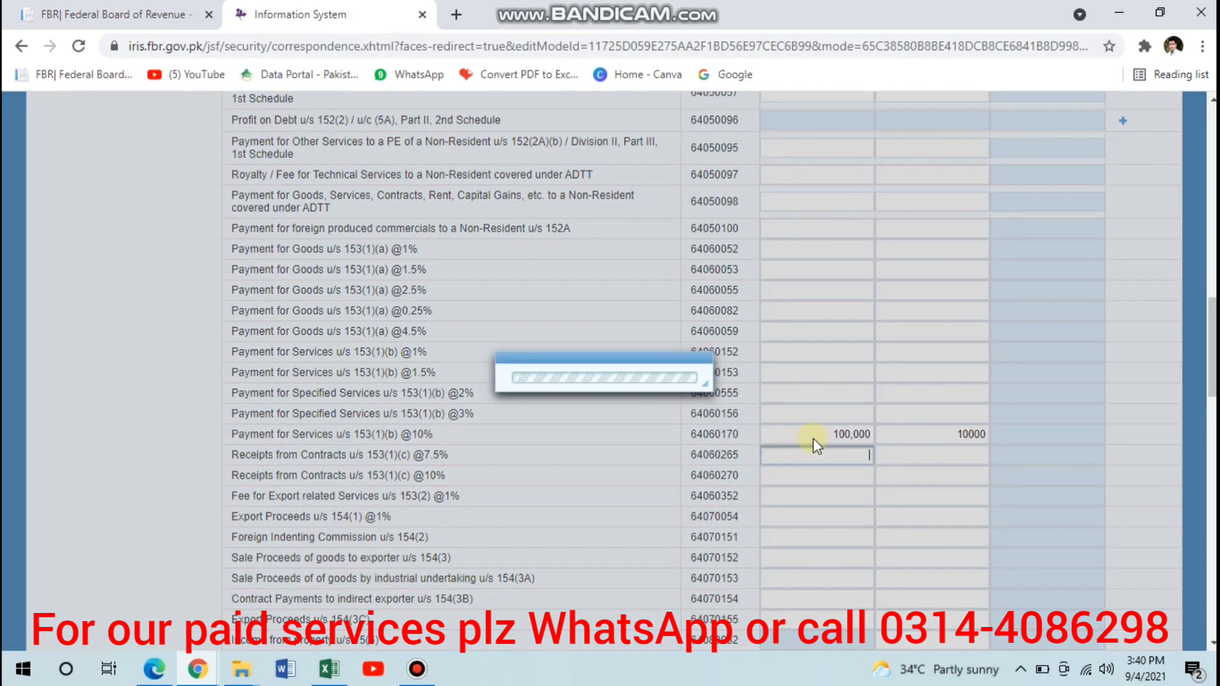
scroll(982, 378, up, 3)
scroll(1080, 375, up, 10)
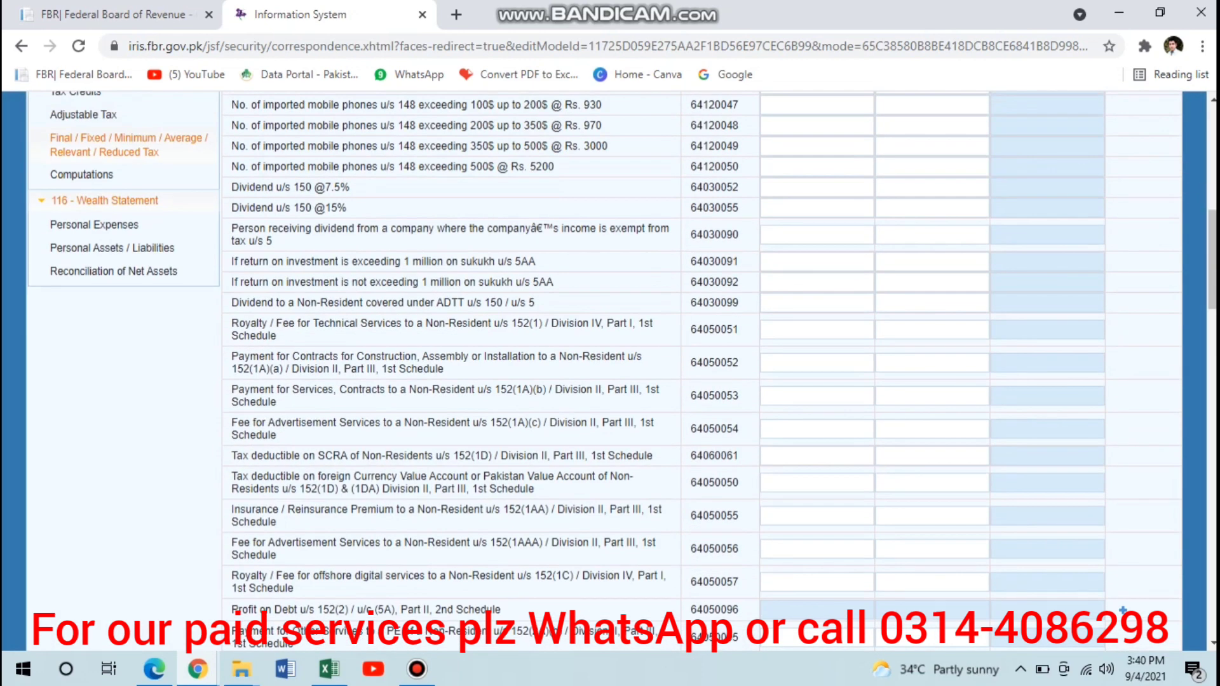
click(1010, 156)
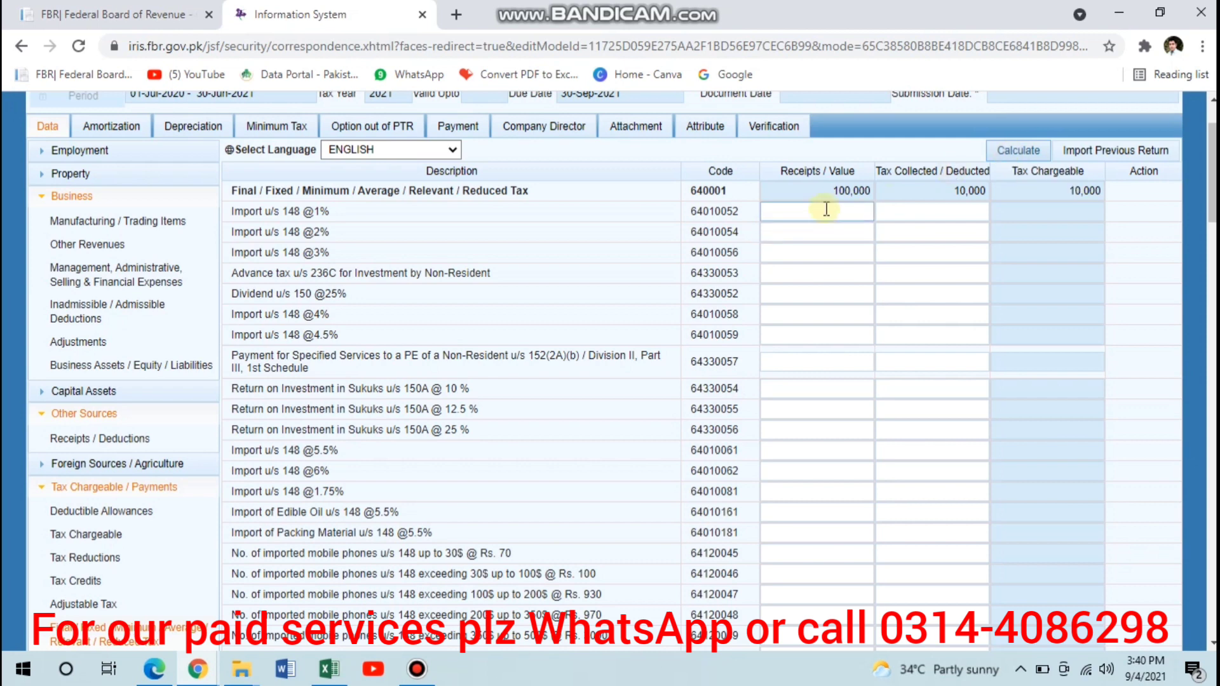
- In the business Other Revenues section, enter 100,000 as the Others amount exempt from tax / subject to fixed / final tax
click(73, 249)
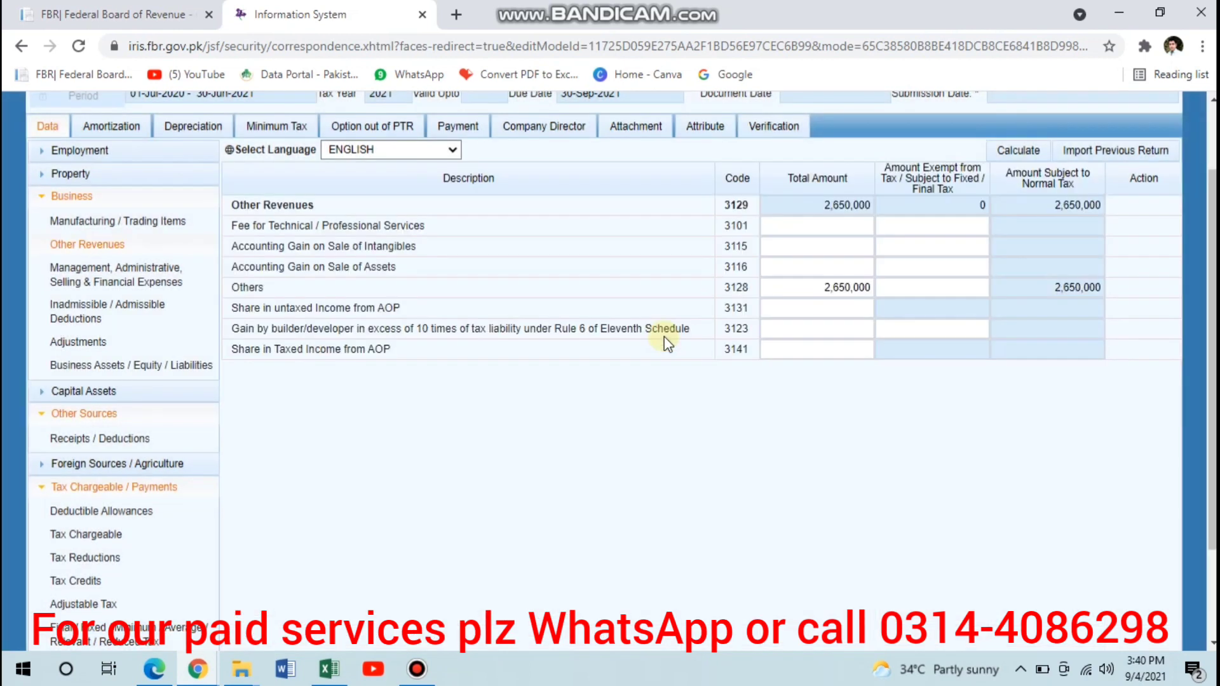
click(913, 290)
click(911, 288)
text(100,)
text(00000)
key(Tab)
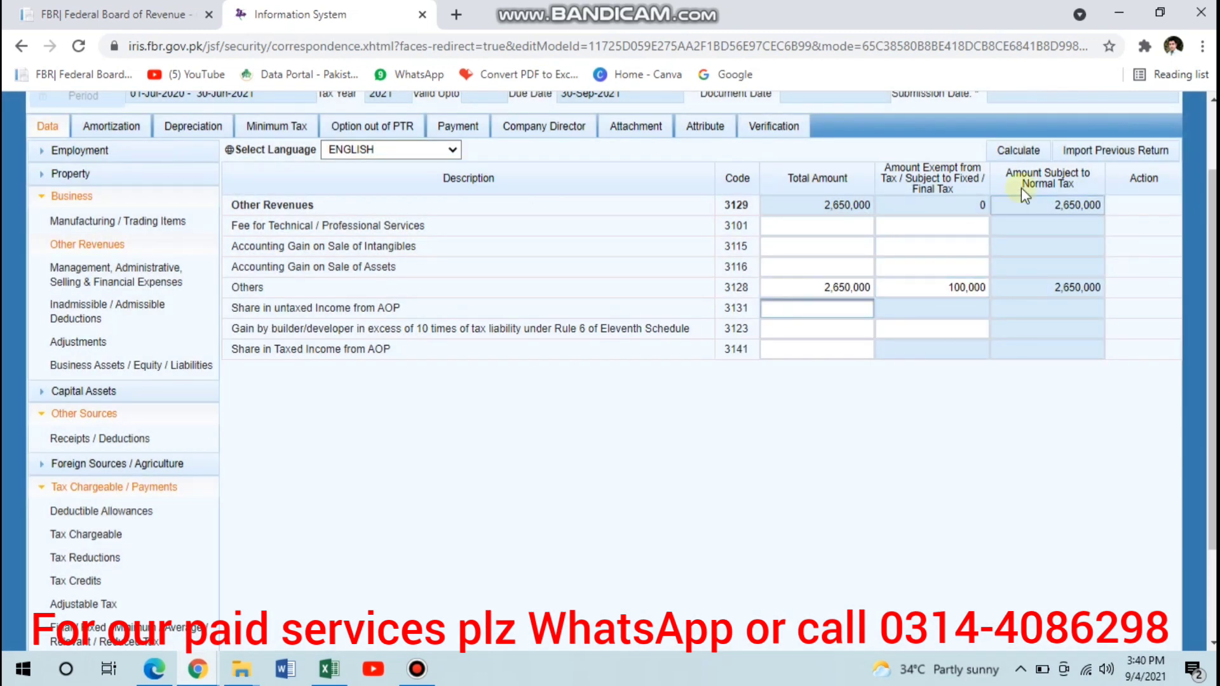
- Recalculate the business Other Revenues section
click(1021, 147)
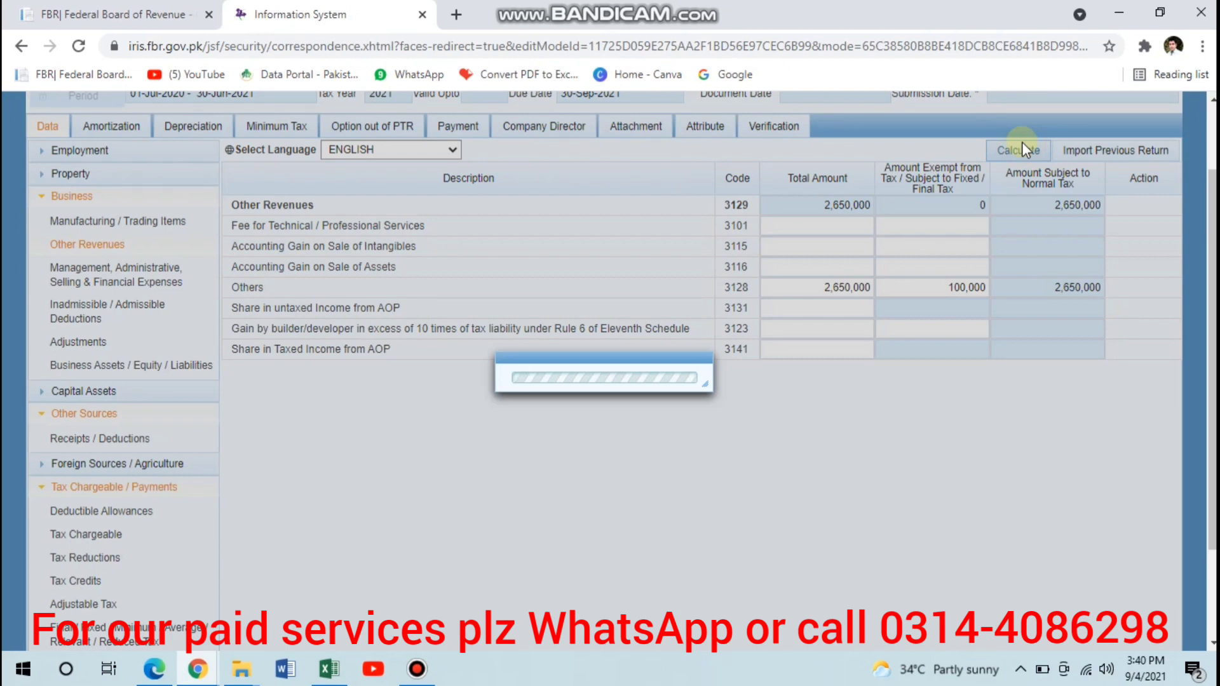
- Review the receipts and tax rows of the Final / Fixed / Minimum / Average / Relevant / Reduced Tax section, including services and contracts u/s 153
scroll(395, 436, down, 2)
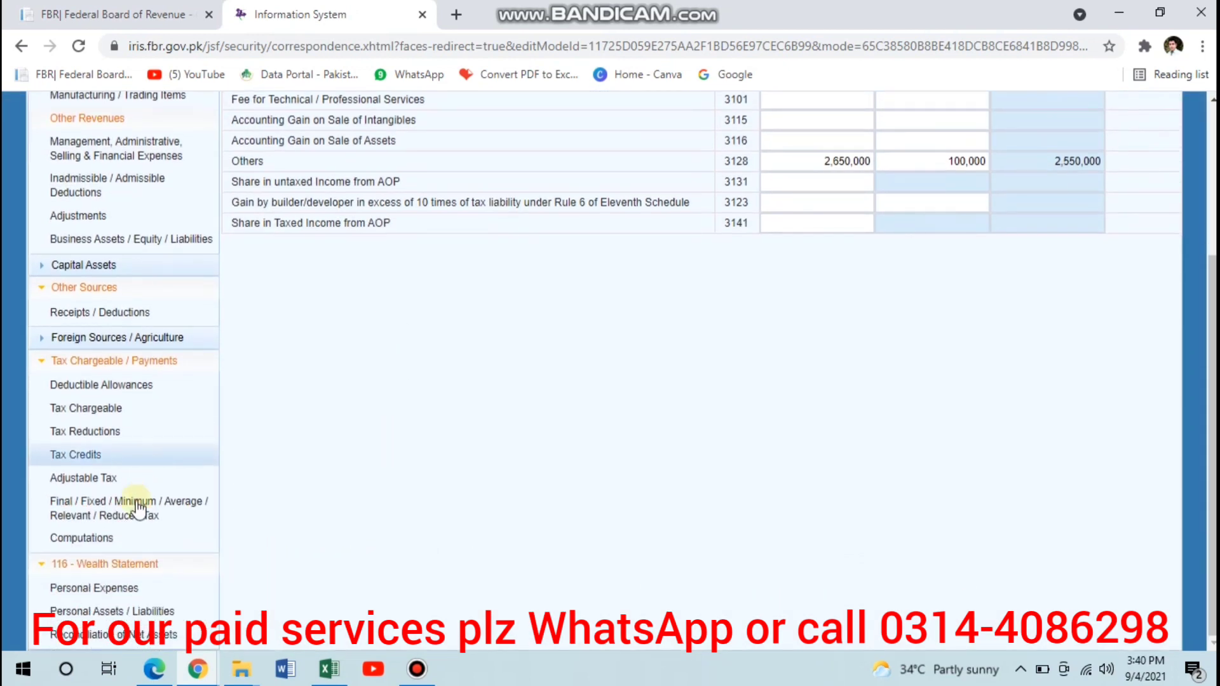
click(134, 503)
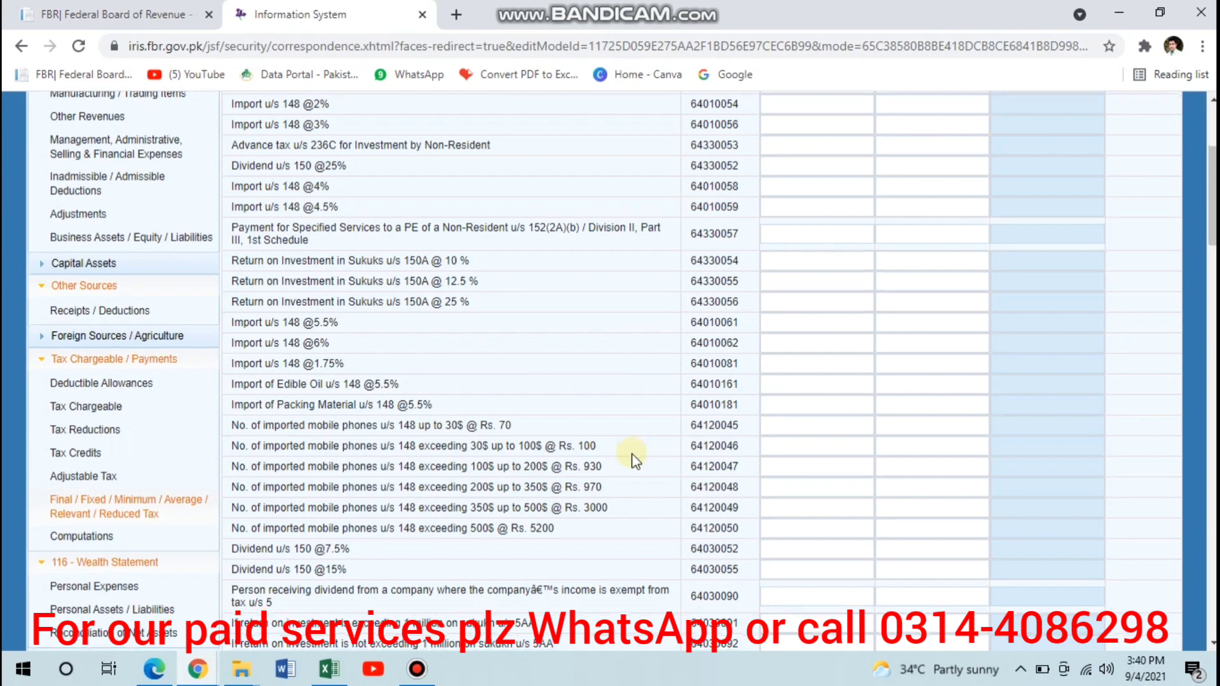
scroll(632, 453, down, 7)
scroll(632, 453, down, 7)
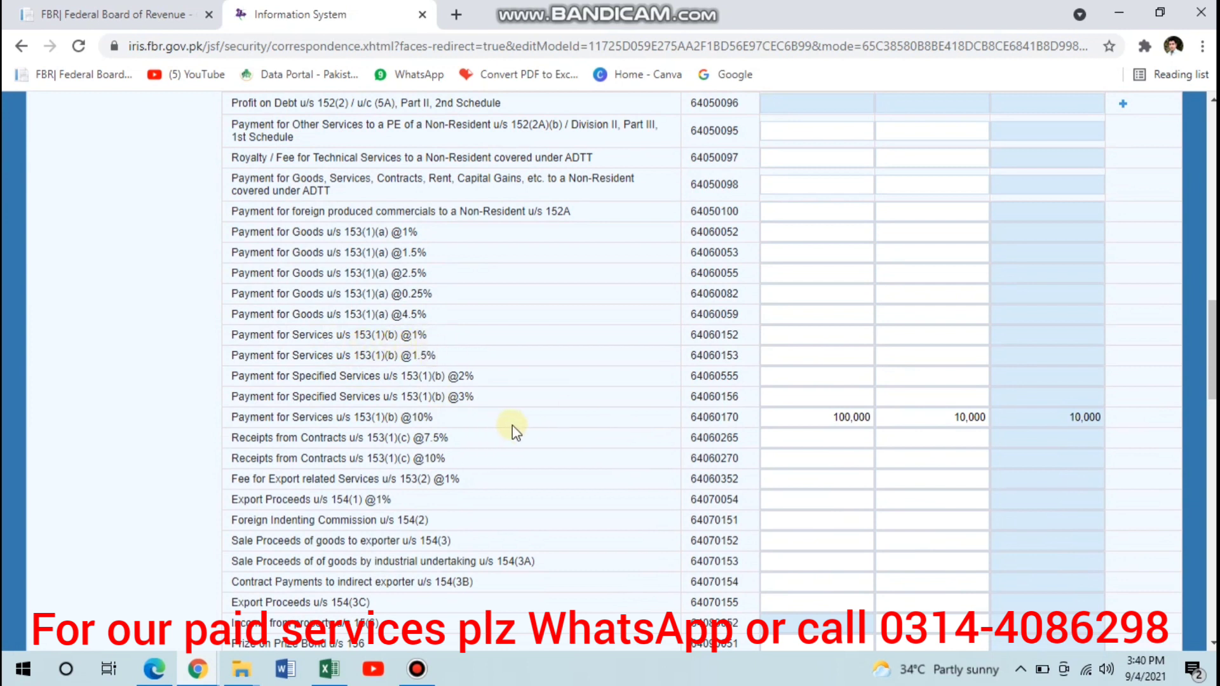
scroll(512, 425, down, 2)
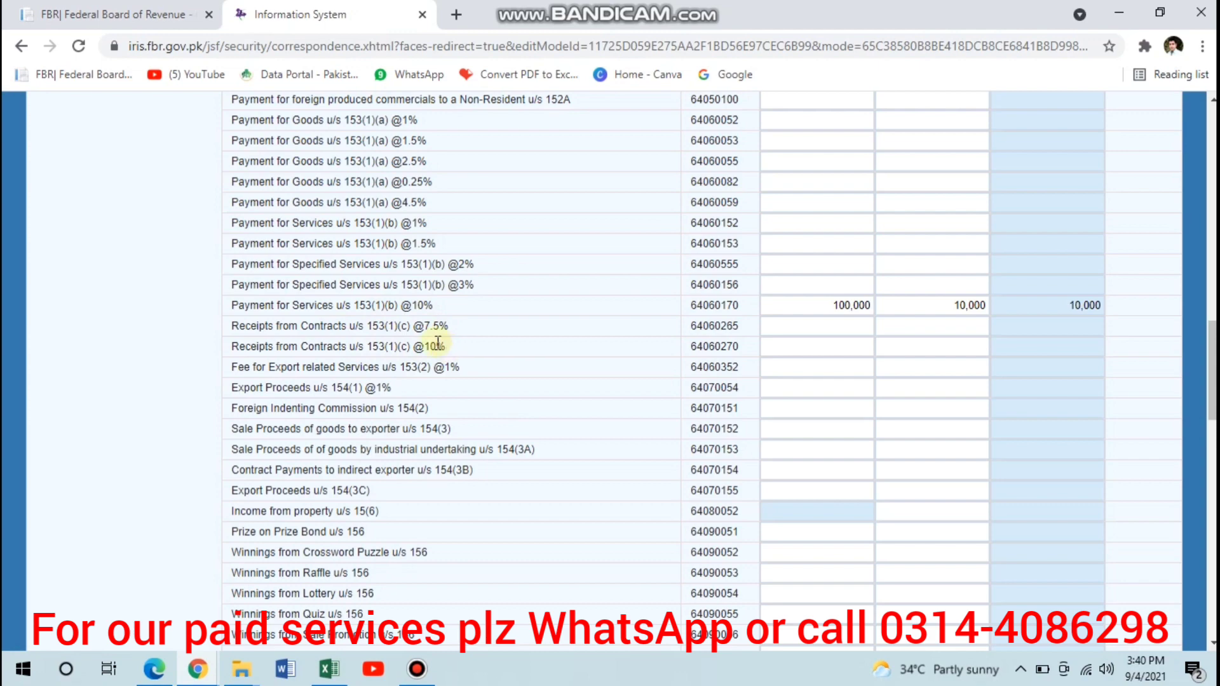
click(812, 347)
scroll(819, 414, up, 6)
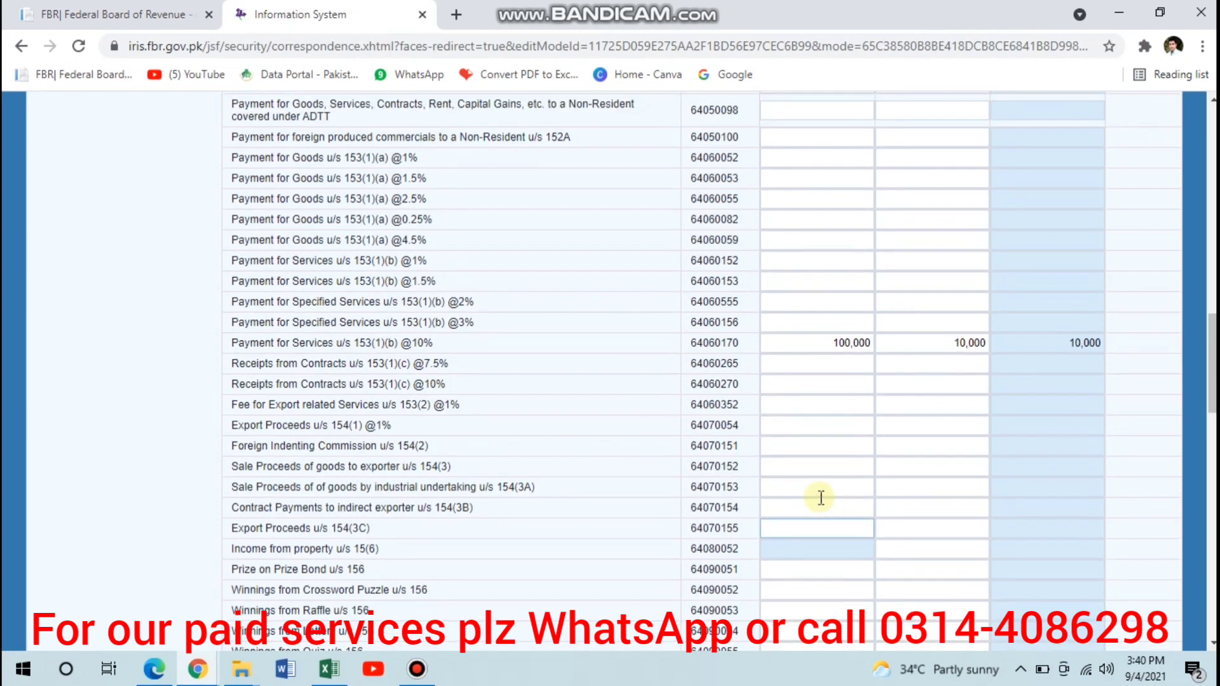
scroll(667, 402, up, 6)
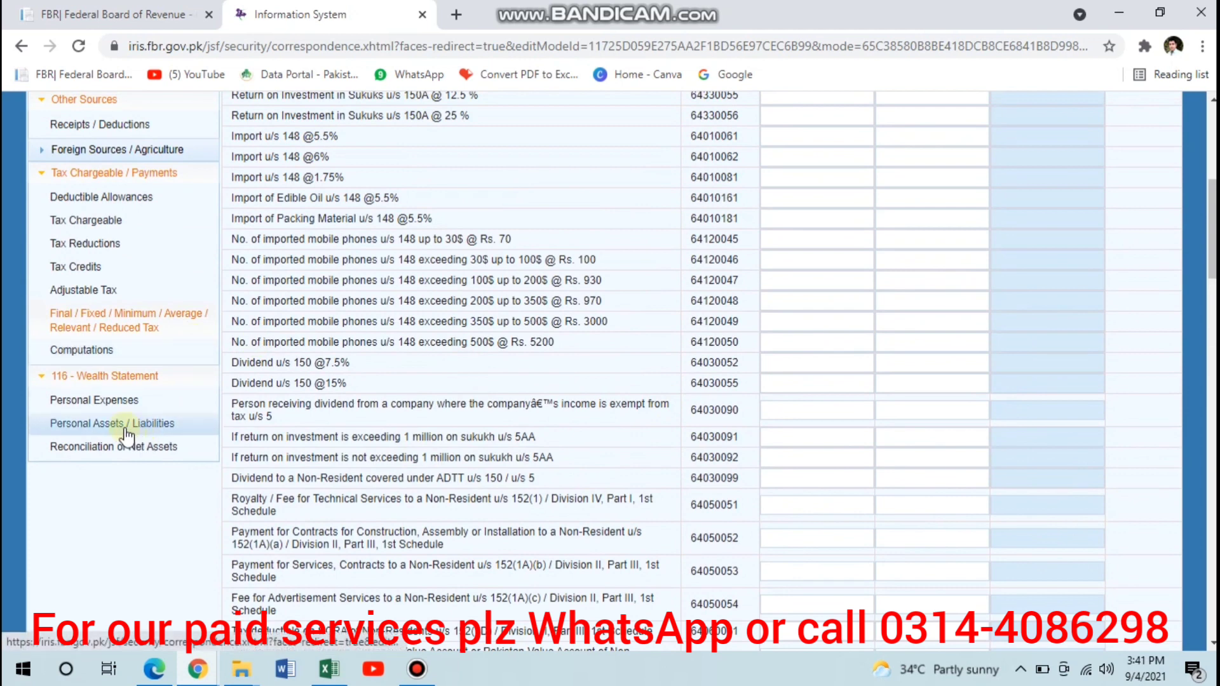
- Open Computations, review the tax figures, and copy the Income / (Loss) from Business amount subject to normal tax
click(88, 356)
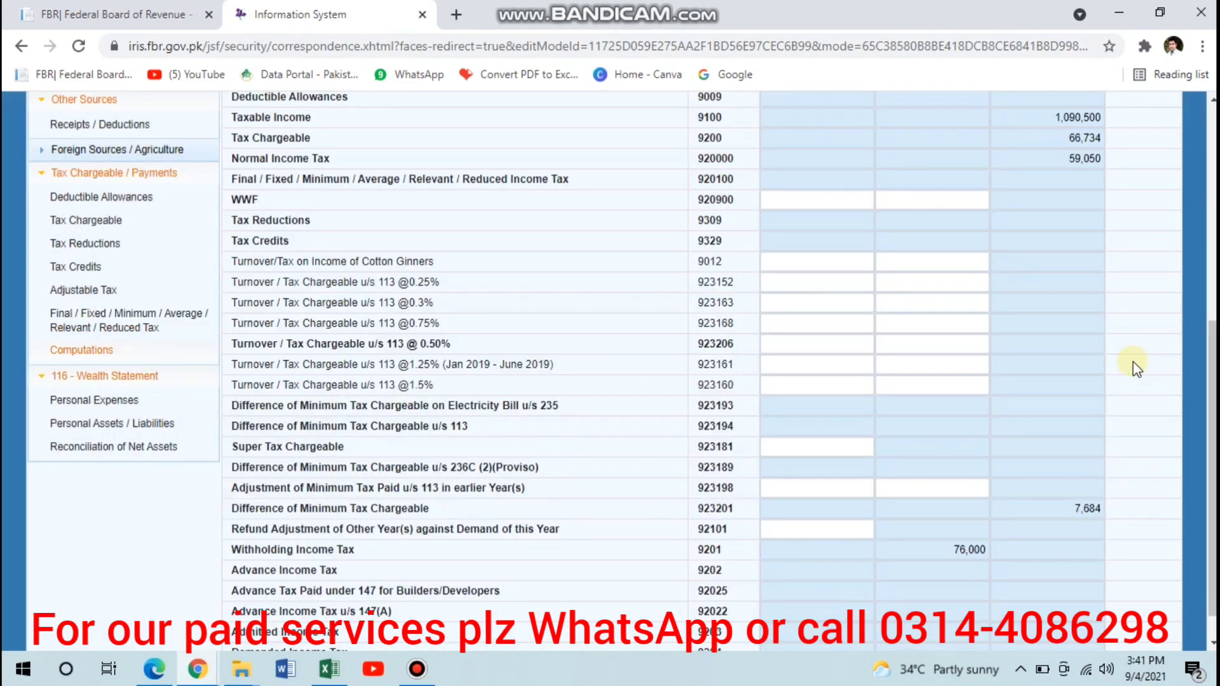
scroll(1135, 366, down, 7)
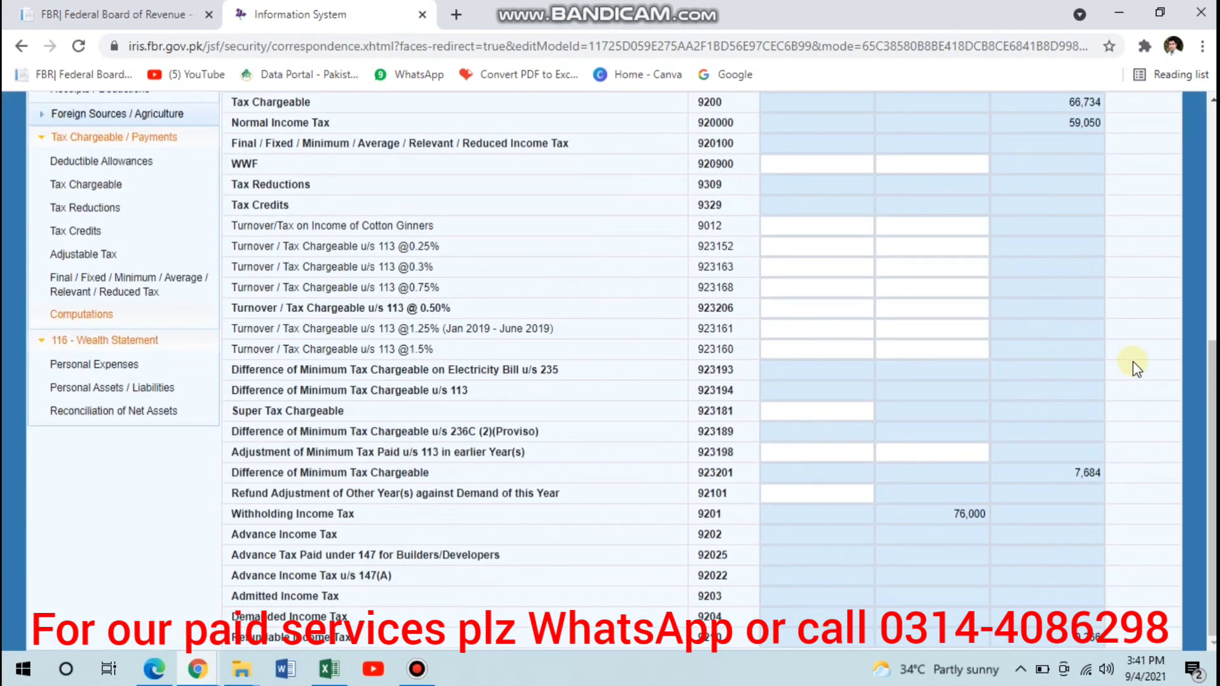
scroll(1083, 600, up, 5)
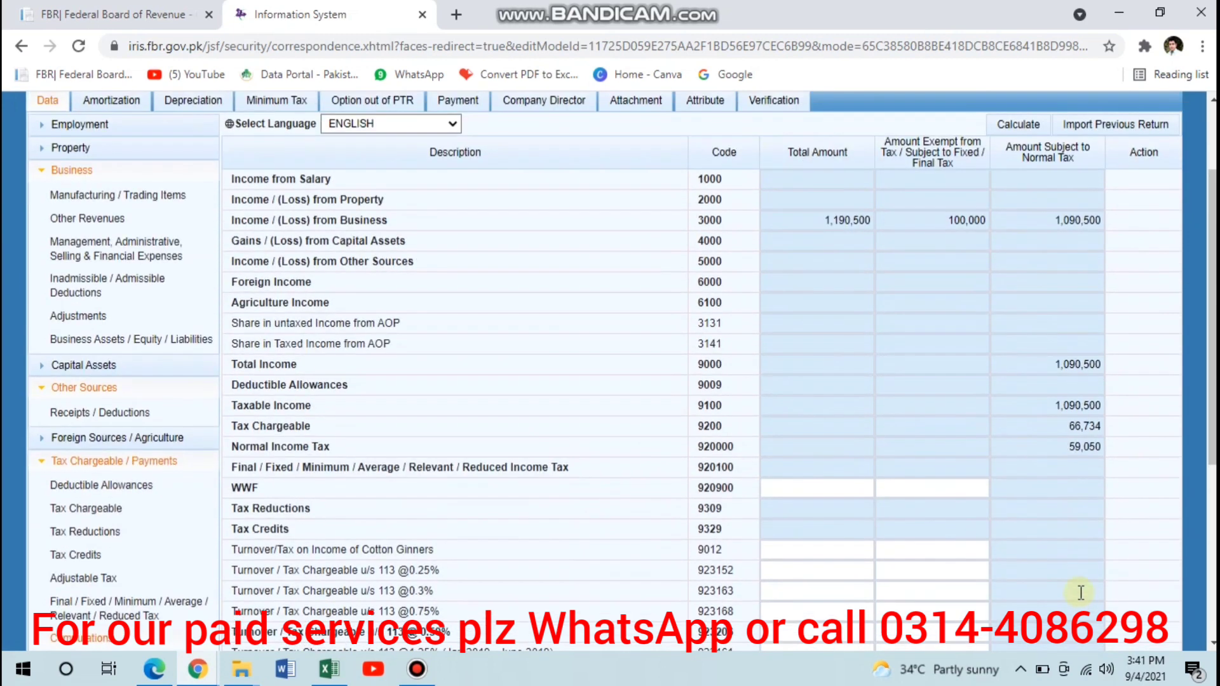
click(1058, 225)
key(ctrl+c)
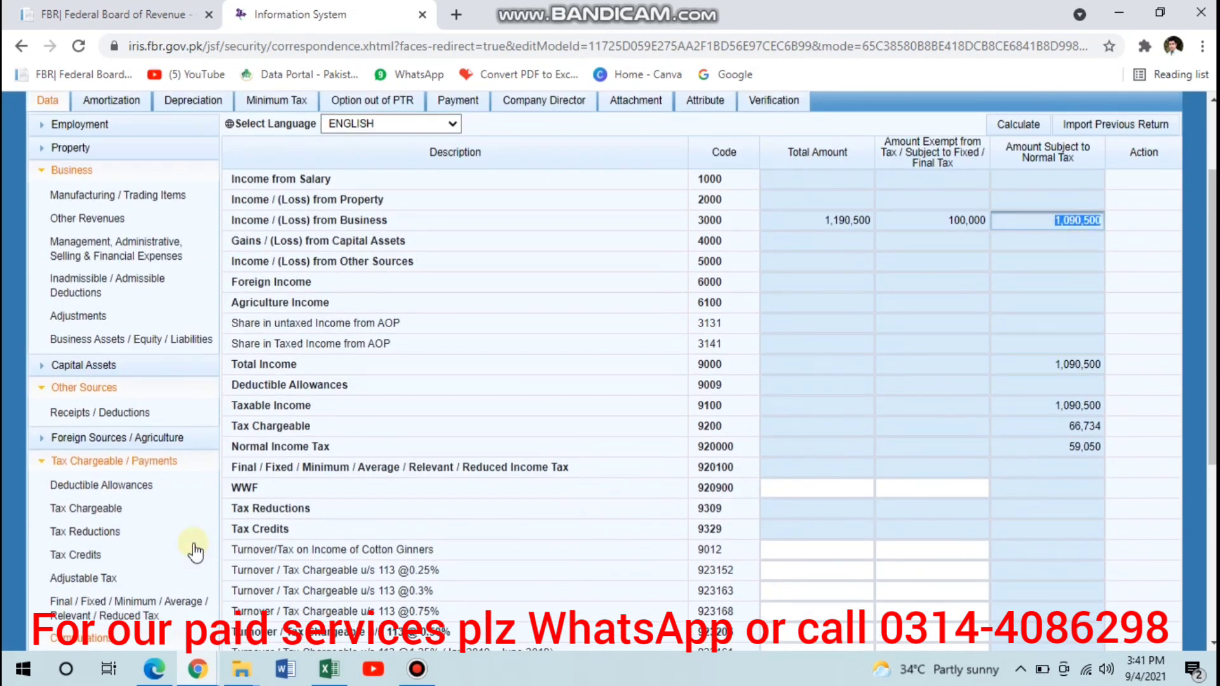
- In Reconciliation of Net Assets, enter 1,090,500 as Income Declared as per Return subject to Normal Tax and recalculate
scroll(191, 541, down, 5)
click(123, 419)
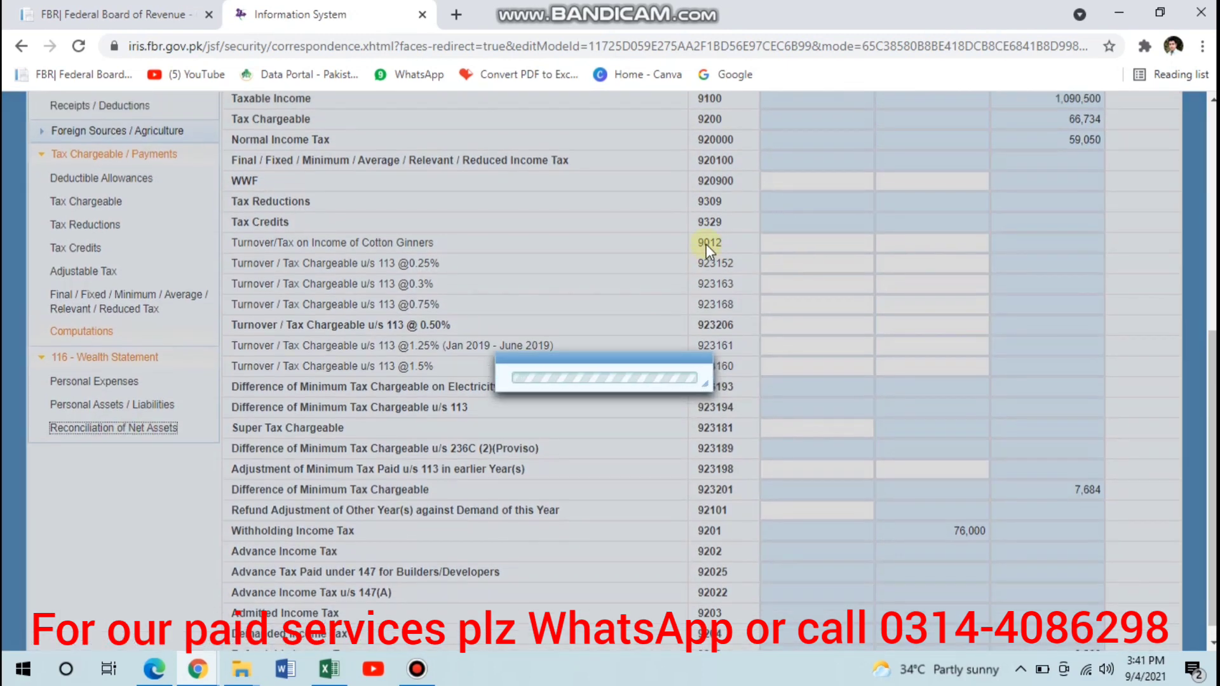
scroll(706, 244, up, 4)
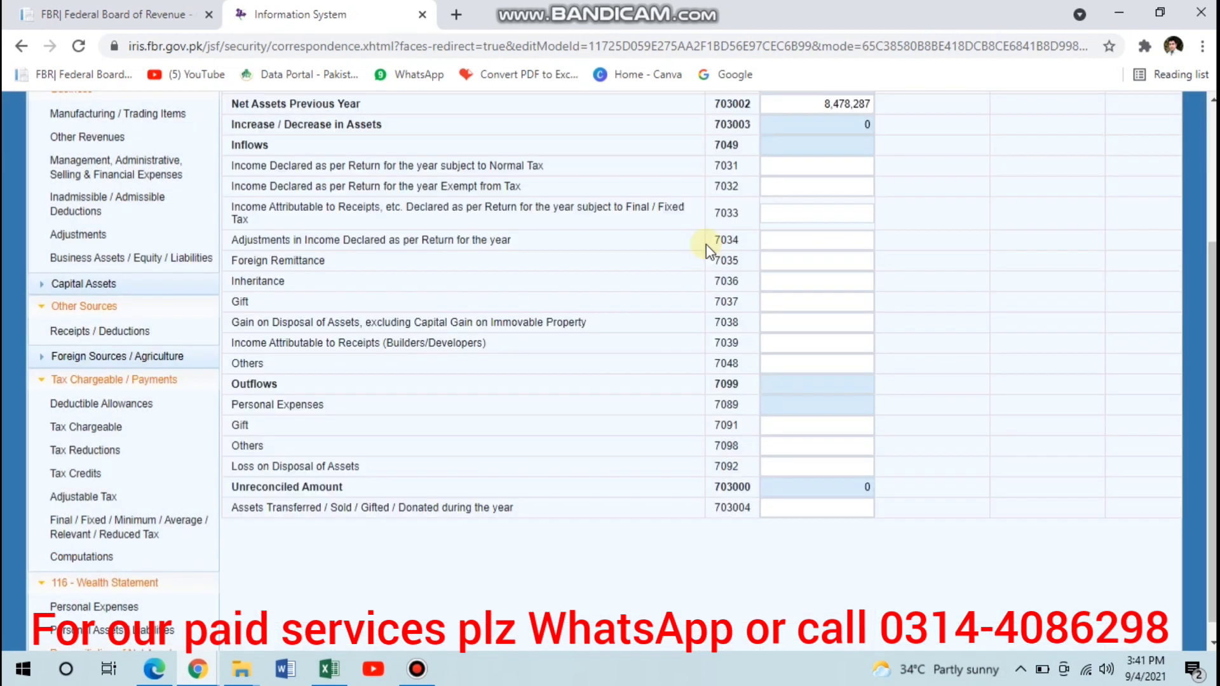
click(820, 162)
key(ctrl+v)
key(Tab)
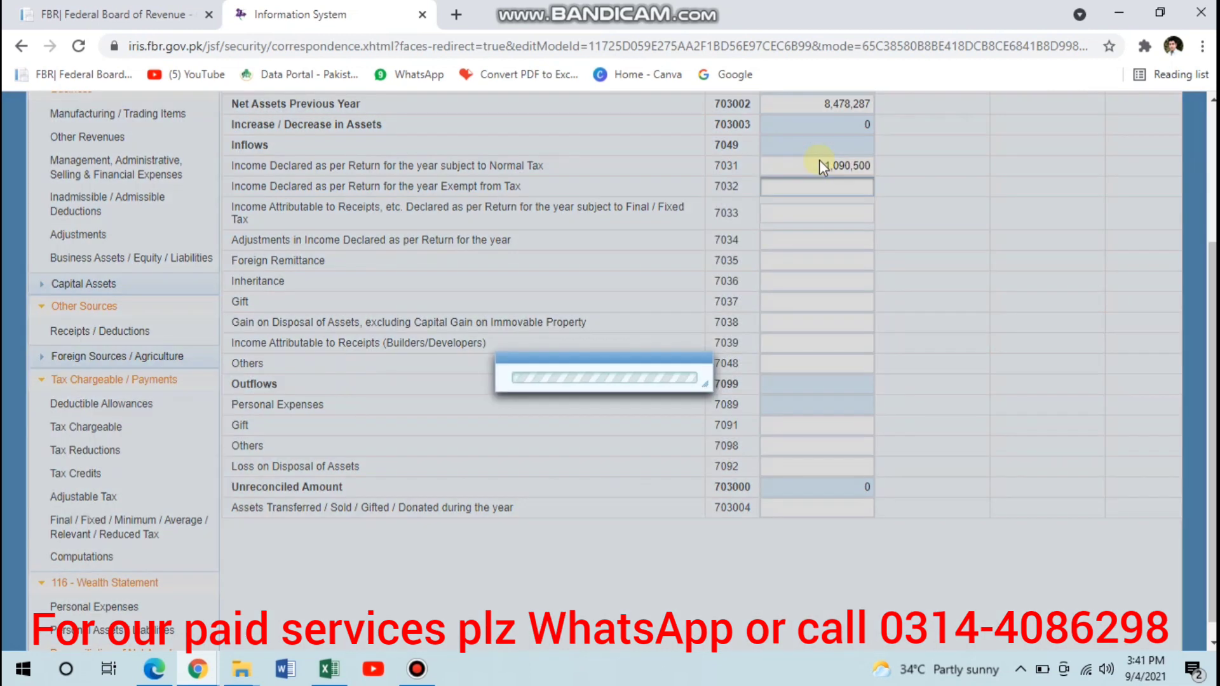
scroll(974, 163, up, 3)
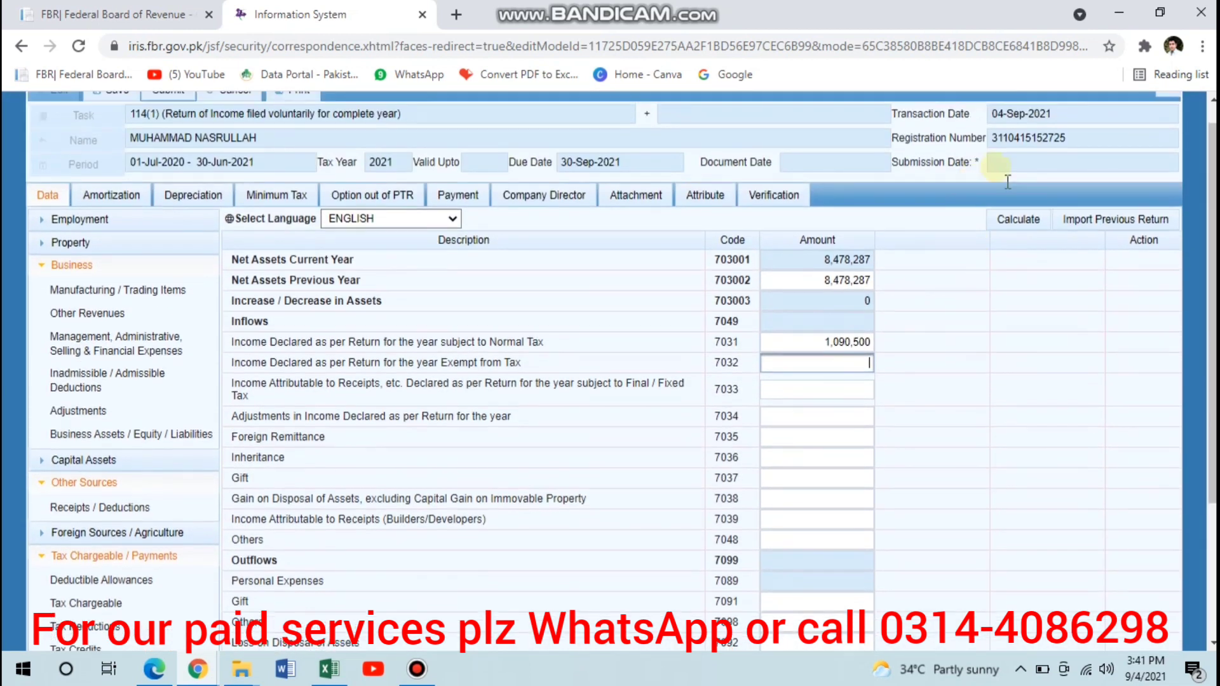
click(1028, 218)
- Review Personal Assets / Liabilities and check the business income subject to fixed / final tax in Computations
scroll(508, 453, down, 3)
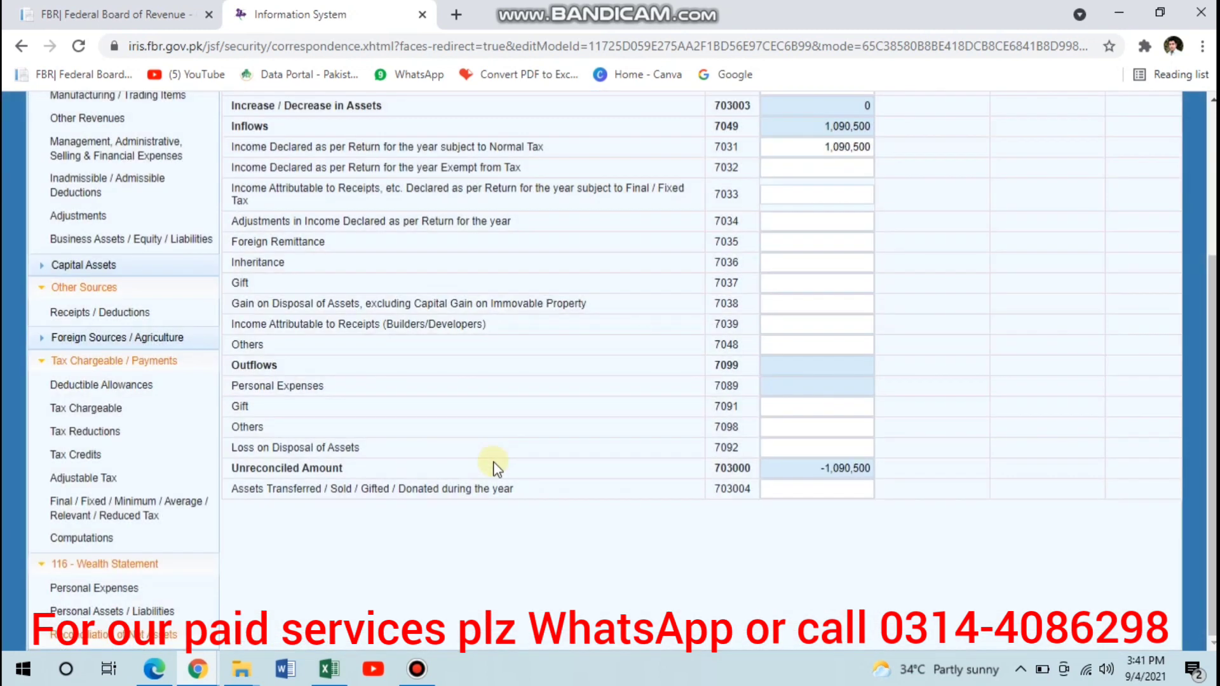
click(136, 610)
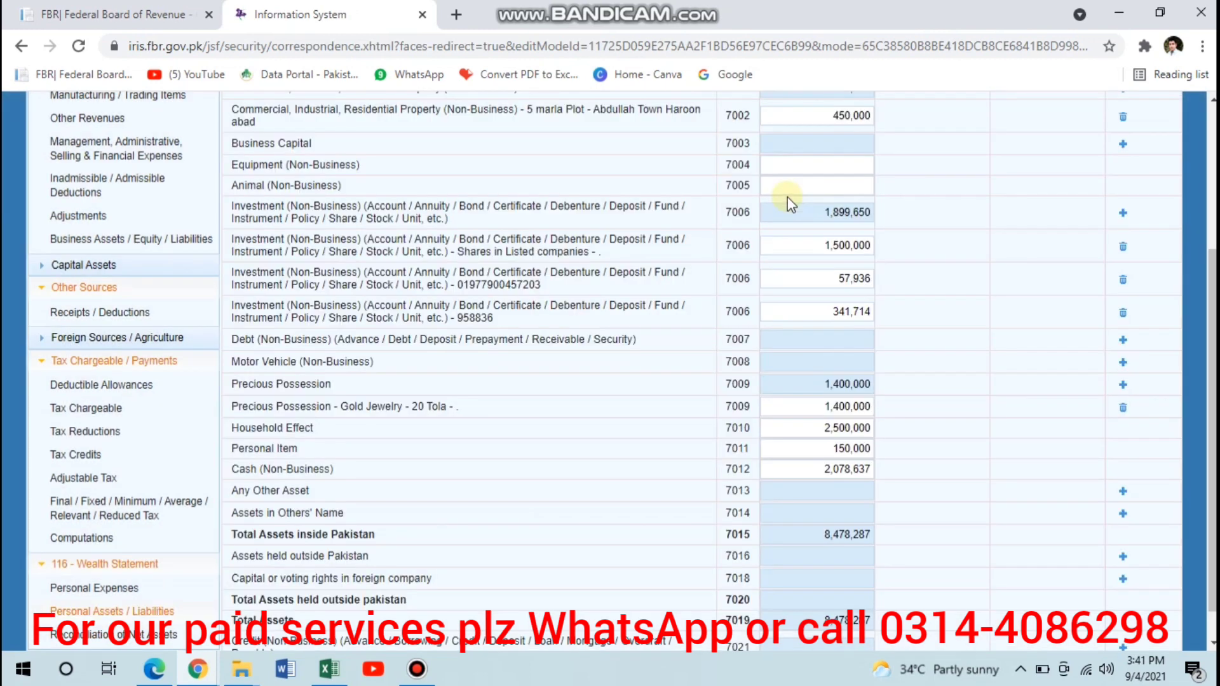
click(77, 538)
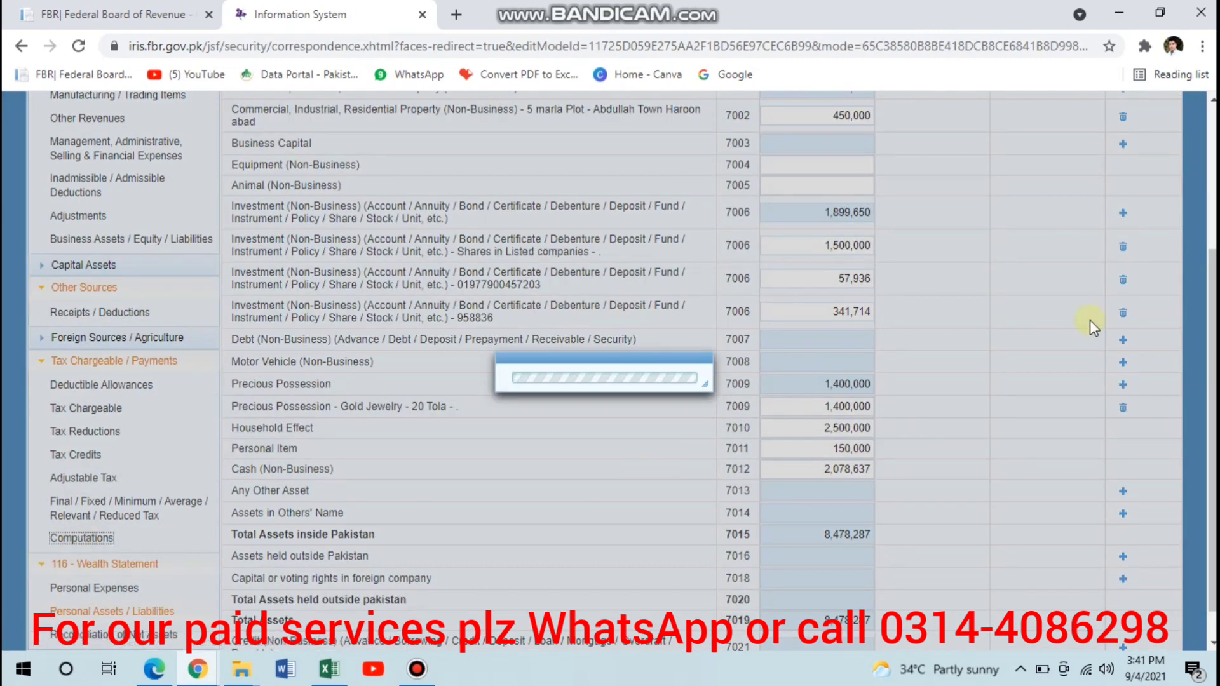
scroll(1090, 321, up, 2)
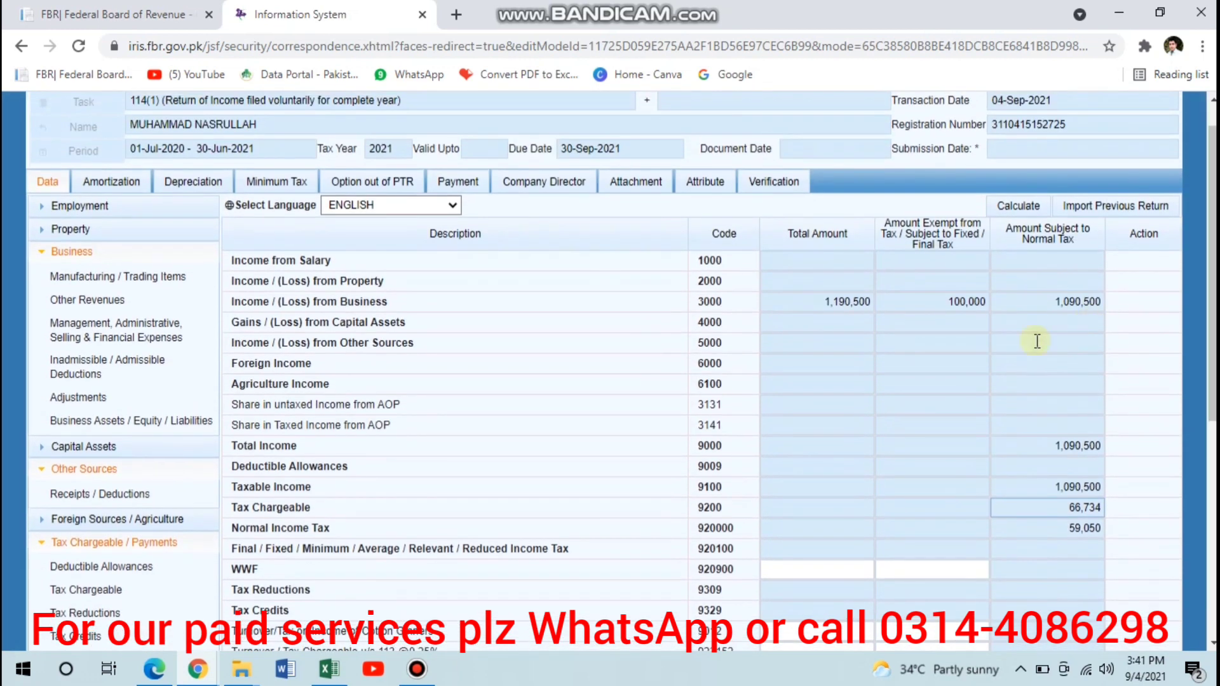
click(966, 302)
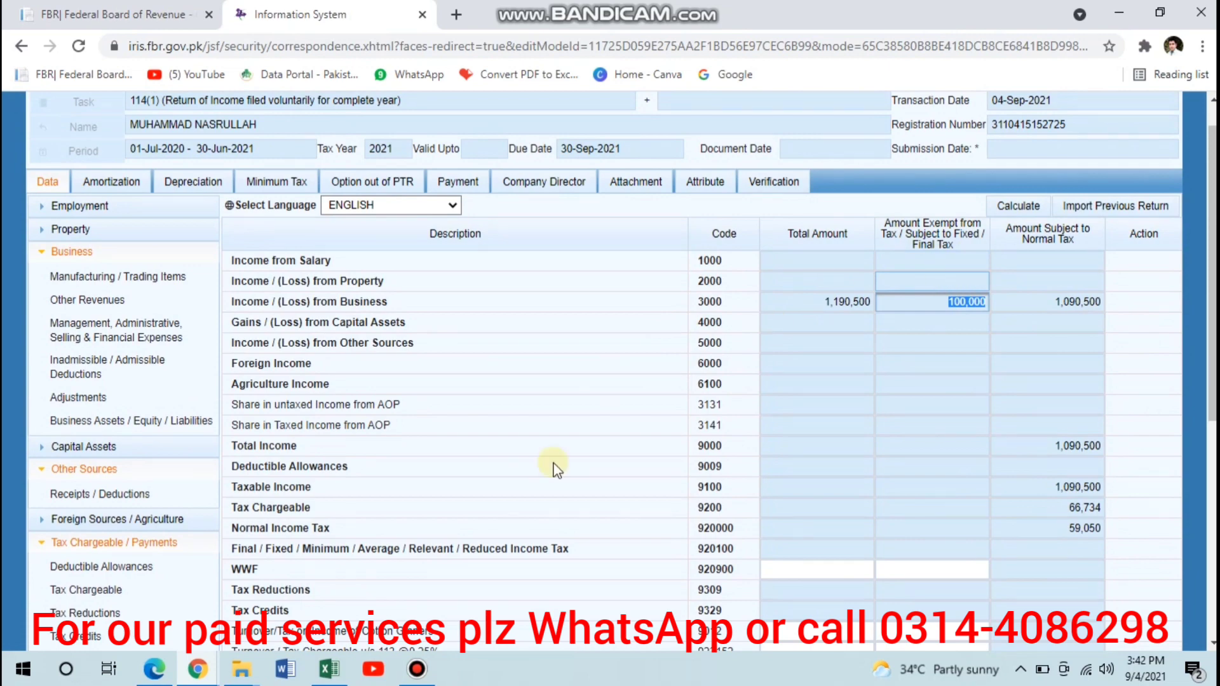
- In Reconciliation of Net Assets, enter 100,000 as Income Attributable to Receipts subject to Final / Fixed Tax and recalculate
scroll(512, 509, down, 6)
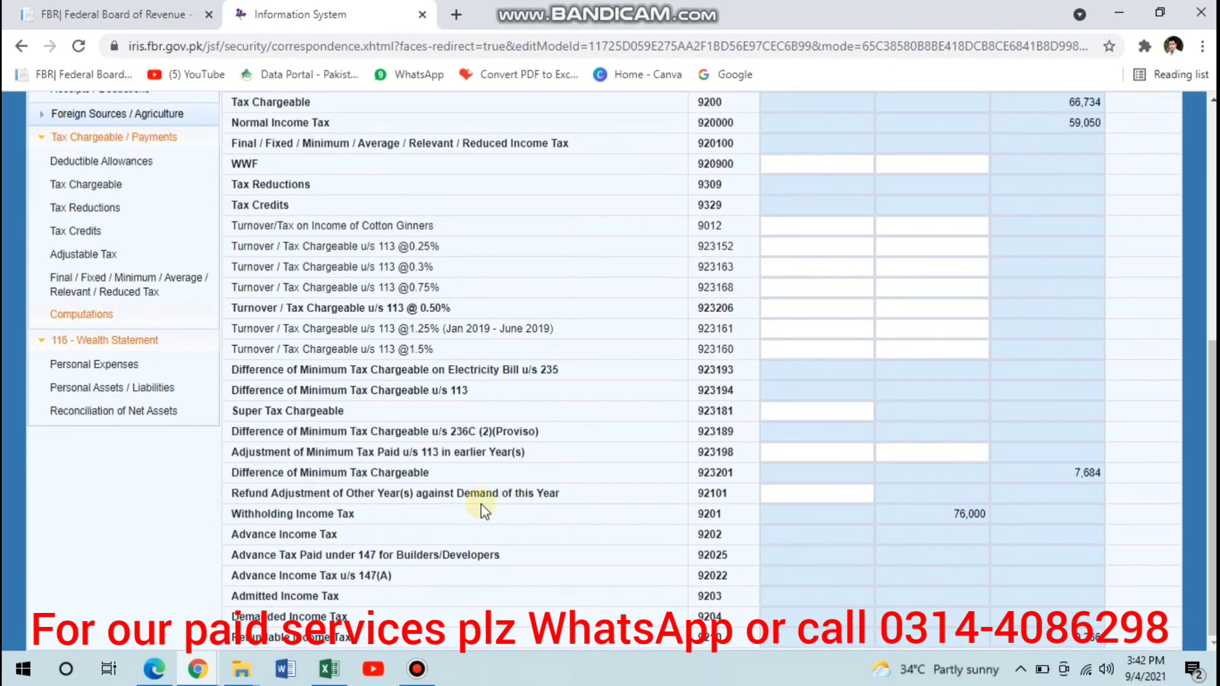
click(87, 415)
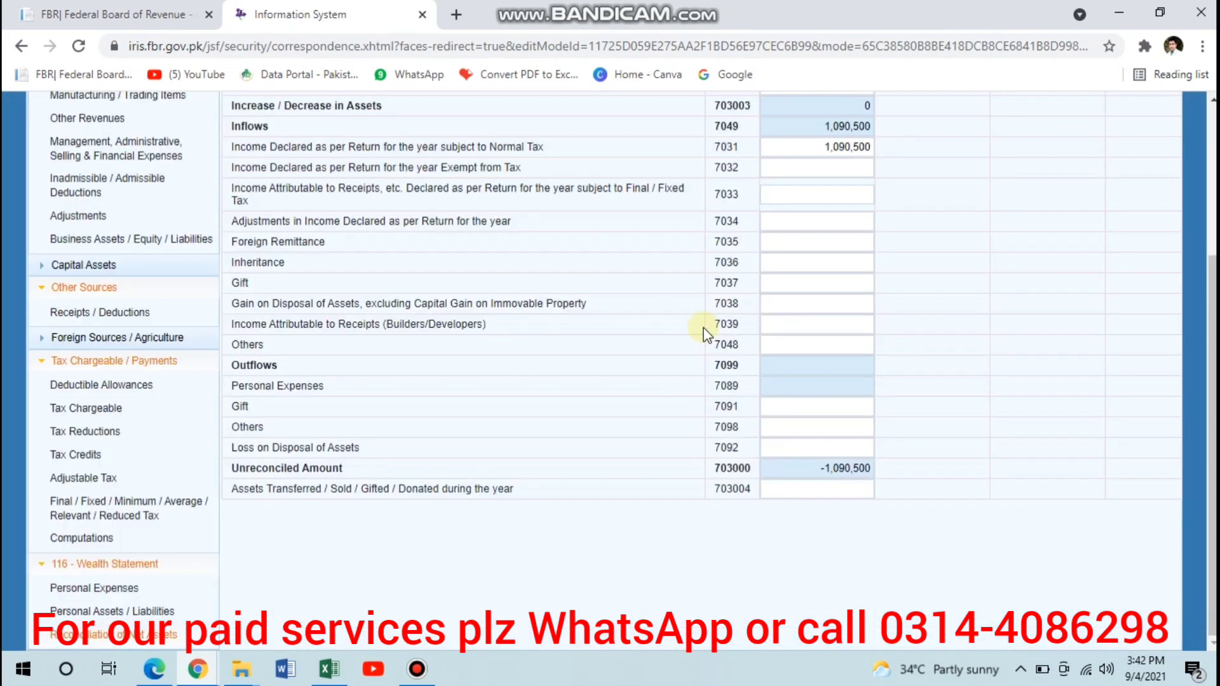
click(812, 194)
text(1000000)
key(Tab)
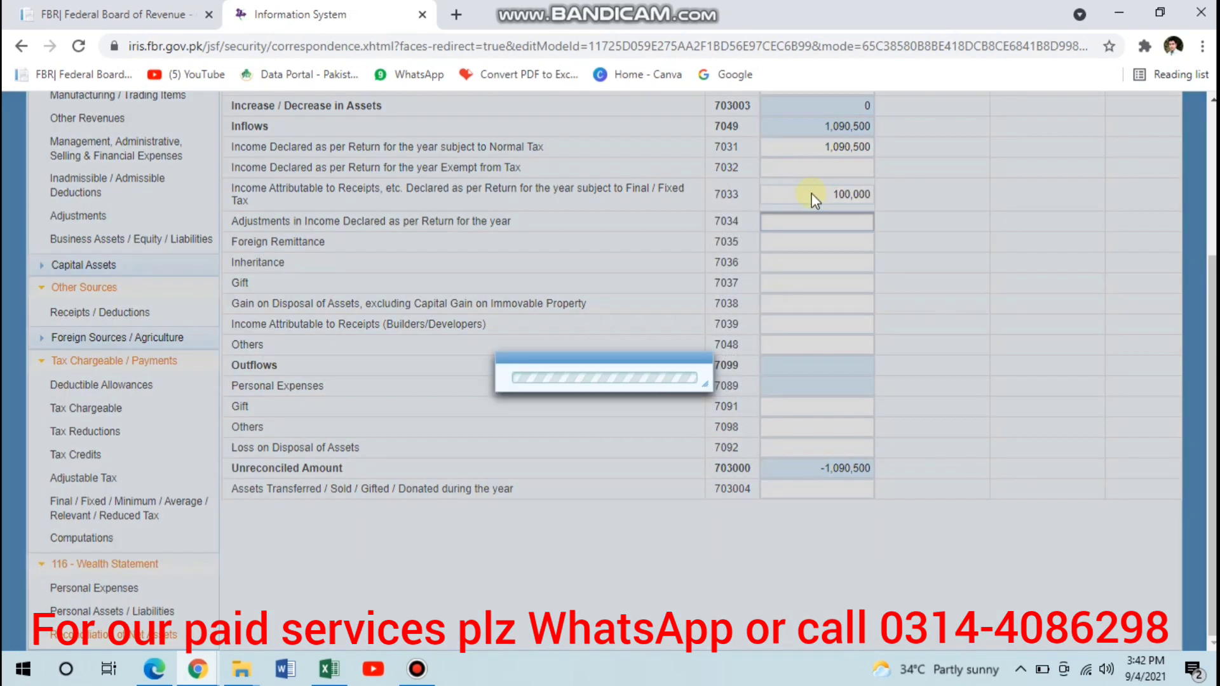
scroll(812, 193, up, 4)
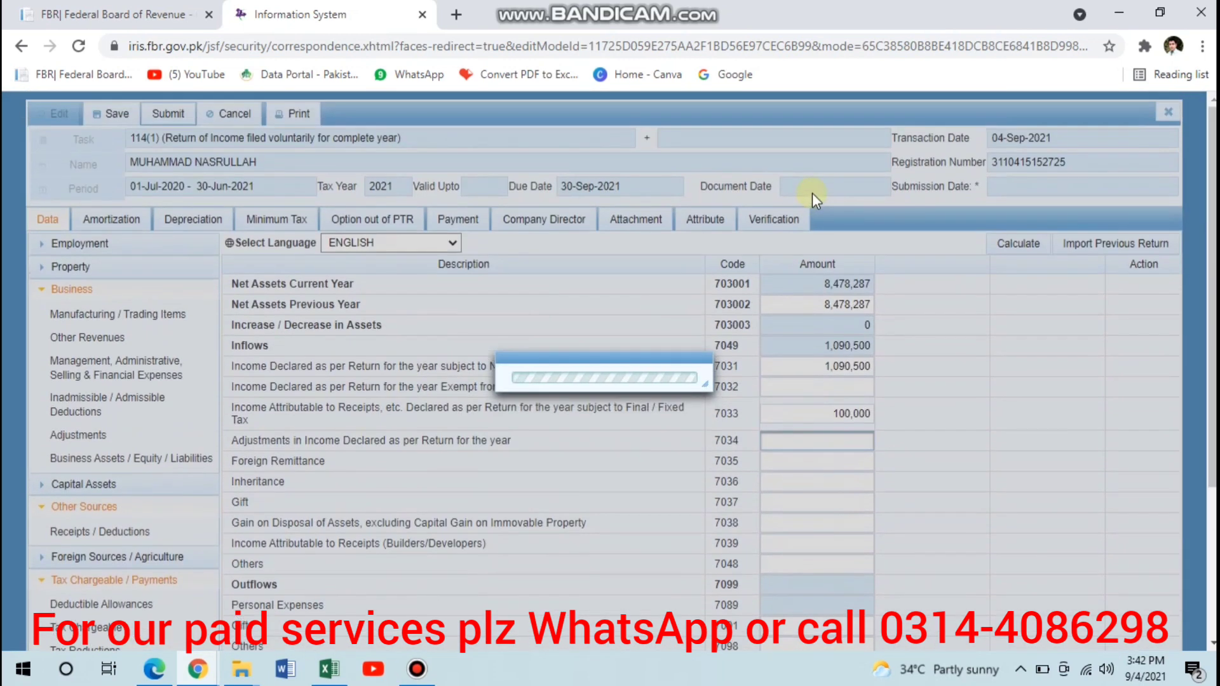
click(1023, 246)
click(1024, 249)
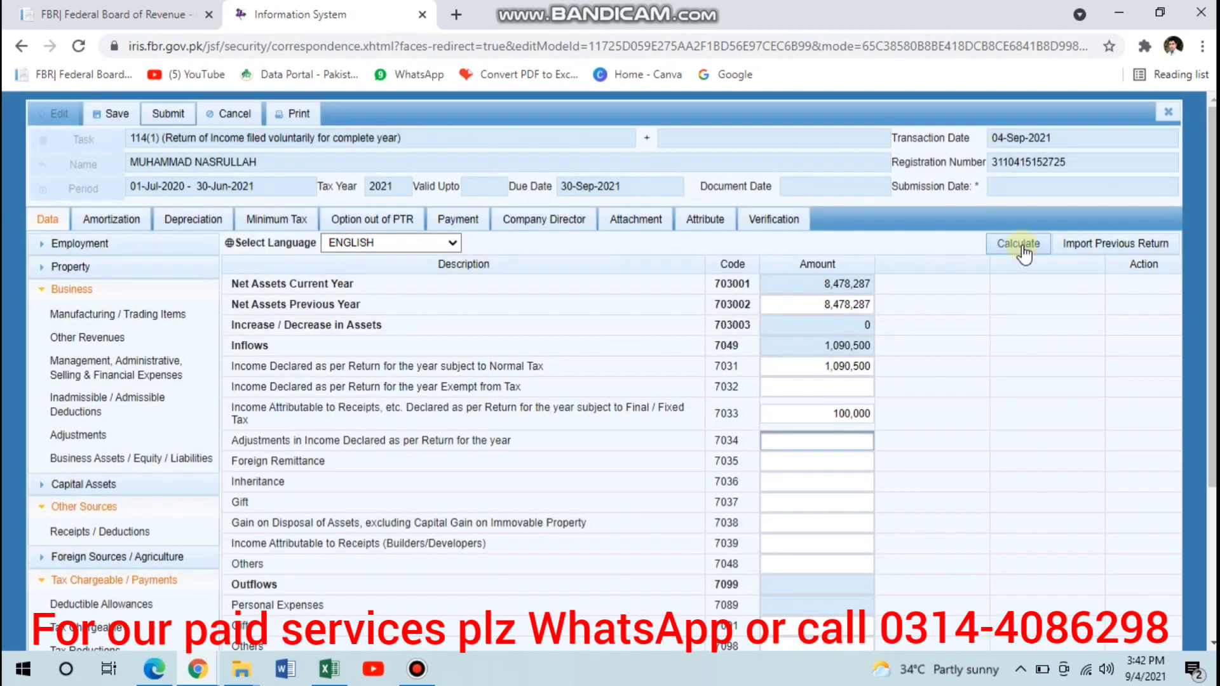
click(1023, 248)
scroll(1022, 249, down, 3)
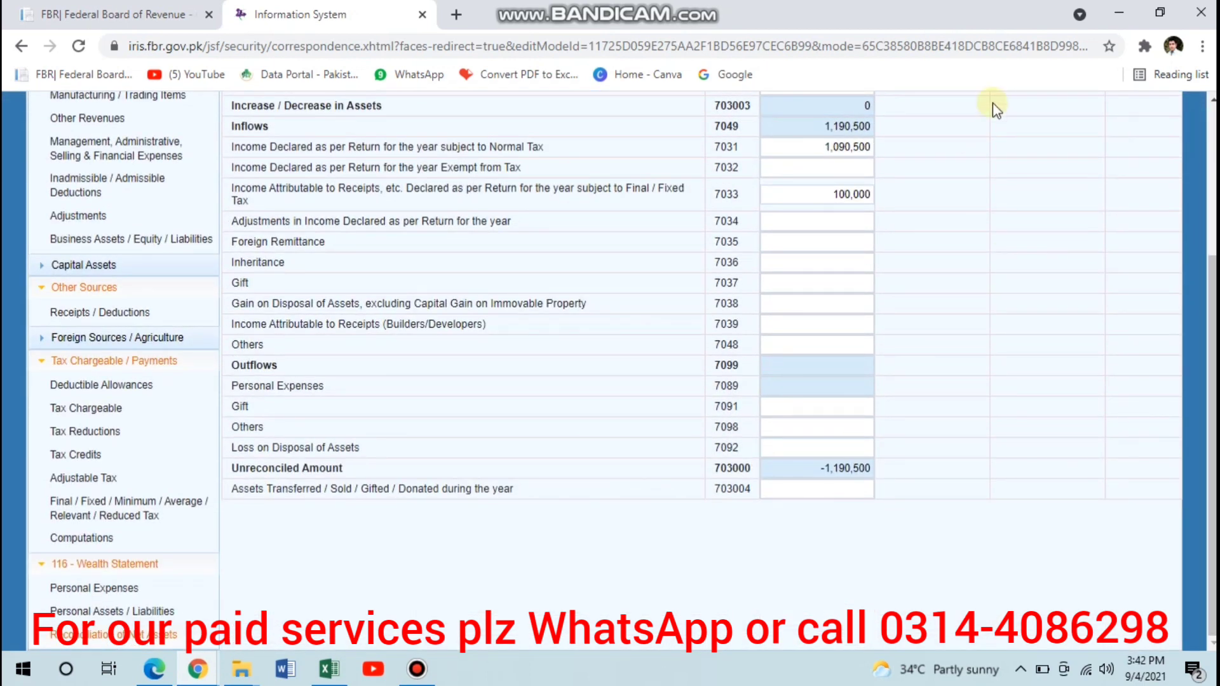
scroll(993, 103, up, 3)
click(1015, 205)
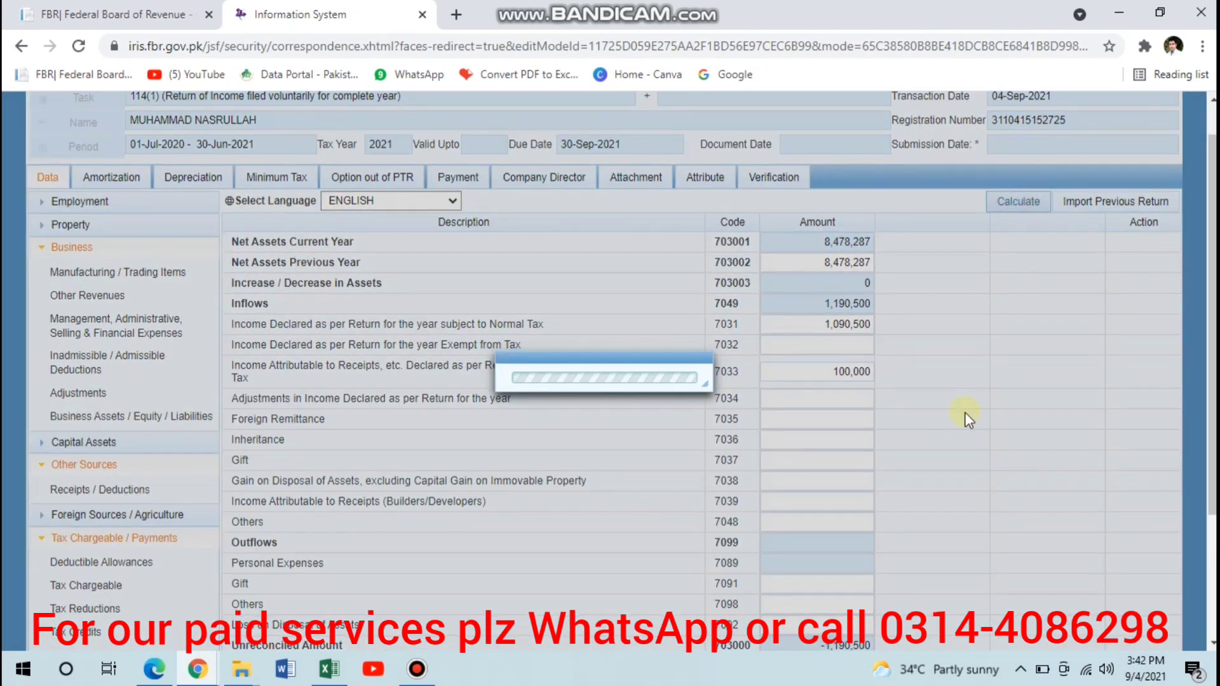
- In the wealth statement's Personal Expenses, enter 550,000 for Other Personal / Household Expenses and recalculate
scroll(965, 412, down, 3)
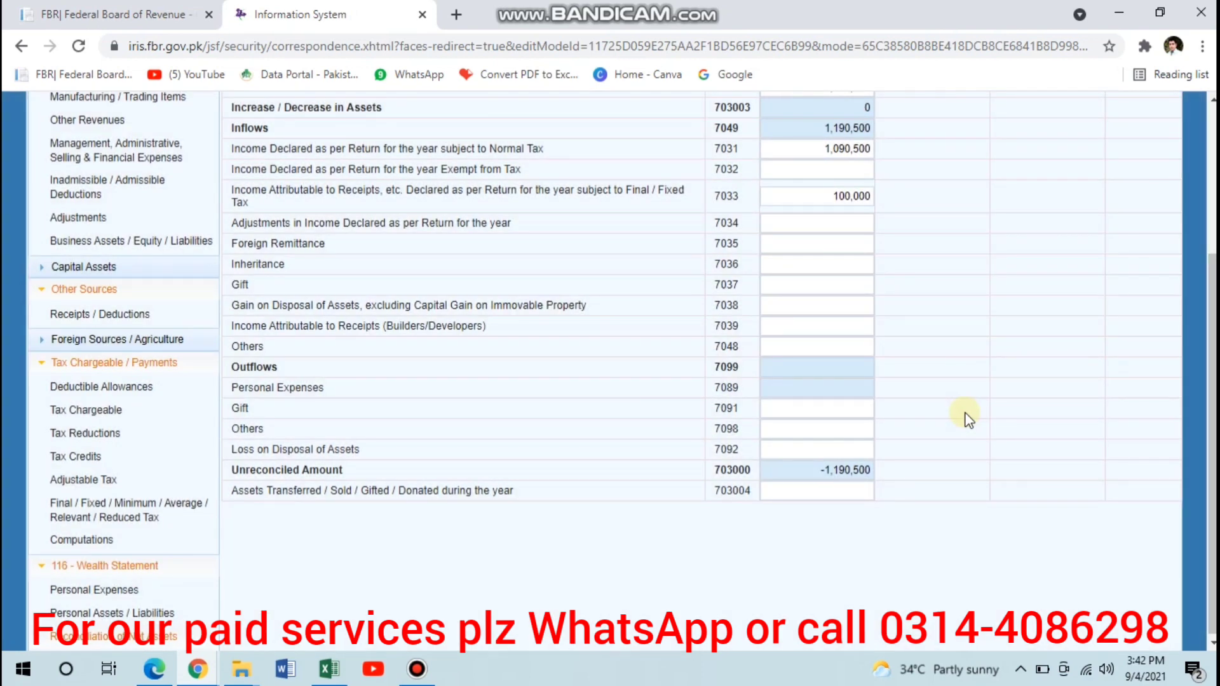
click(124, 591)
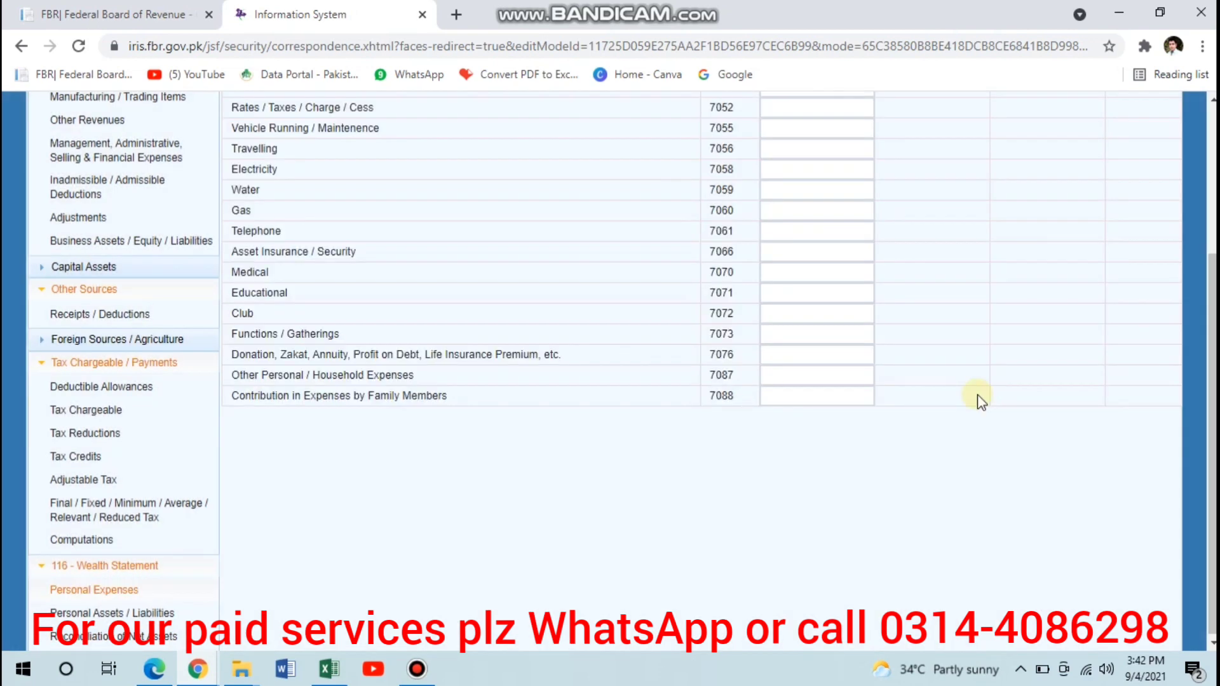
click(828, 375)
text(550,000)
key(Tab)
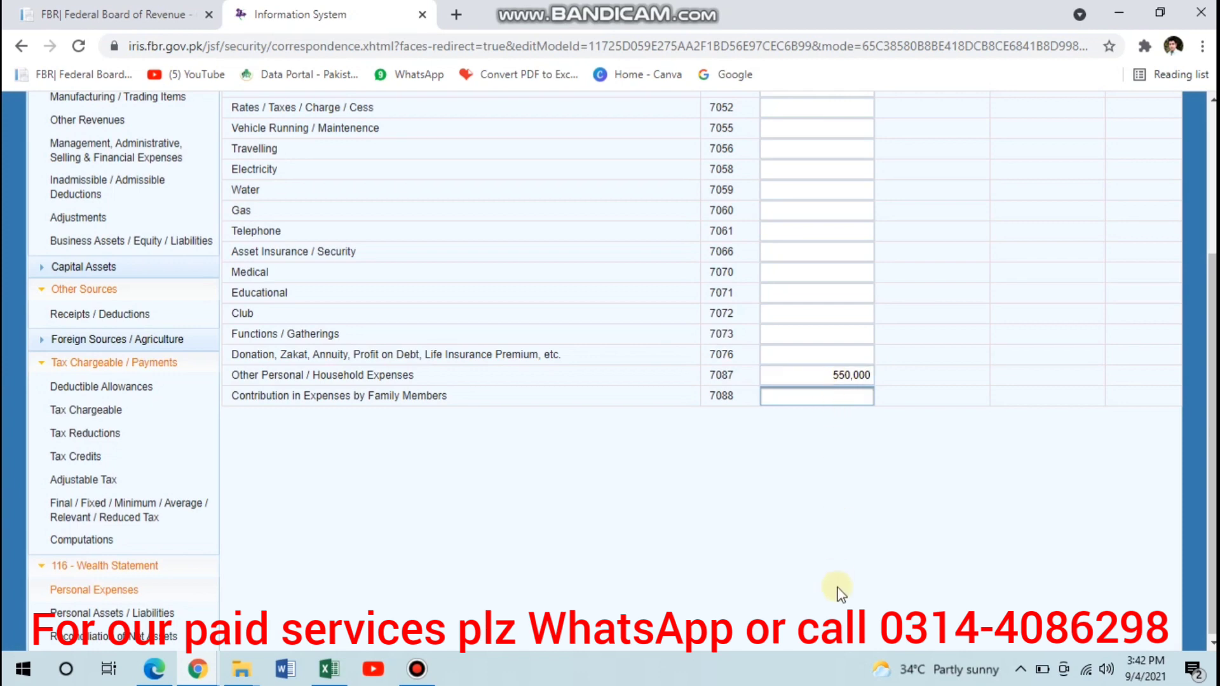
scroll(998, 356, up, 3)
click(1014, 245)
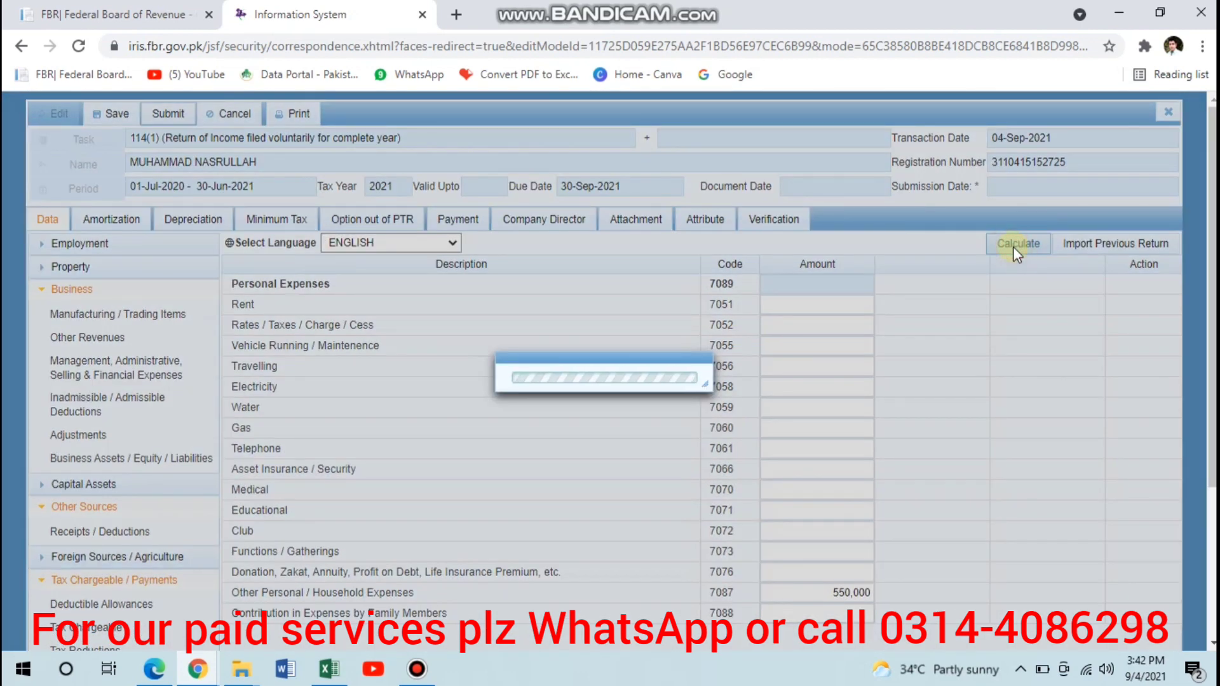
- Open Personal Assets / Liabilities in the wealth statement and start adding a Business Capital entry
scroll(607, 439, down, 1)
scroll(607, 439, down, 3)
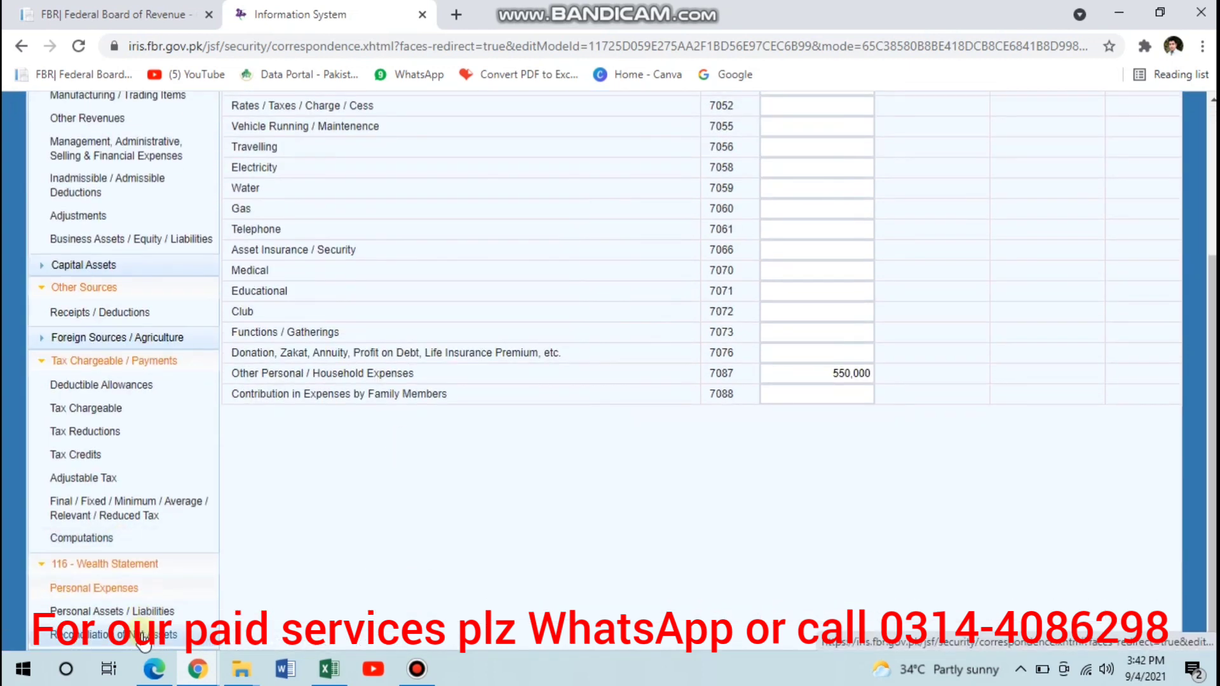
click(109, 613)
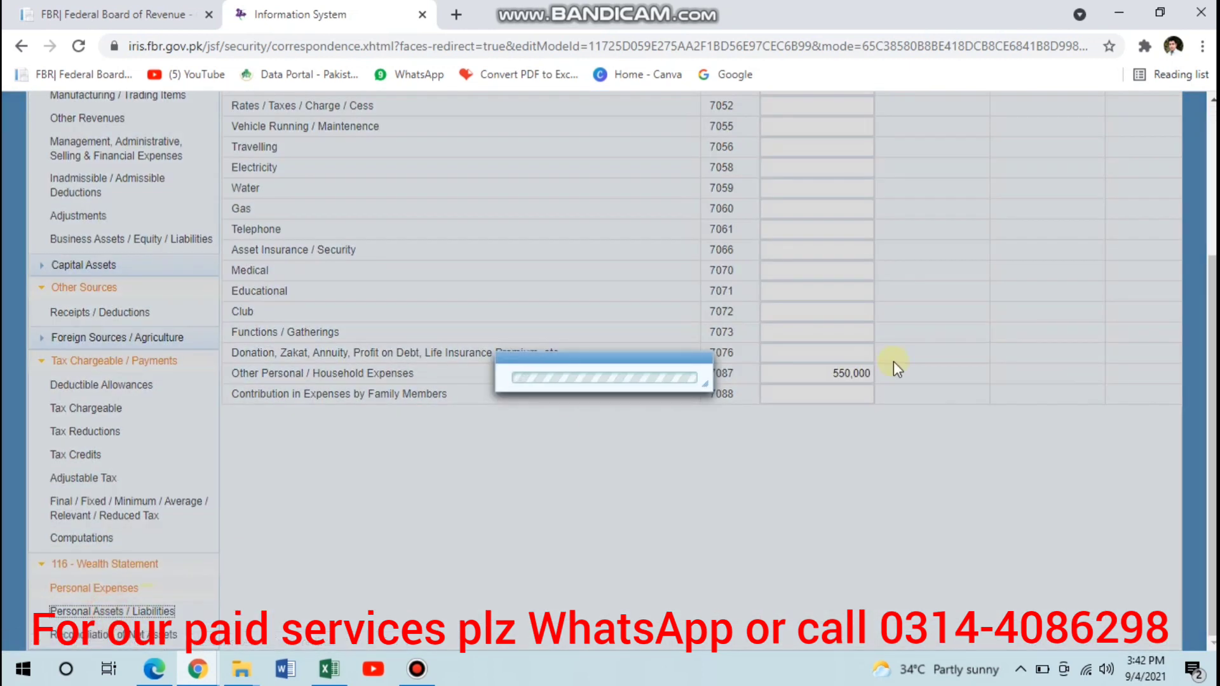
scroll(894, 361, up, 3)
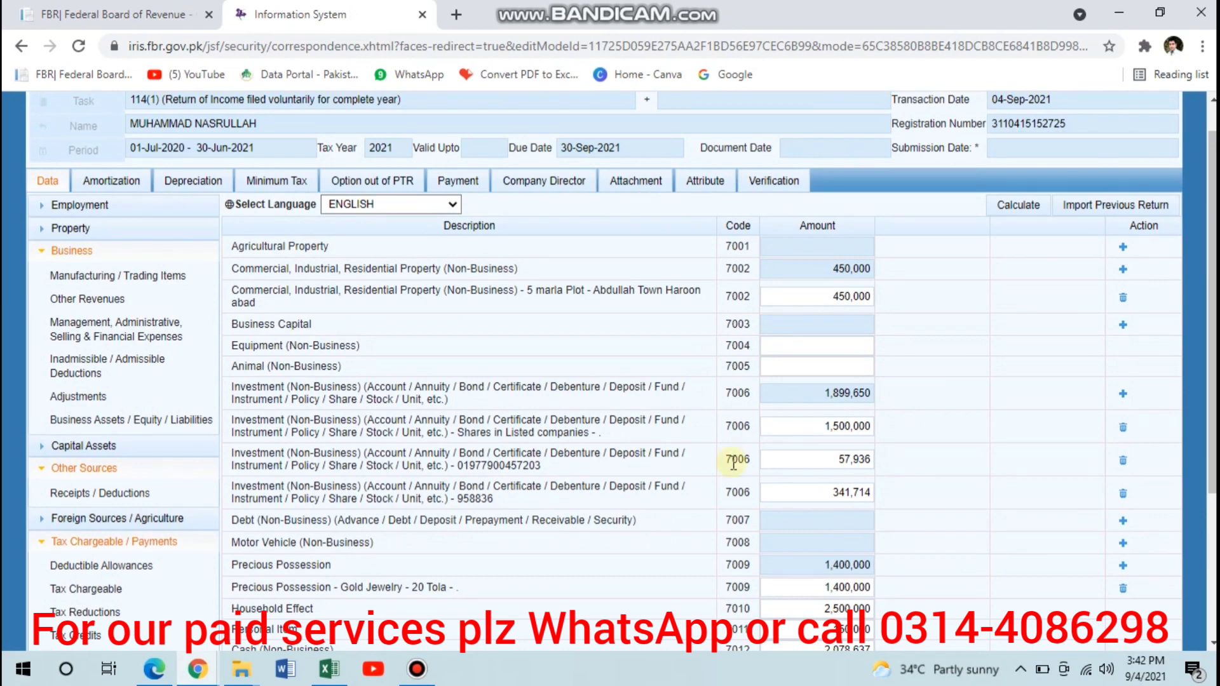
scroll(734, 463, down, 2)
scroll(735, 463, up, 2)
scroll(734, 462, up, 1)
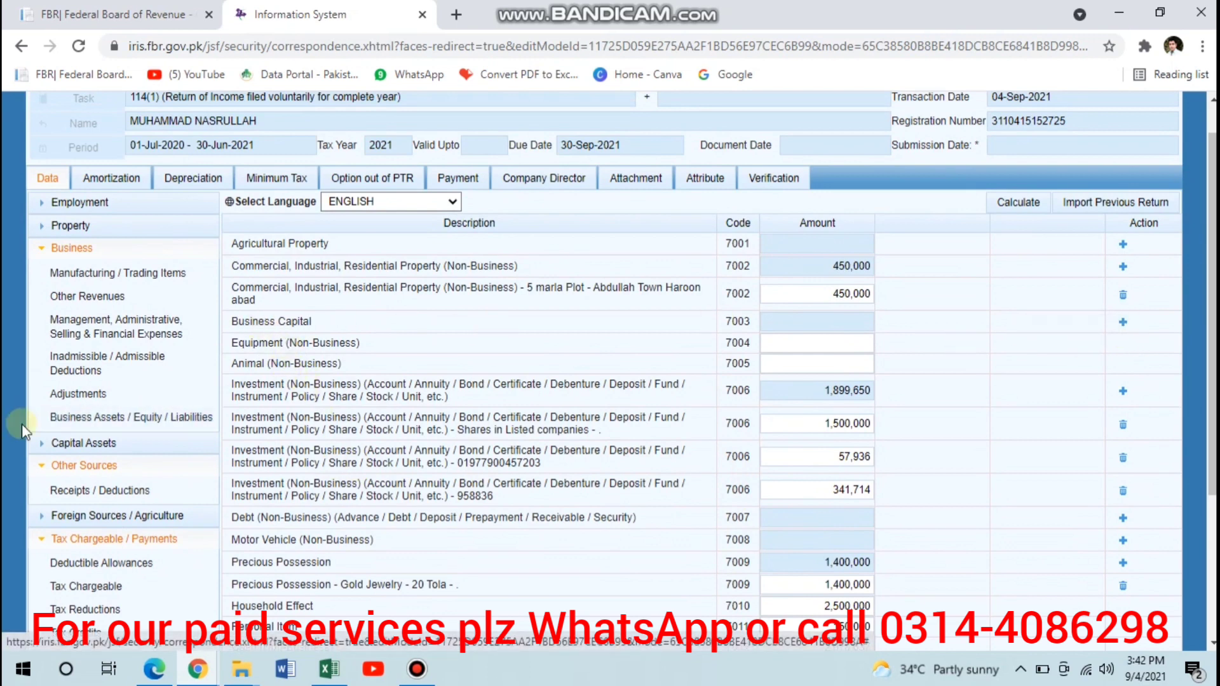
click(1122, 325)
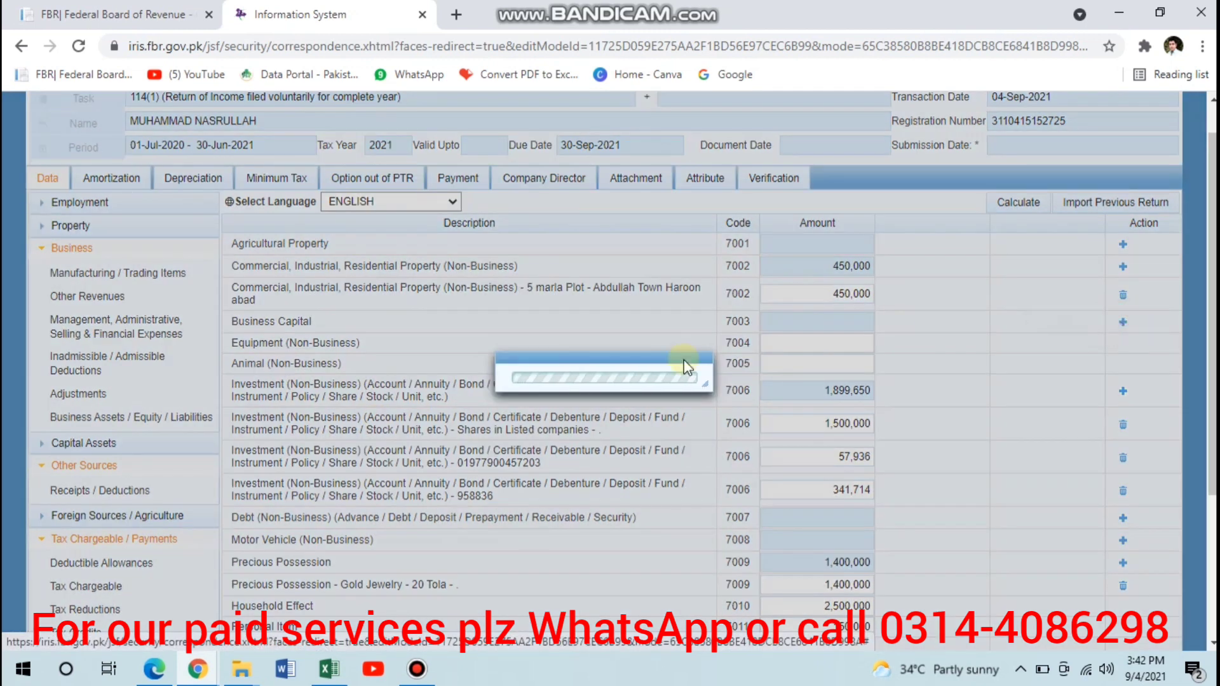
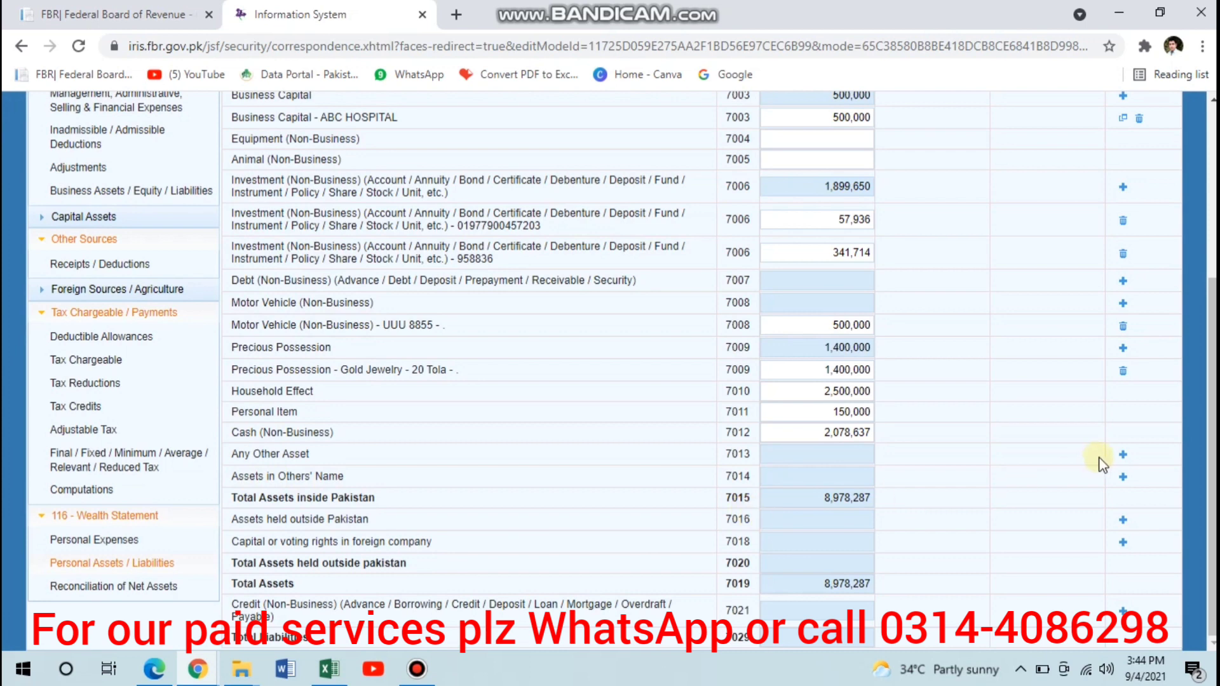
- Try to add a PLOT entry of 200,000 under Assets in Others' Name
click(1123, 478)
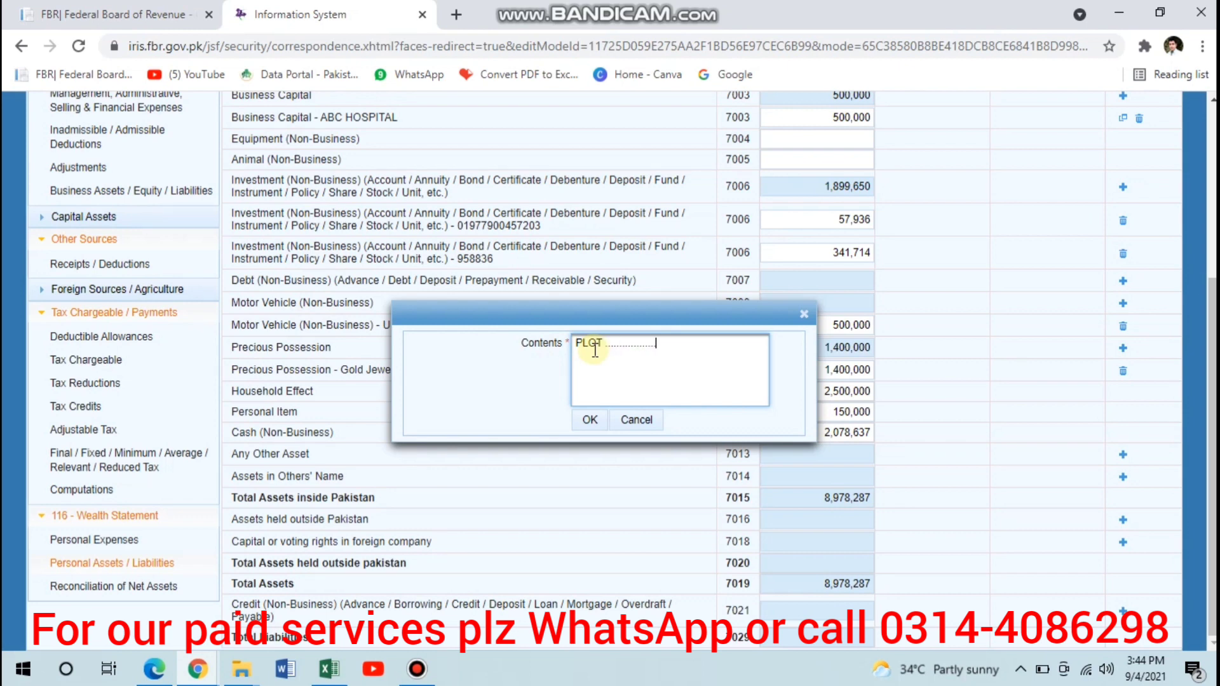
click(589, 418)
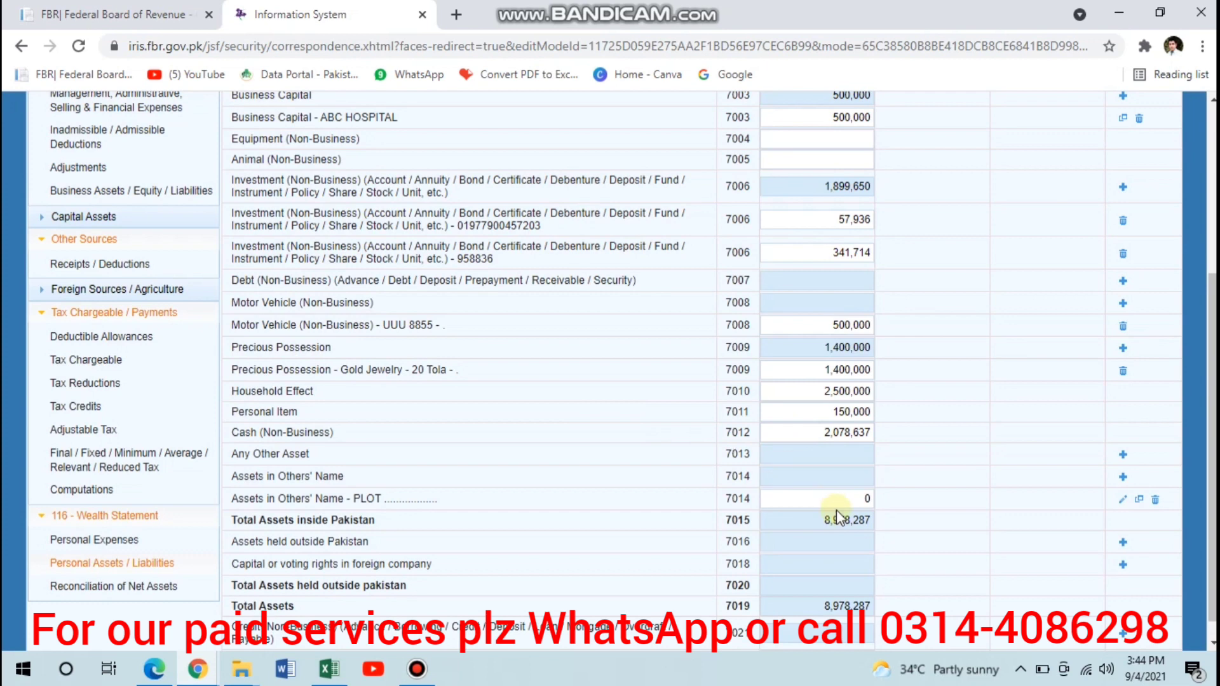
click(838, 498)
key(BackSpace)
text(200000)
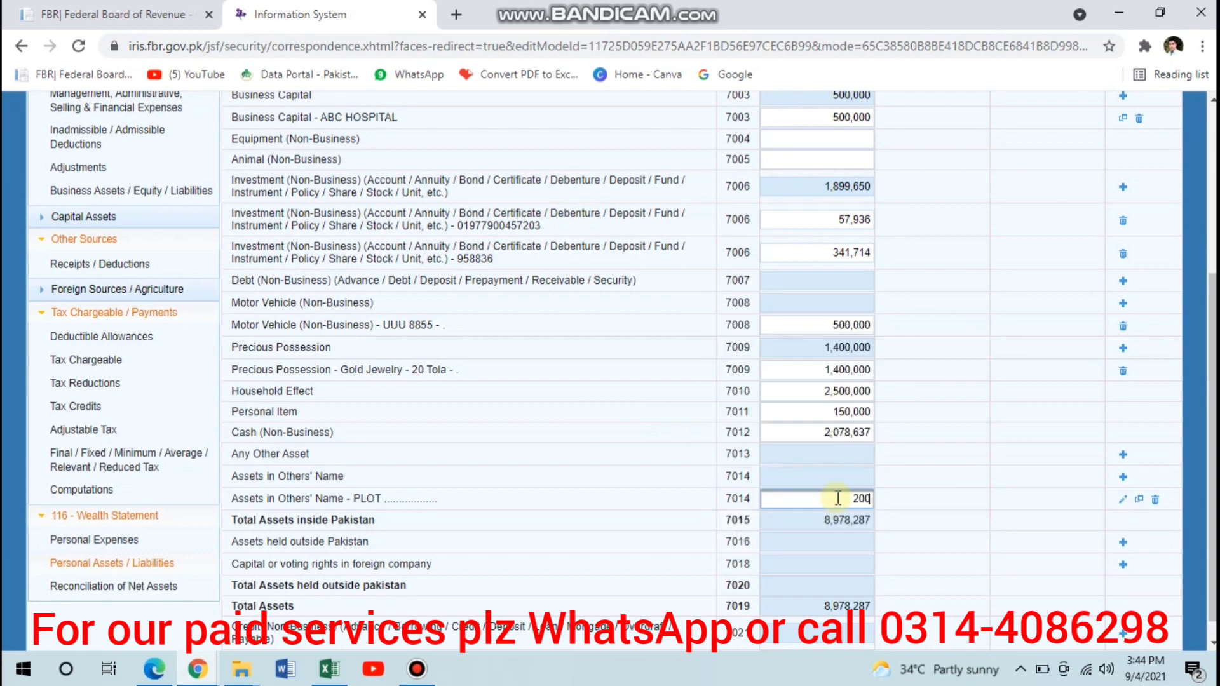
key(Tab)
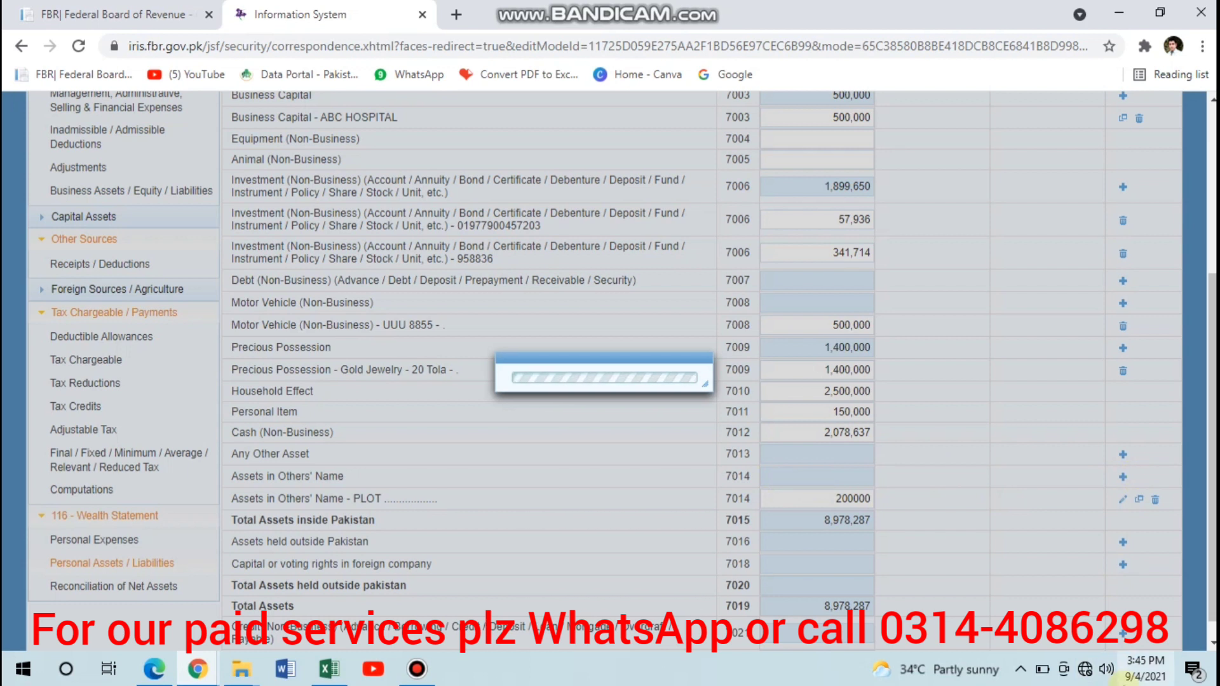
click(1088, 674)
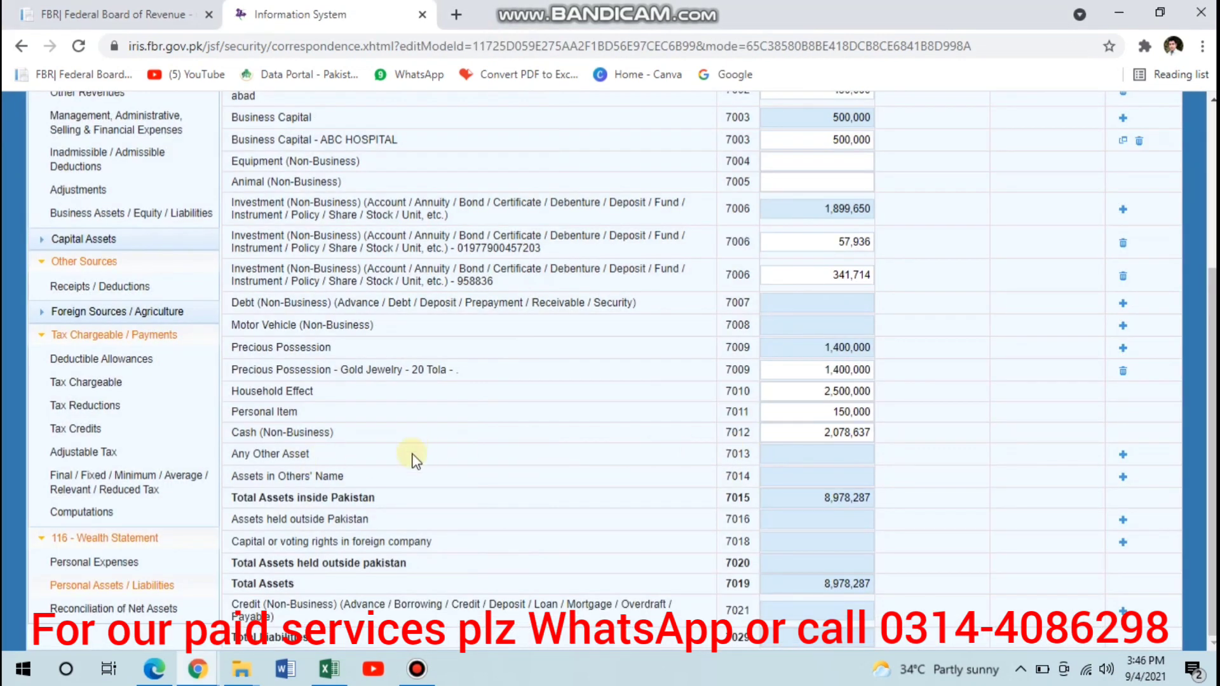
- Under Assets in Others' Name, add an entry described as a plot on wife name with an amount of 100,000
click(1122, 478)
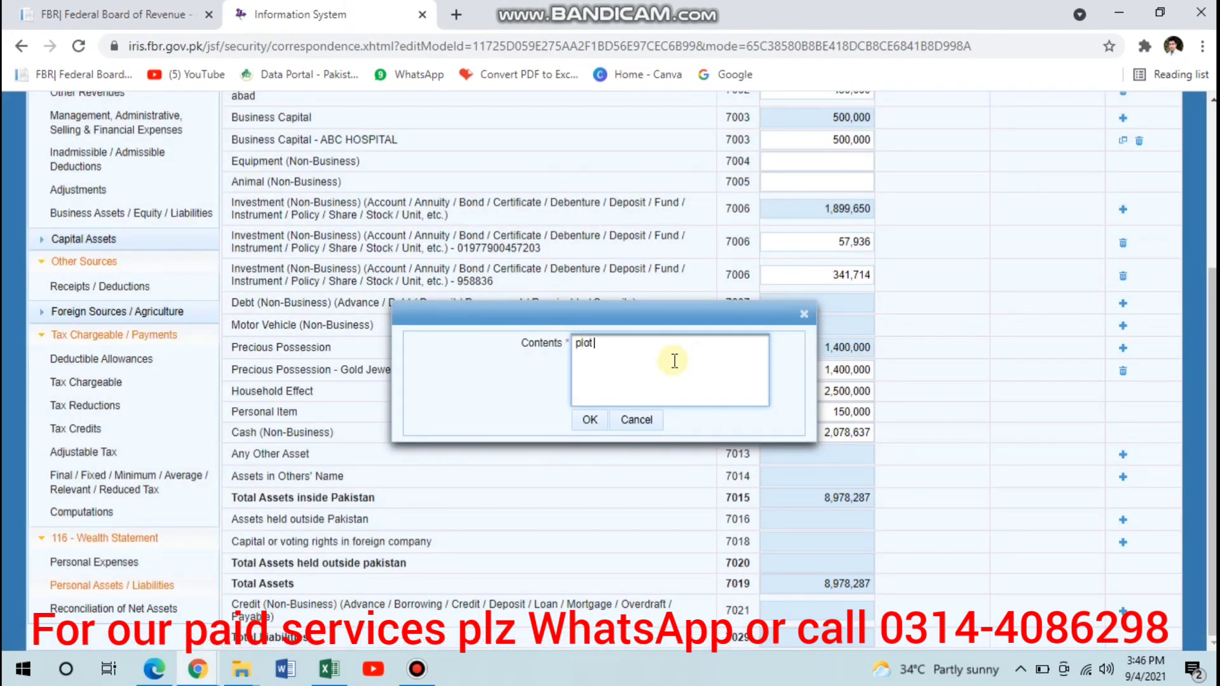
text(plot ..............)
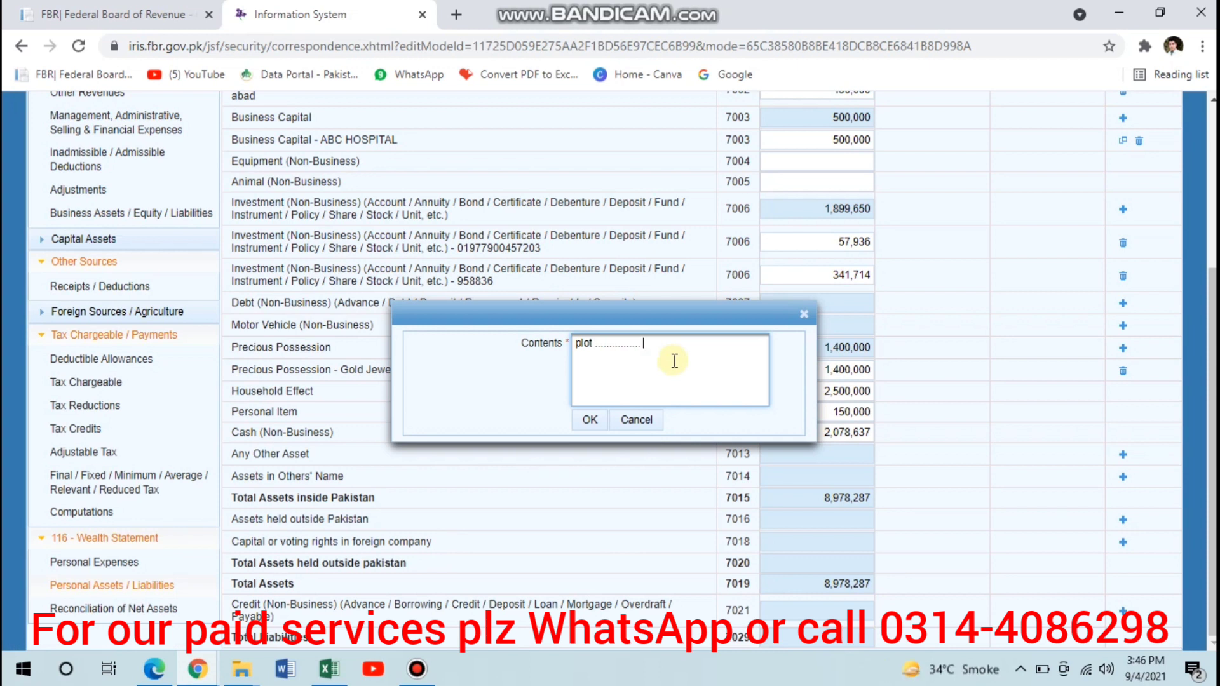
text( on wife name)
click(592, 421)
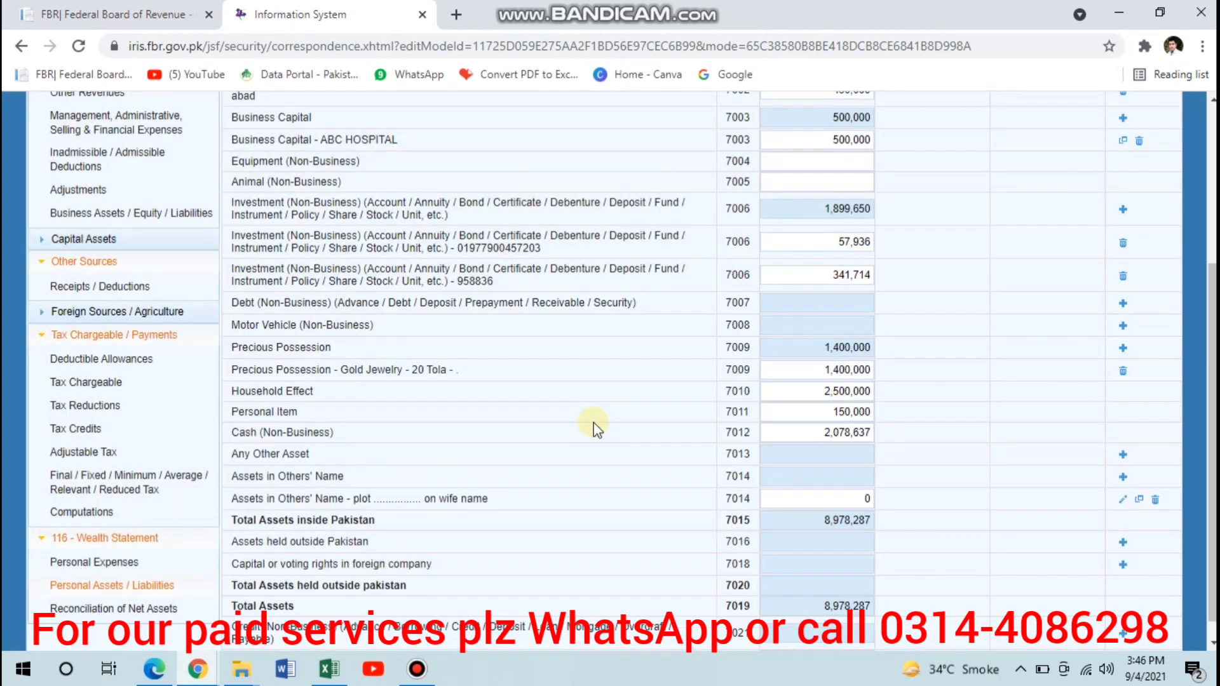
click(815, 496)
text(100000)
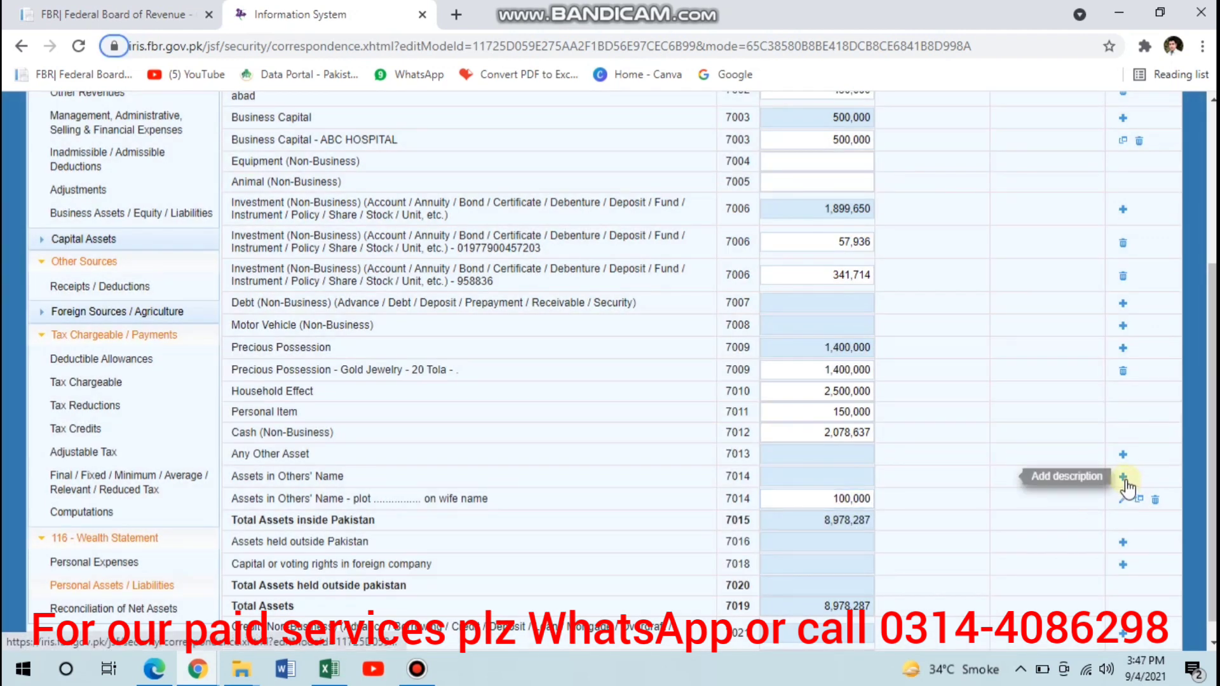
click(1124, 478)
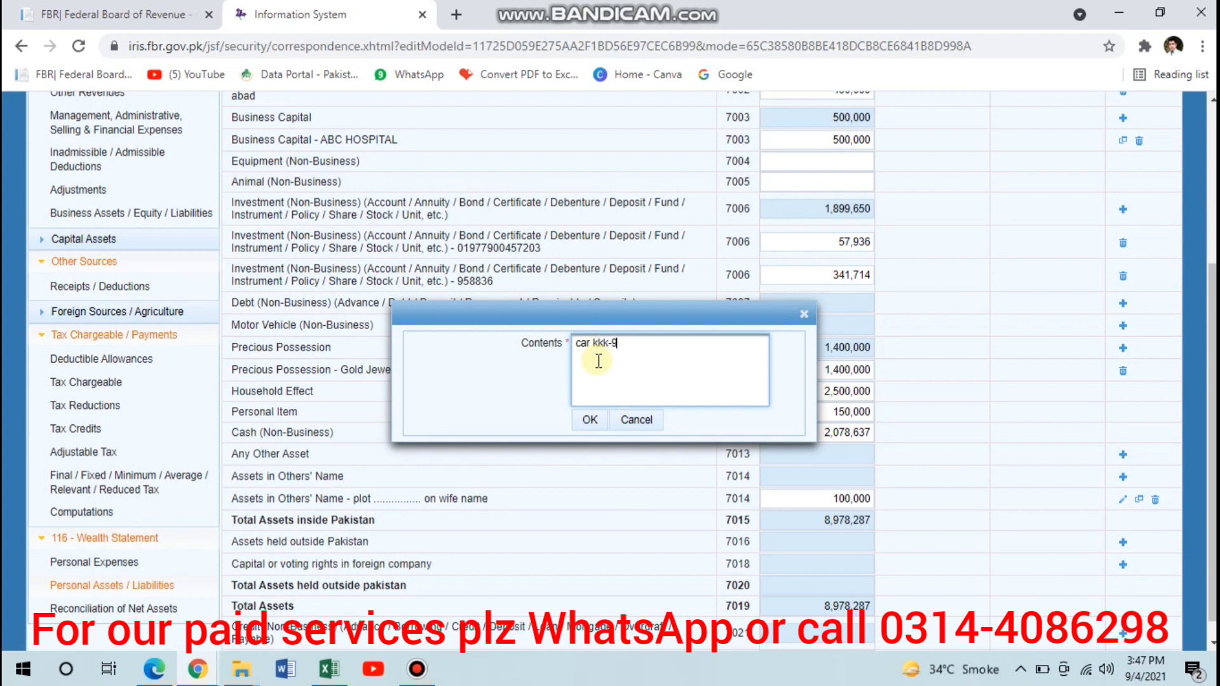
key(Tab)
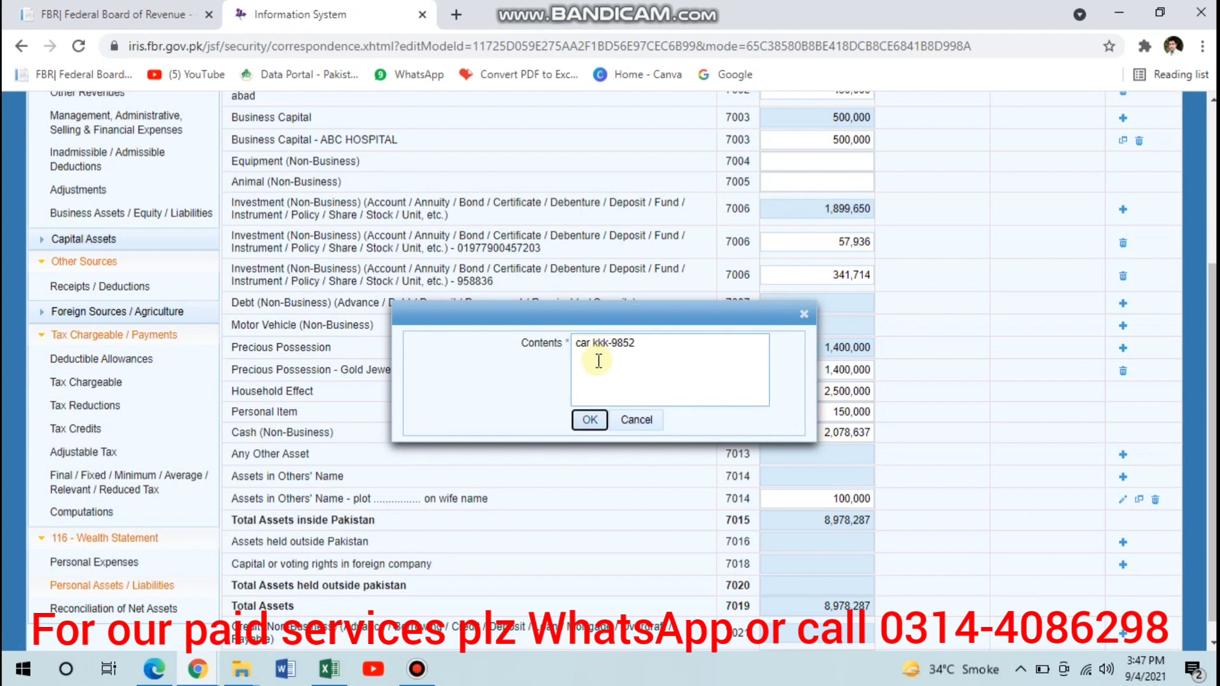
click(600, 362)
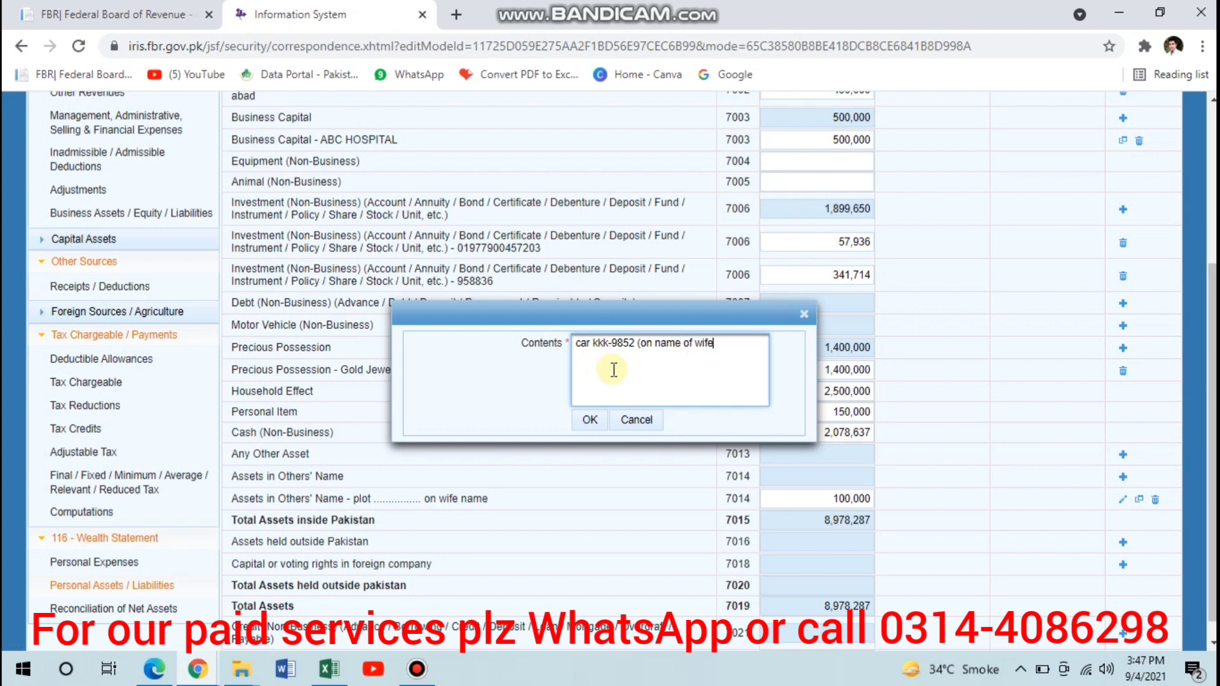
click(589, 421)
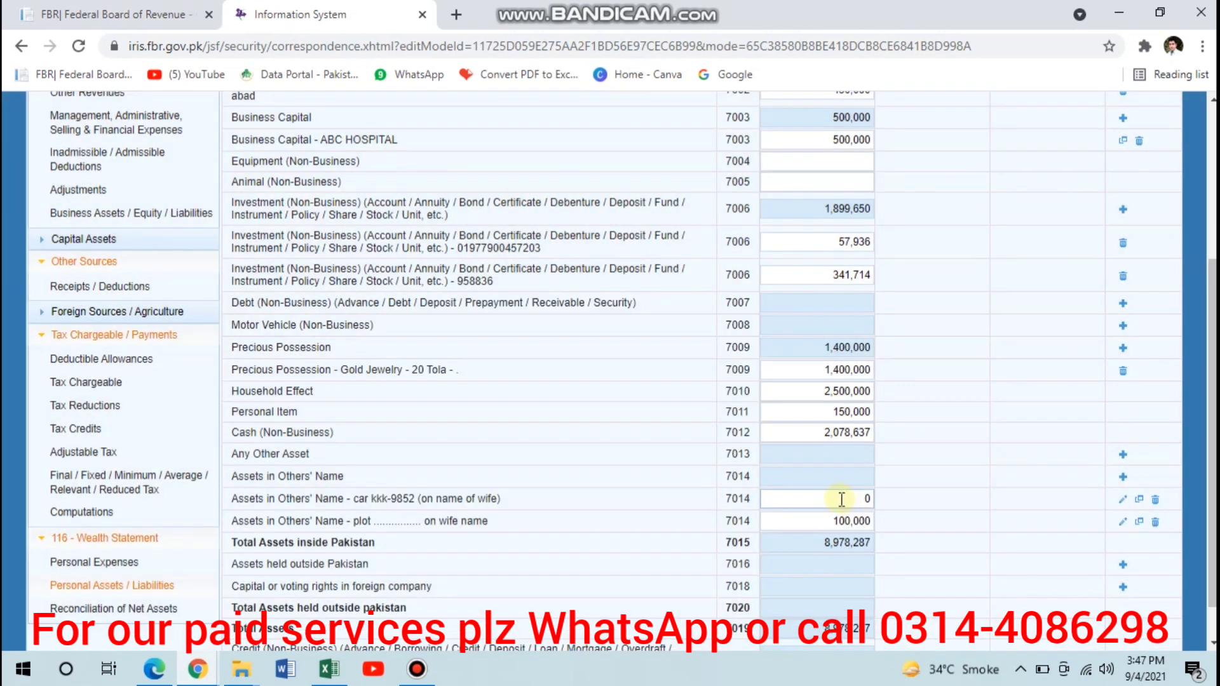
click(842, 499)
text(500000)
key(Tab)
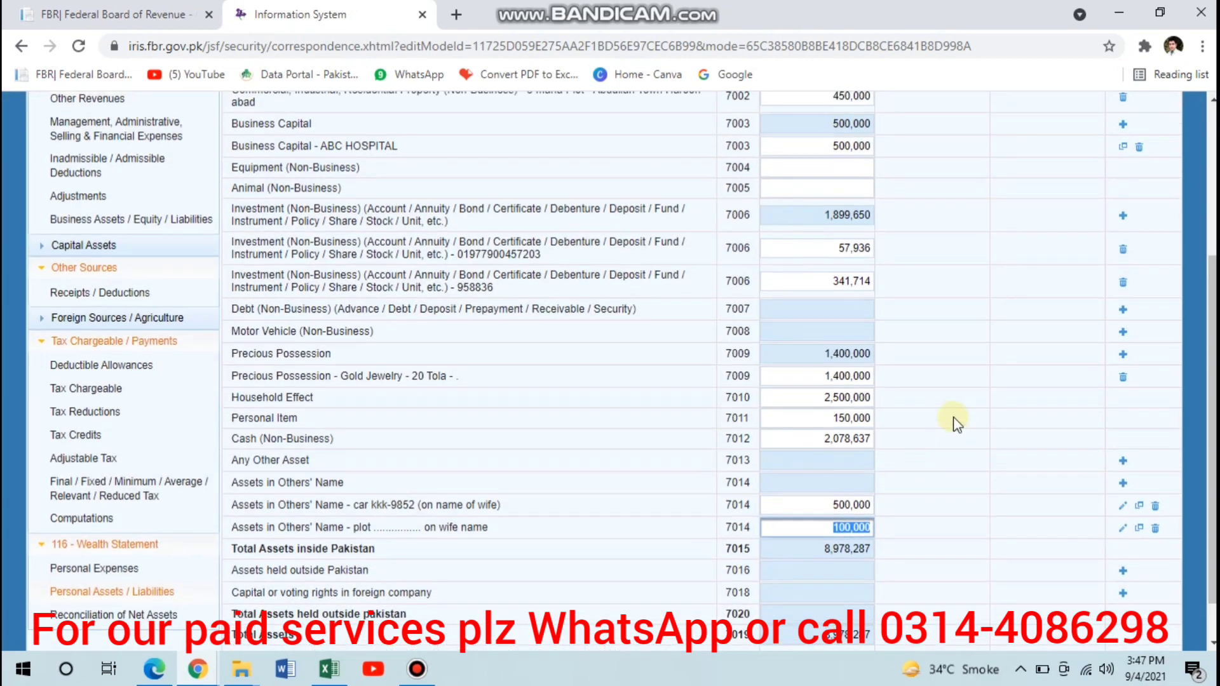
- Recalculate the personal assets and check the unreconciled amount in Reconciliation of Net Assets
scroll(991, 336, up, 4)
click(1021, 244)
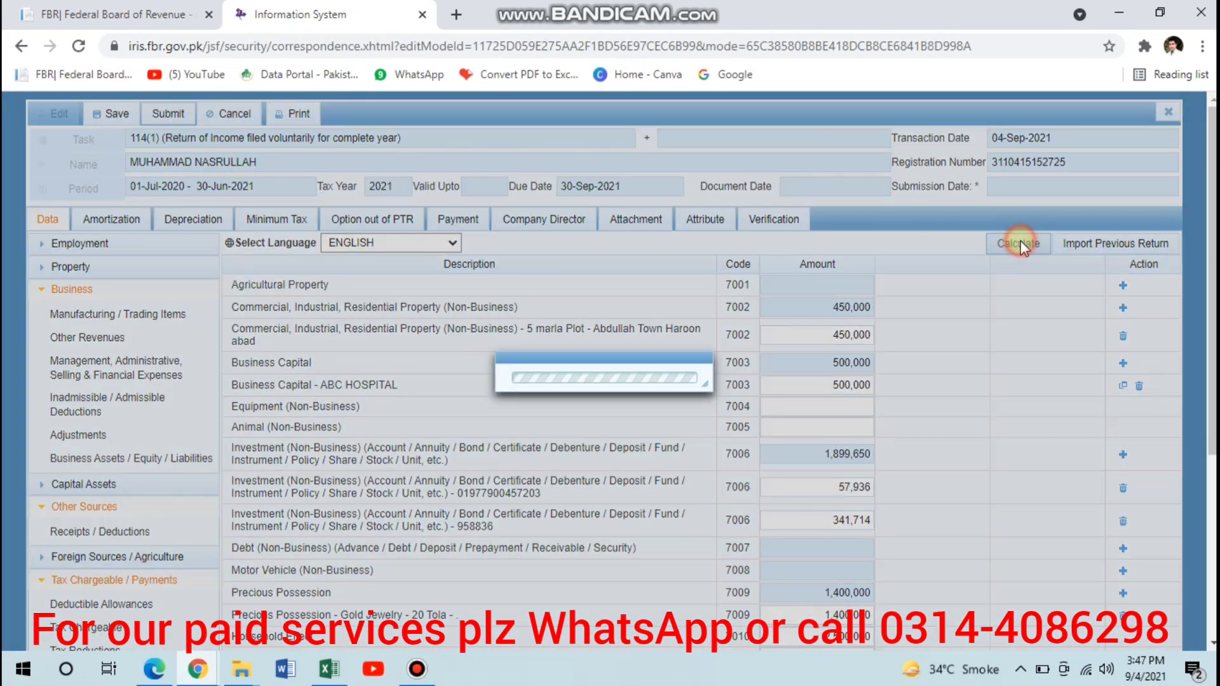
click(1022, 248)
scroll(1024, 248, down, 1)
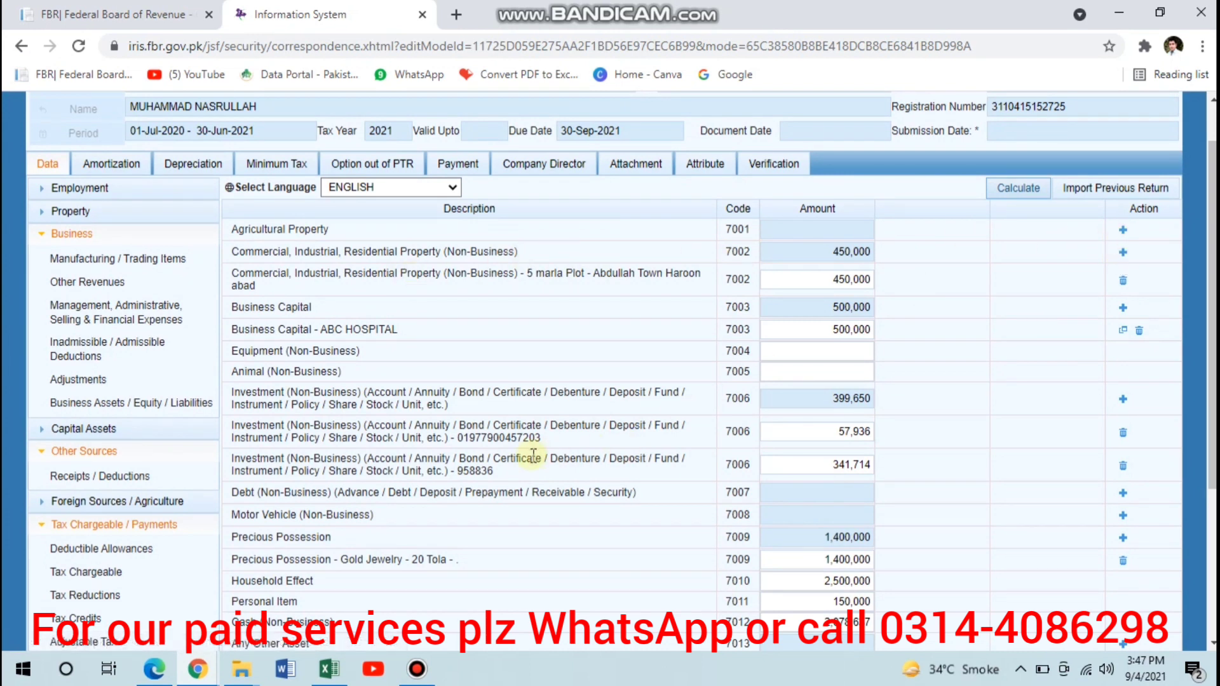
scroll(534, 454, down, 3)
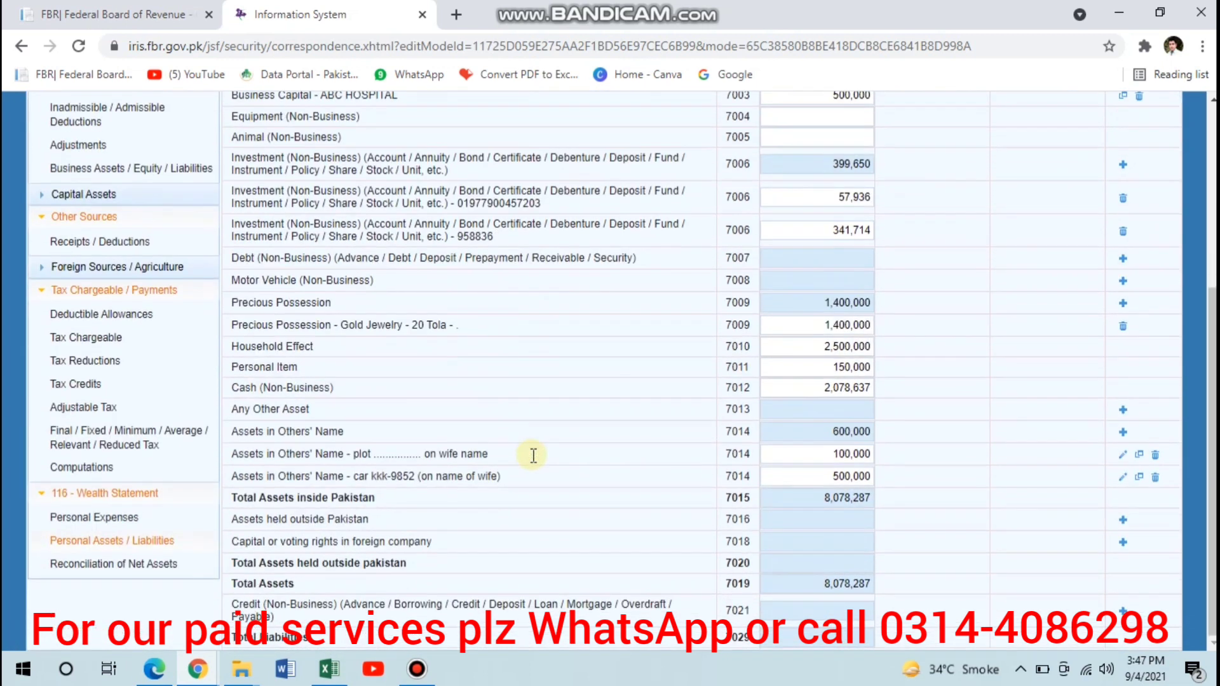
click(113, 564)
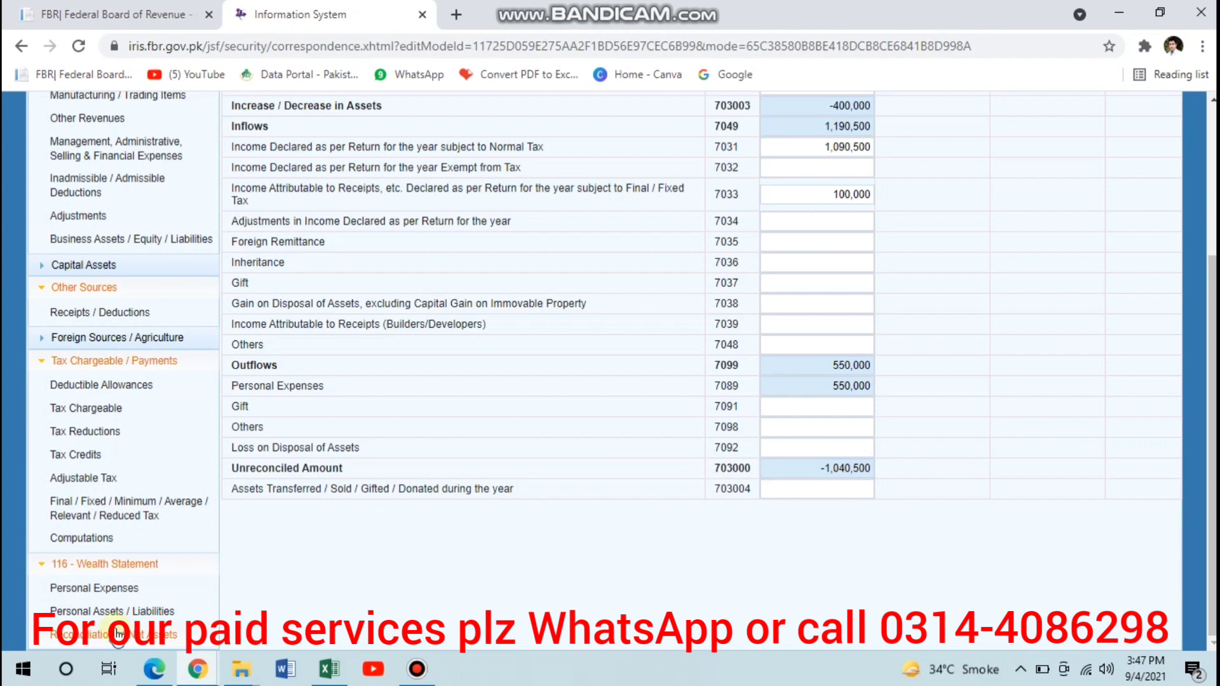
- In Personal Assets / Liabilities, set the first individual Investment (Non-Business) account entry to 850,000 and recalculate
click(112, 611)
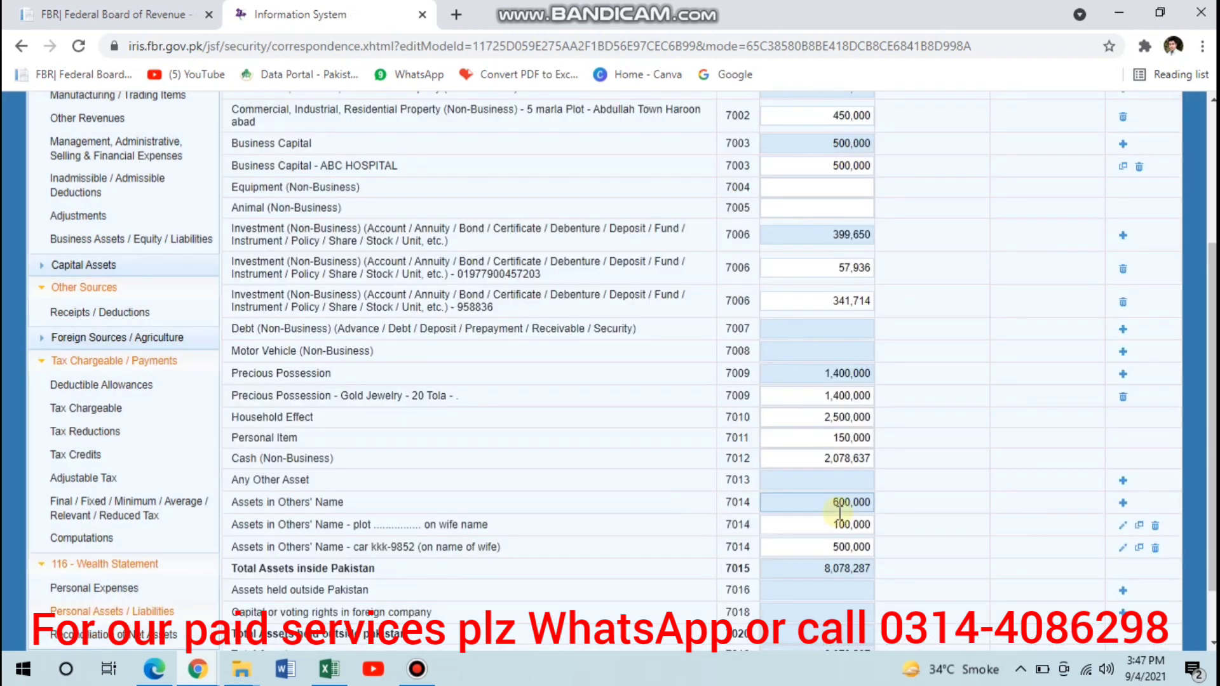
click(809, 464)
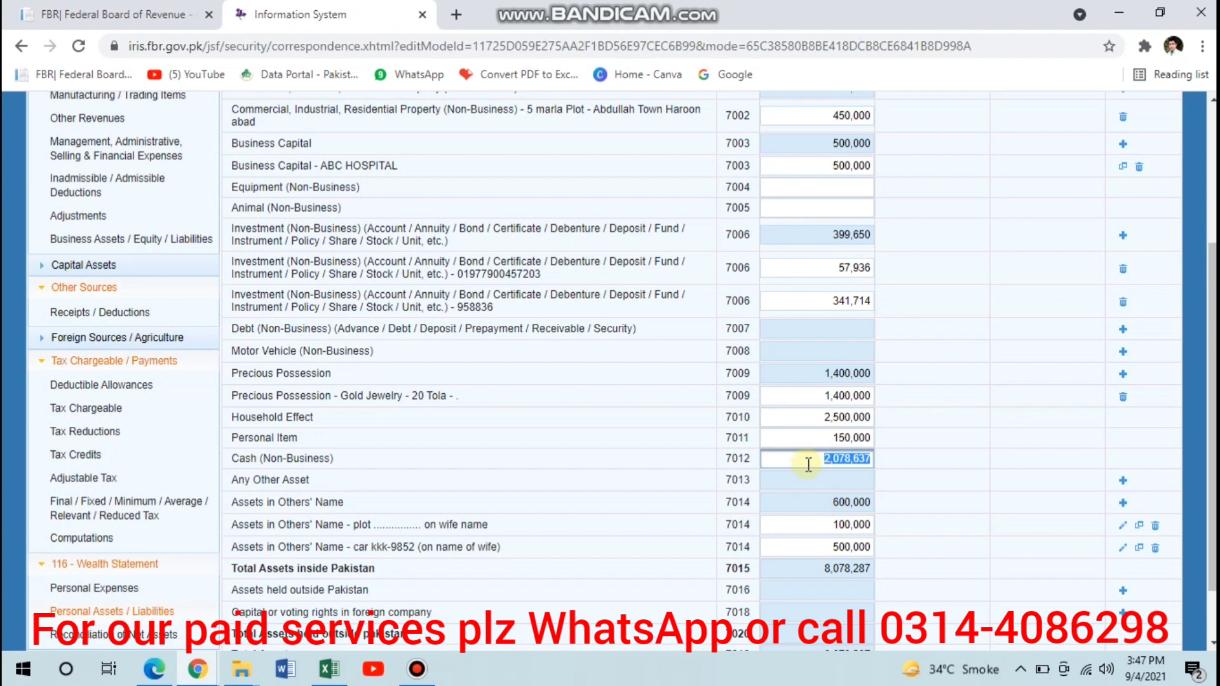
click(814, 272)
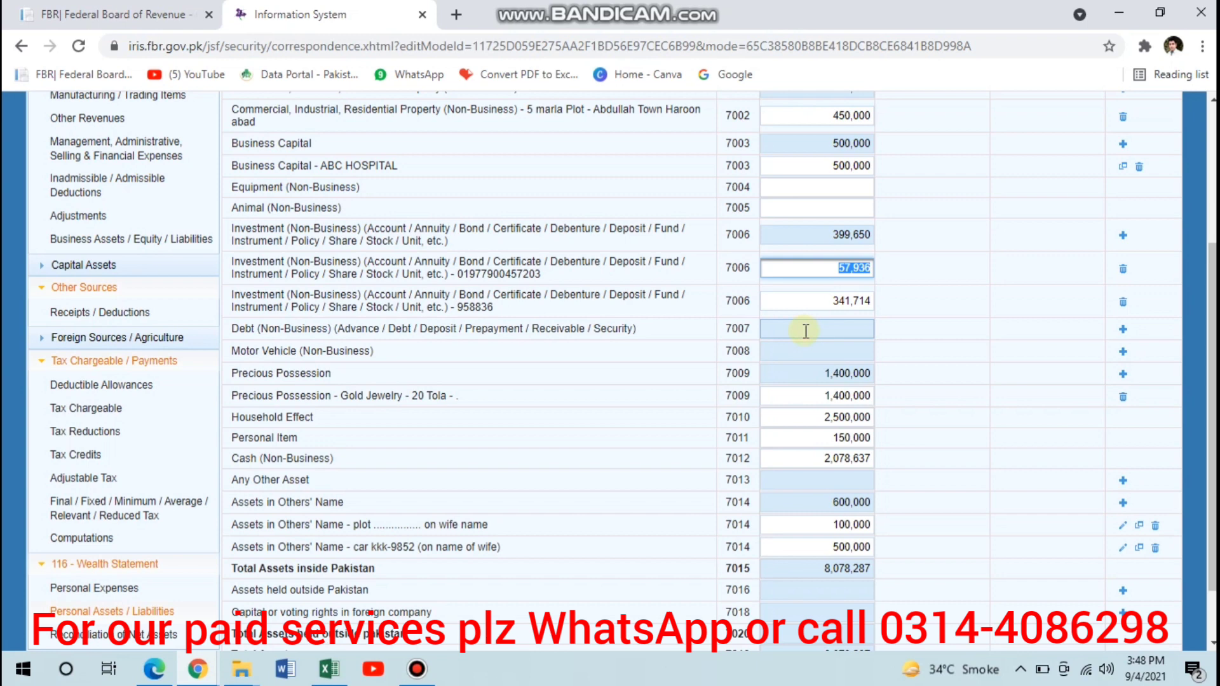
text(850000)
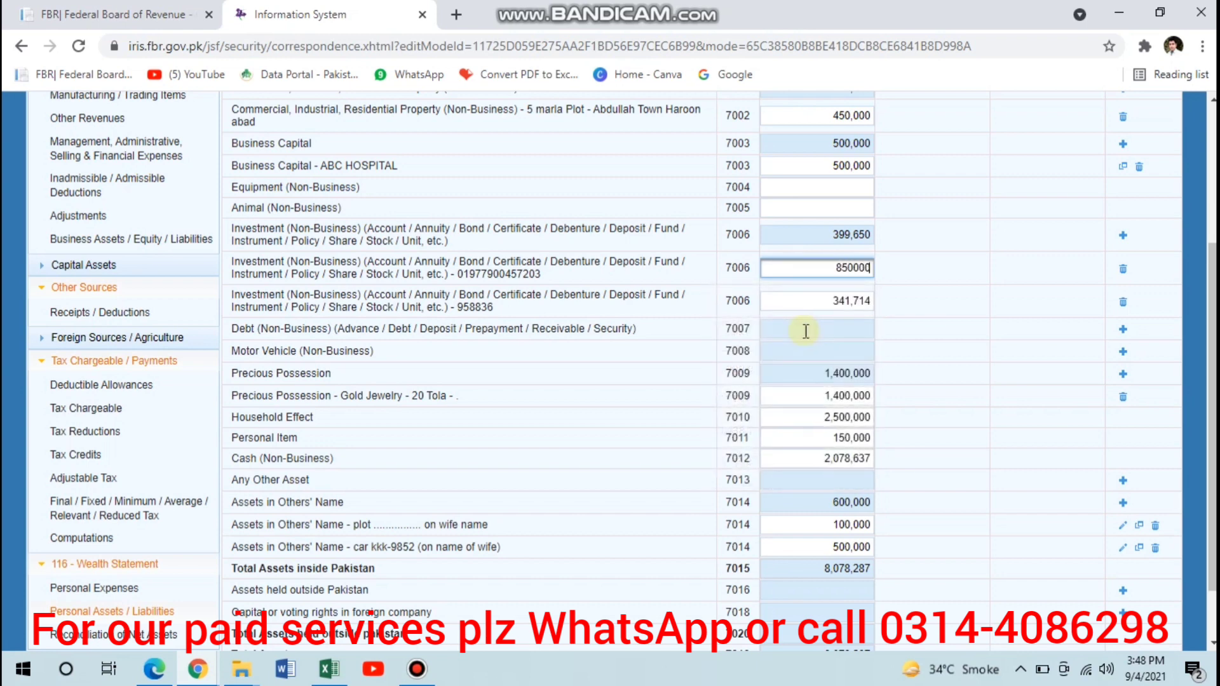
key(Tab)
scroll(806, 332, up, 3)
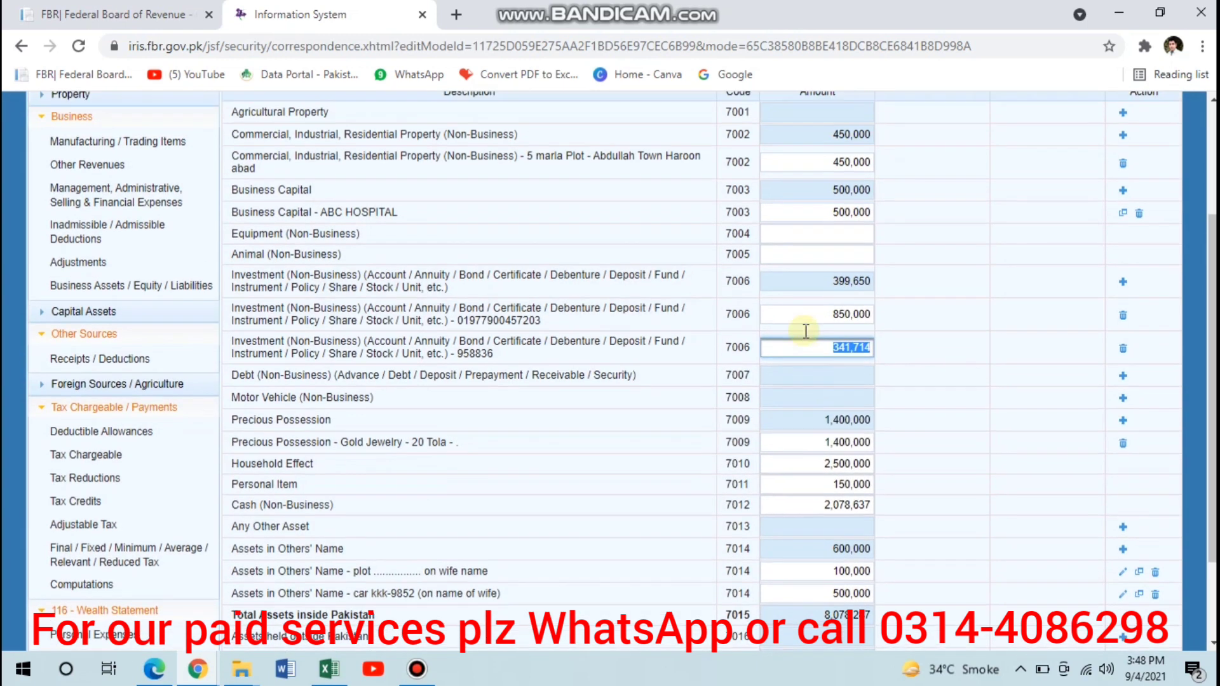
click(1004, 224)
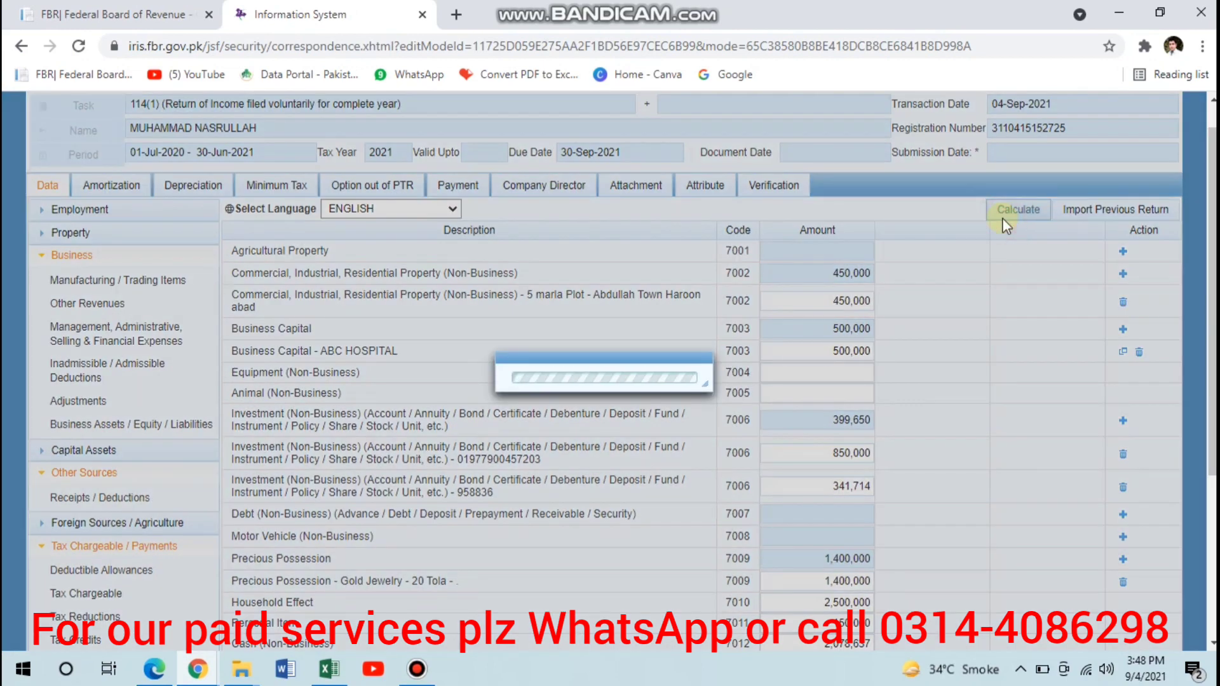
- Clear the Cash (Non-Business) amount and recalculate the wealth statement
scroll(925, 411, down, 1)
scroll(925, 410, down, 3)
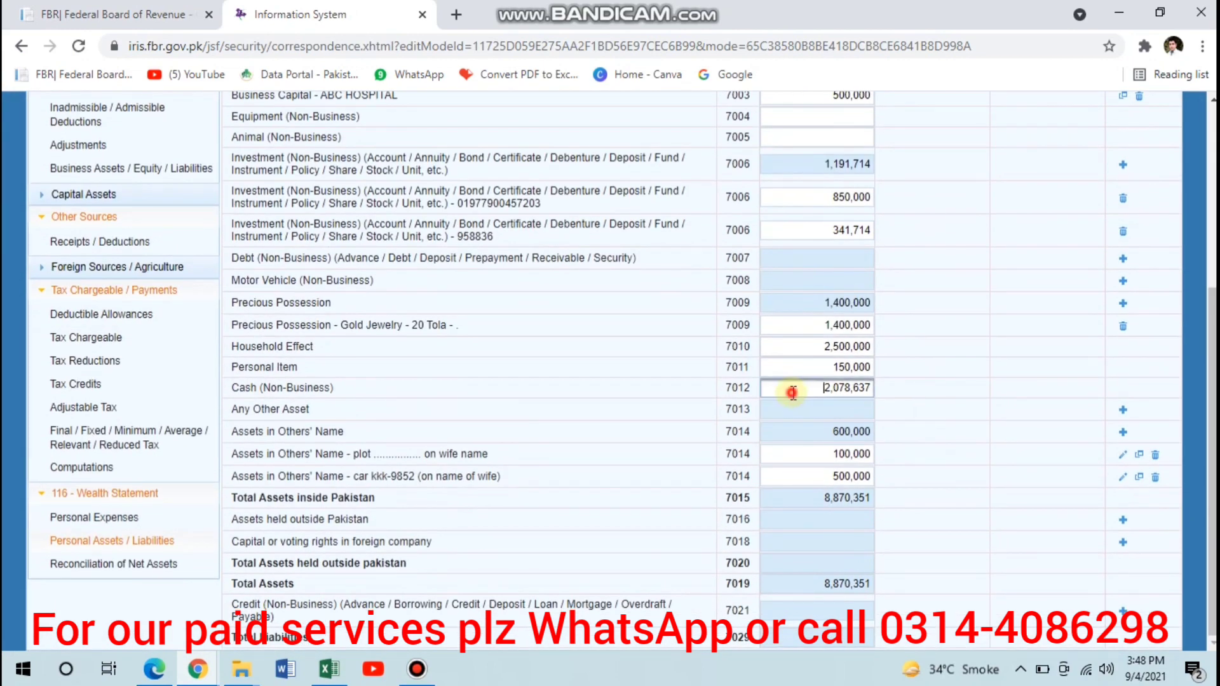
double_click(793, 392)
key(BackSpace)
click(994, 357)
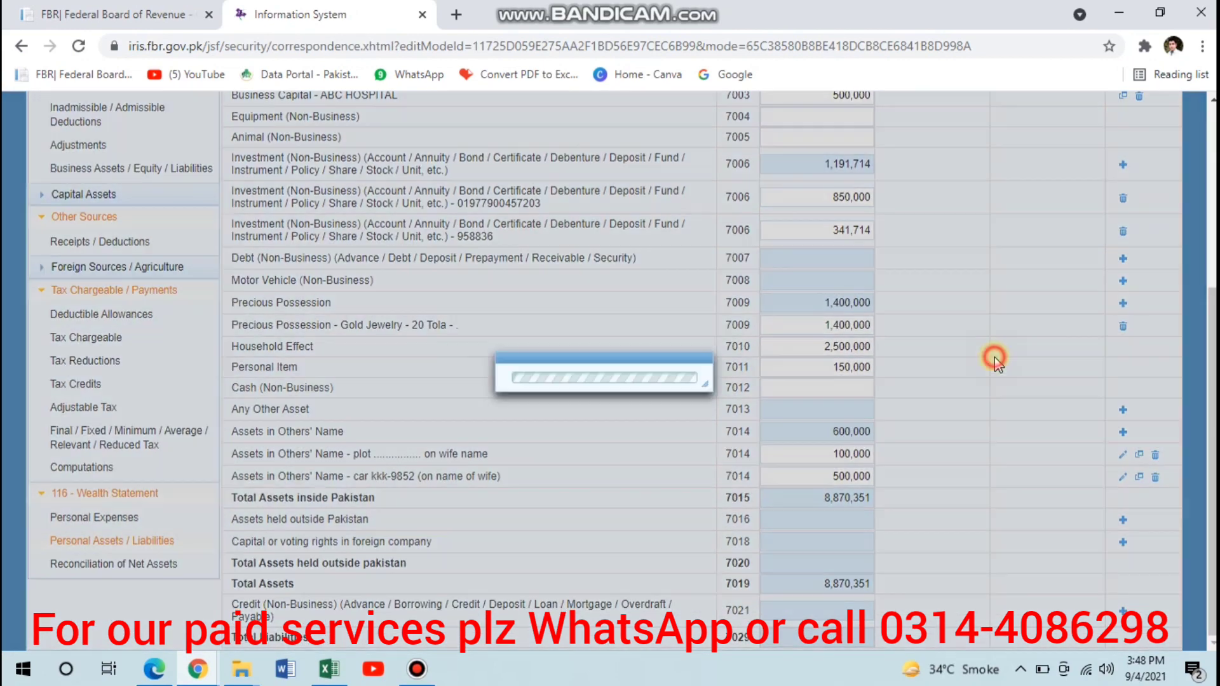
scroll(995, 354, up, 4)
click(1003, 248)
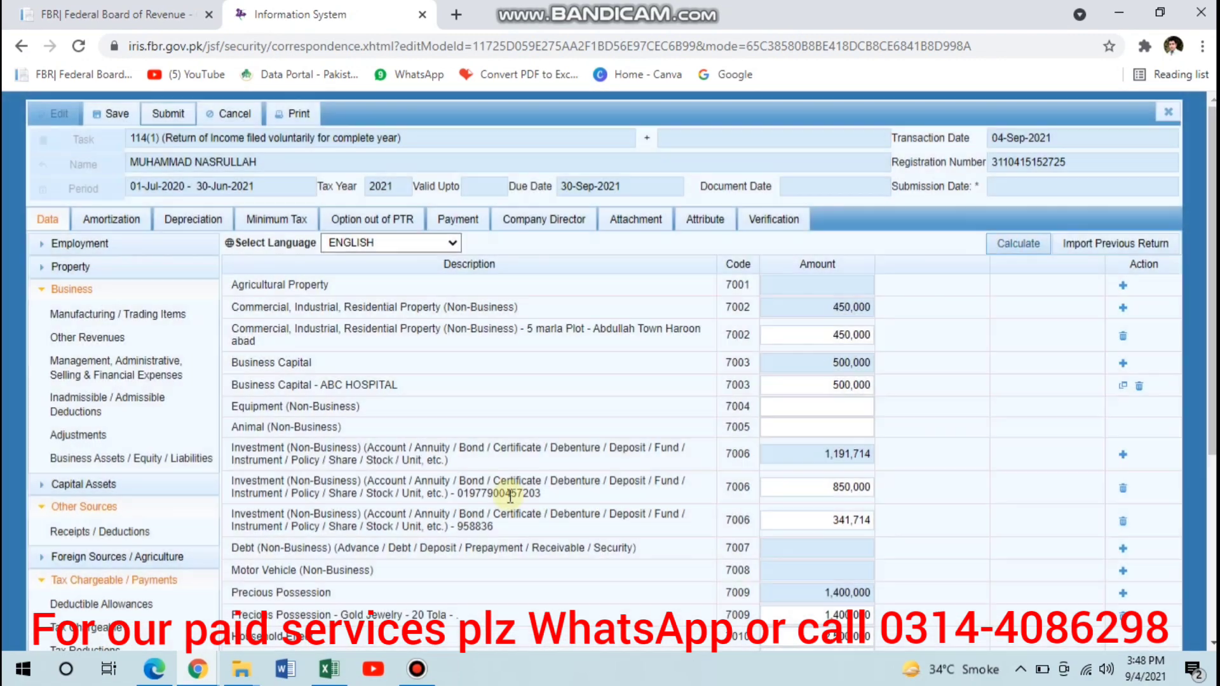
- Open Reconciliation of Net Assets and copy the Unreconciled Amount
scroll(507, 493, down, 5)
click(89, 565)
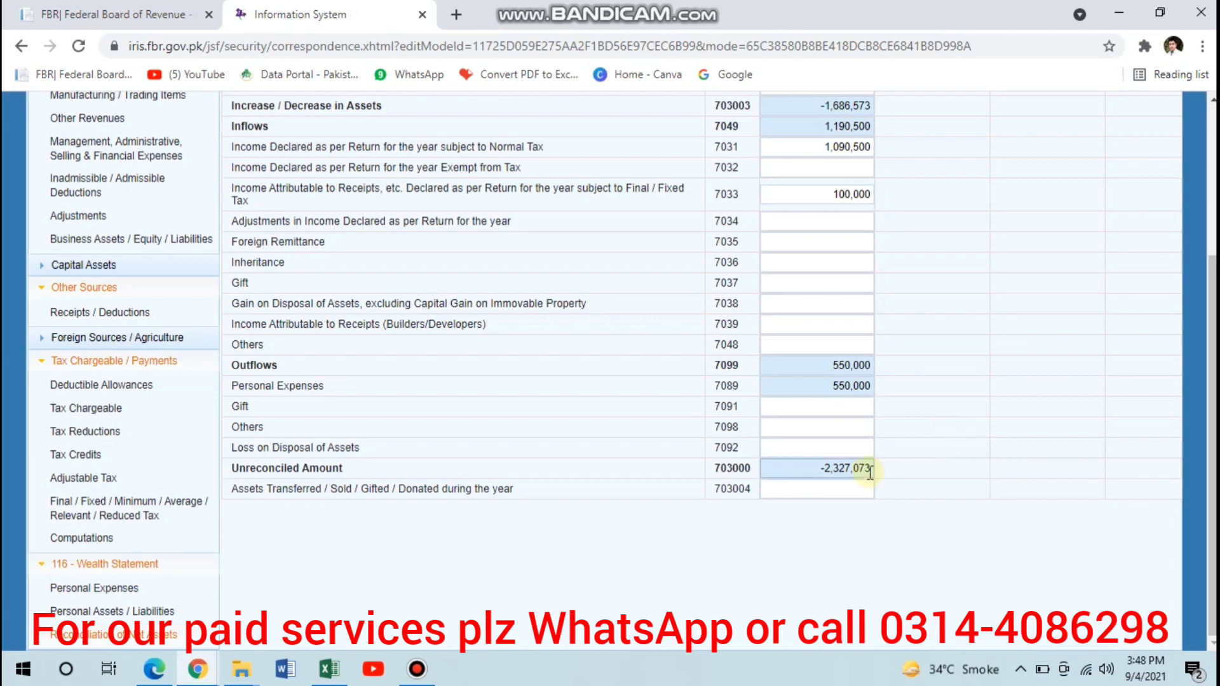
double_click(862, 468)
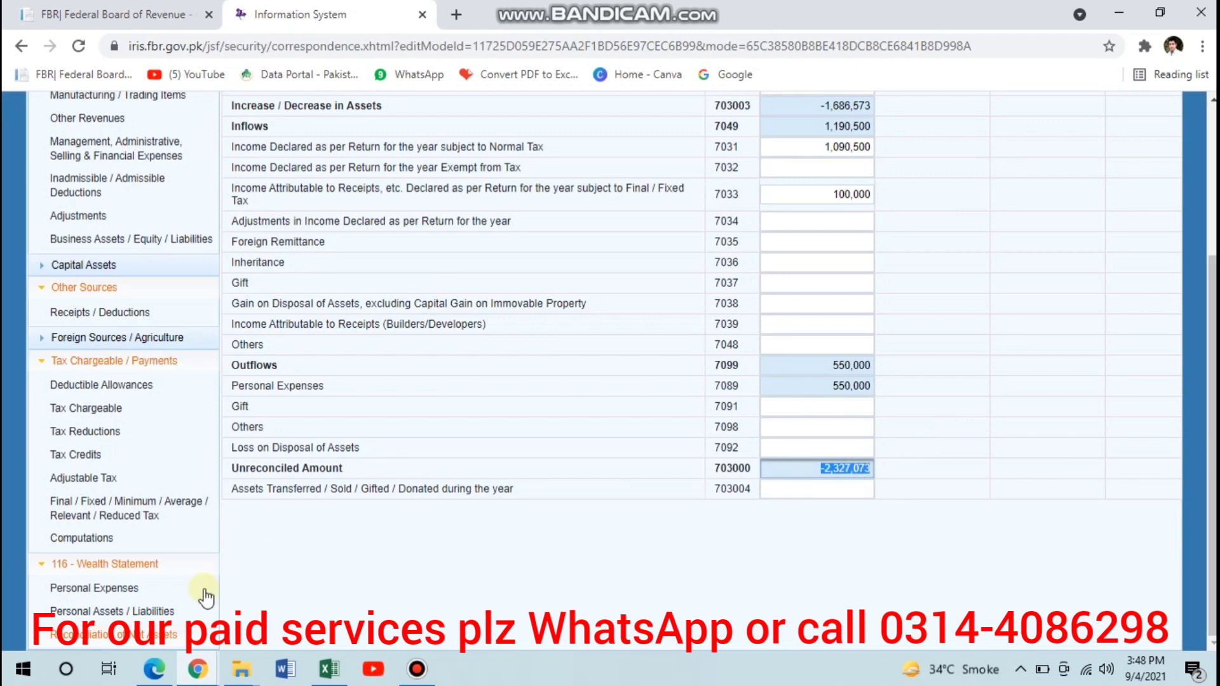
- Enter the copied difference, 2,327,073, as Cash (Non-Business) in Personal Assets / Liabilities and recalculate
click(173, 607)
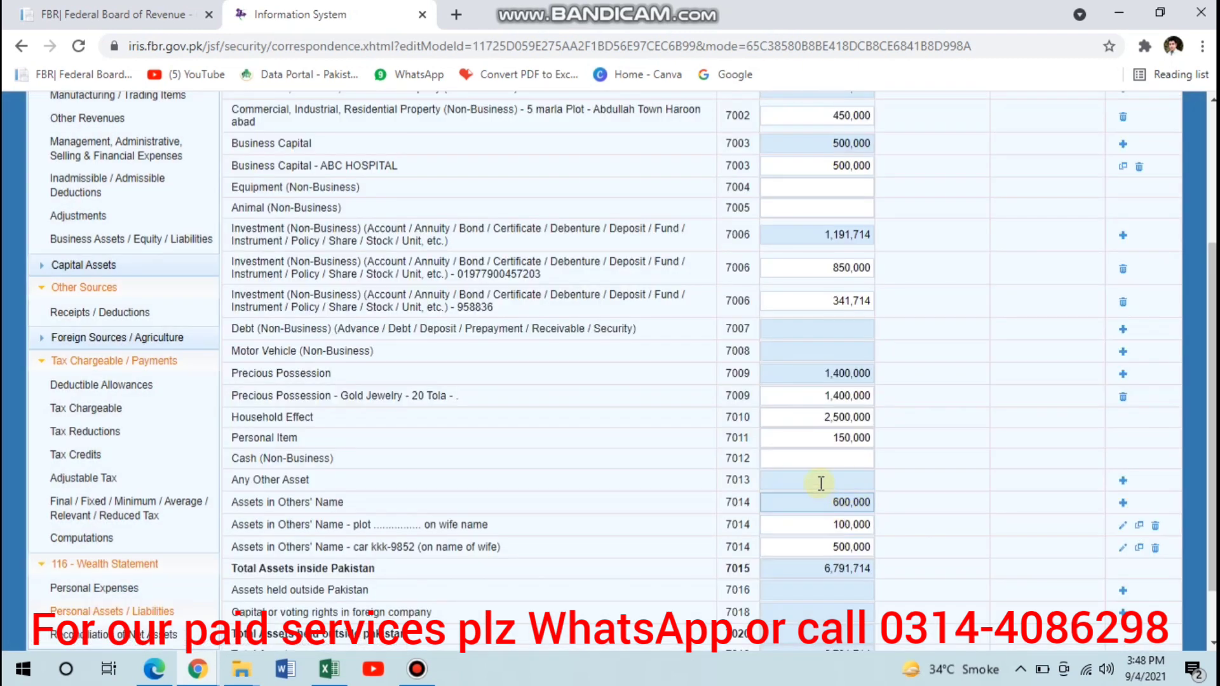
click(803, 460)
text(-2,327,073)
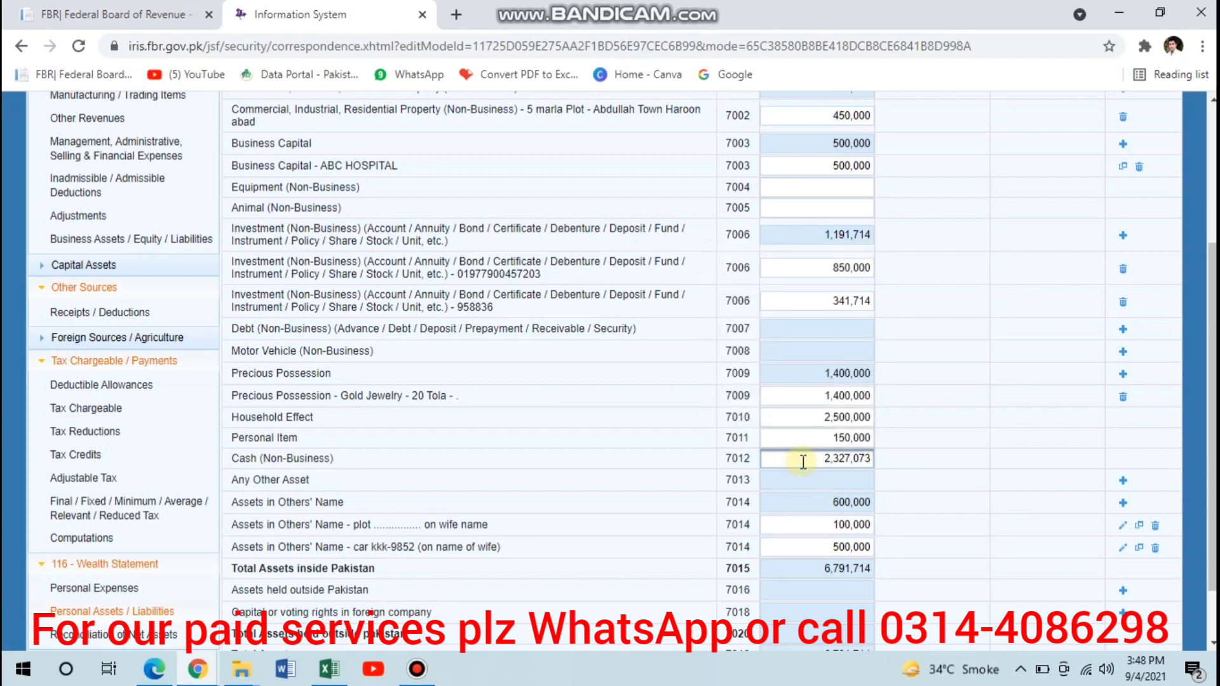
click(948, 362)
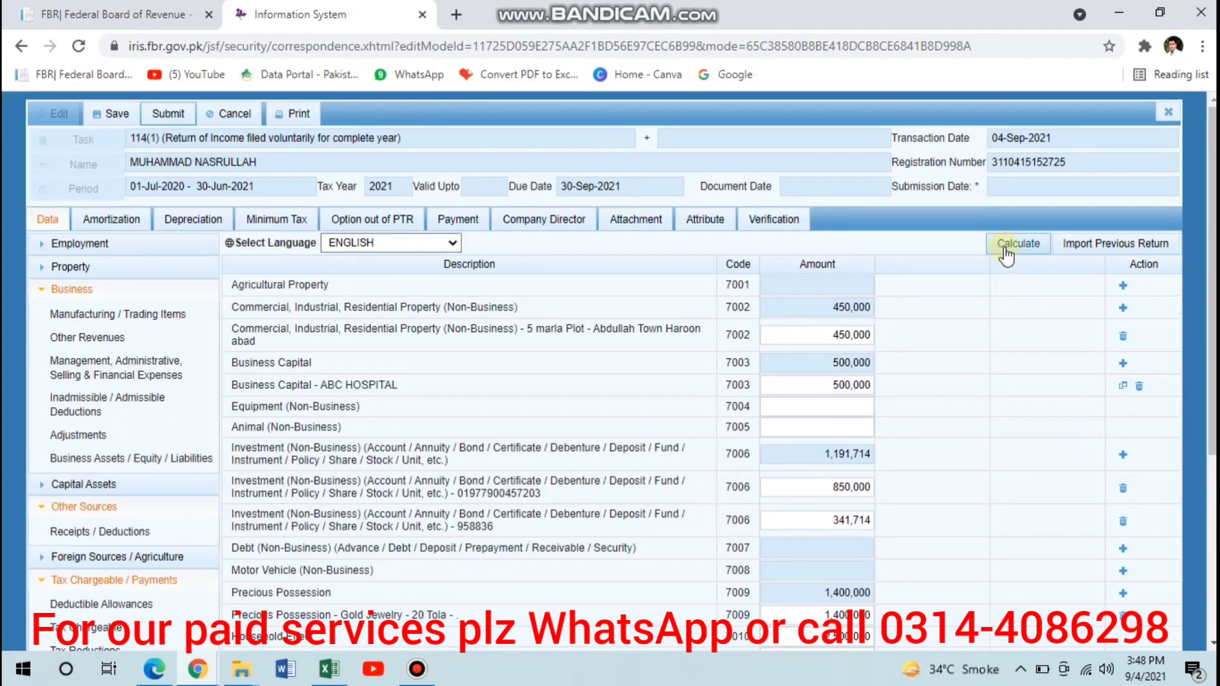
click(1006, 249)
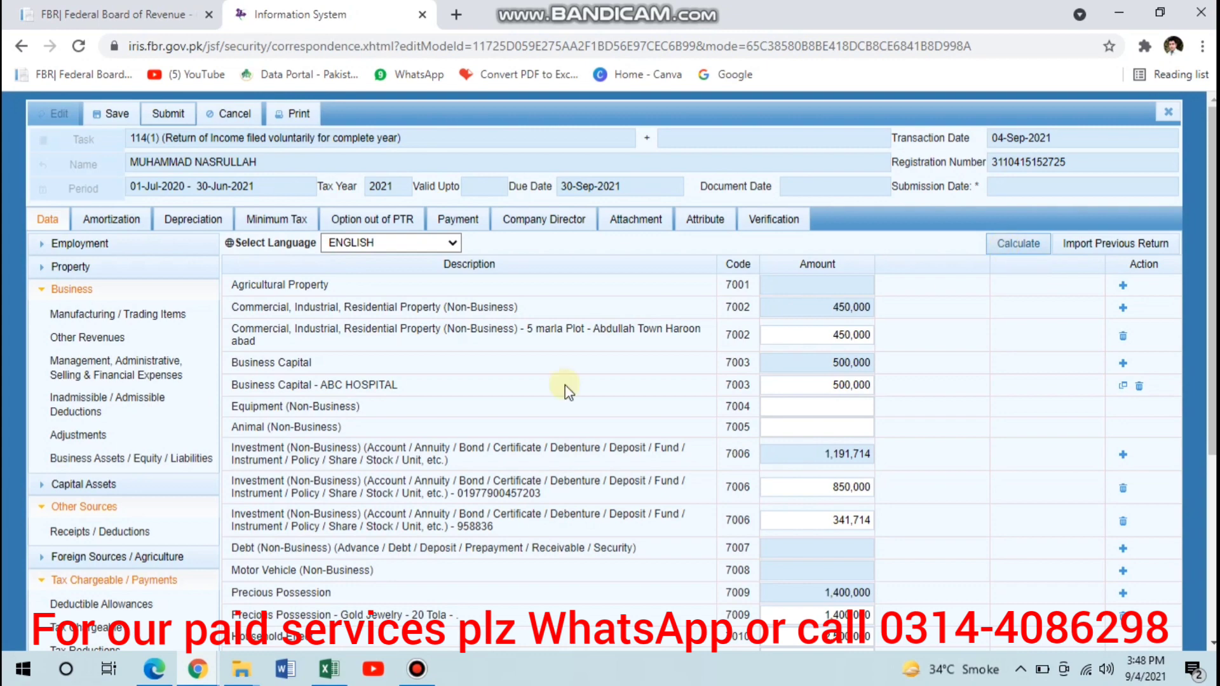
- Review Reconciliation of Net Assets to check the unreconciled amount and the current and previous year's net assets
scroll(451, 403, down, 5)
click(125, 576)
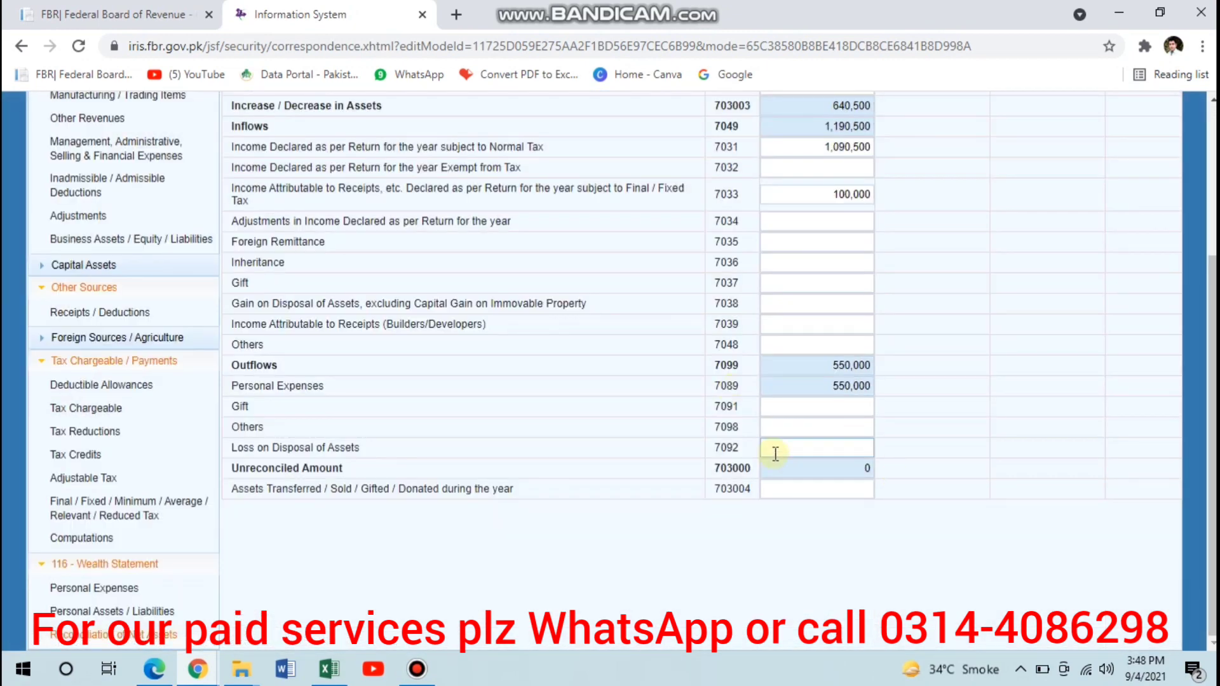
scroll(681, 378, up, 3)
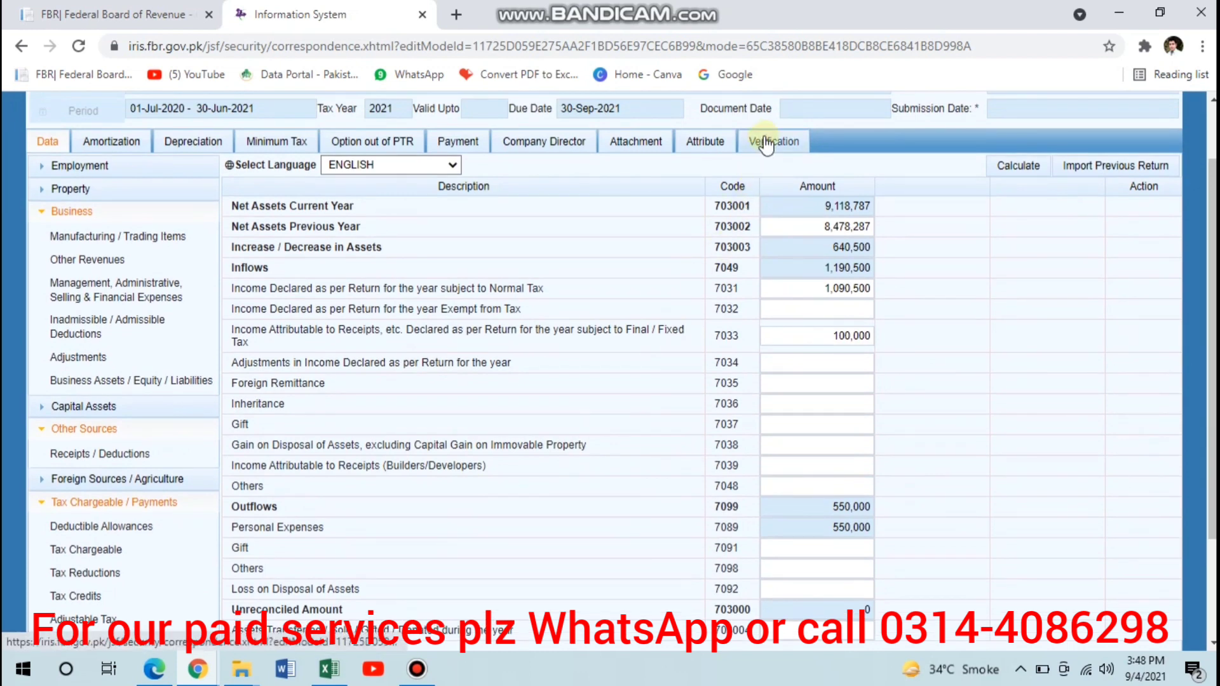
- Search the Business Sector-1 attribute values for "serv" and choose "Retailer - Medical Services/ Doctors/ Hakeems/ Homeopathic Doctors/ Clinics/ Labs/ Hospitals/ Nursing Homes"
click(707, 145)
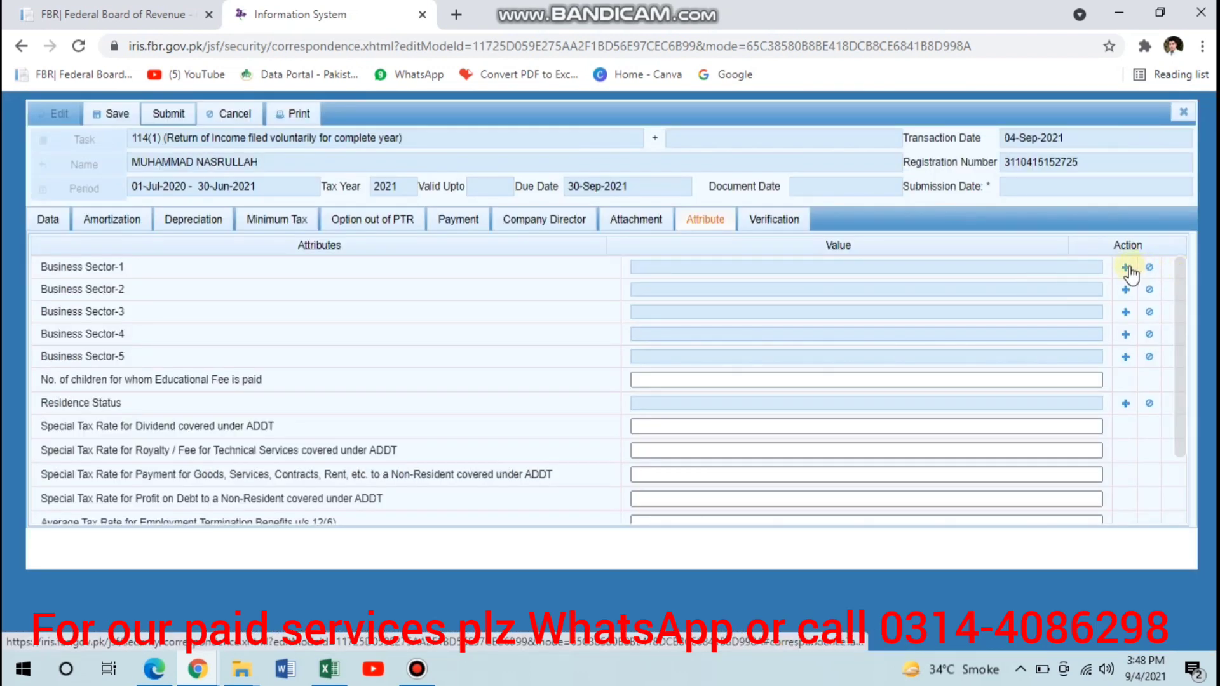
click(1126, 268)
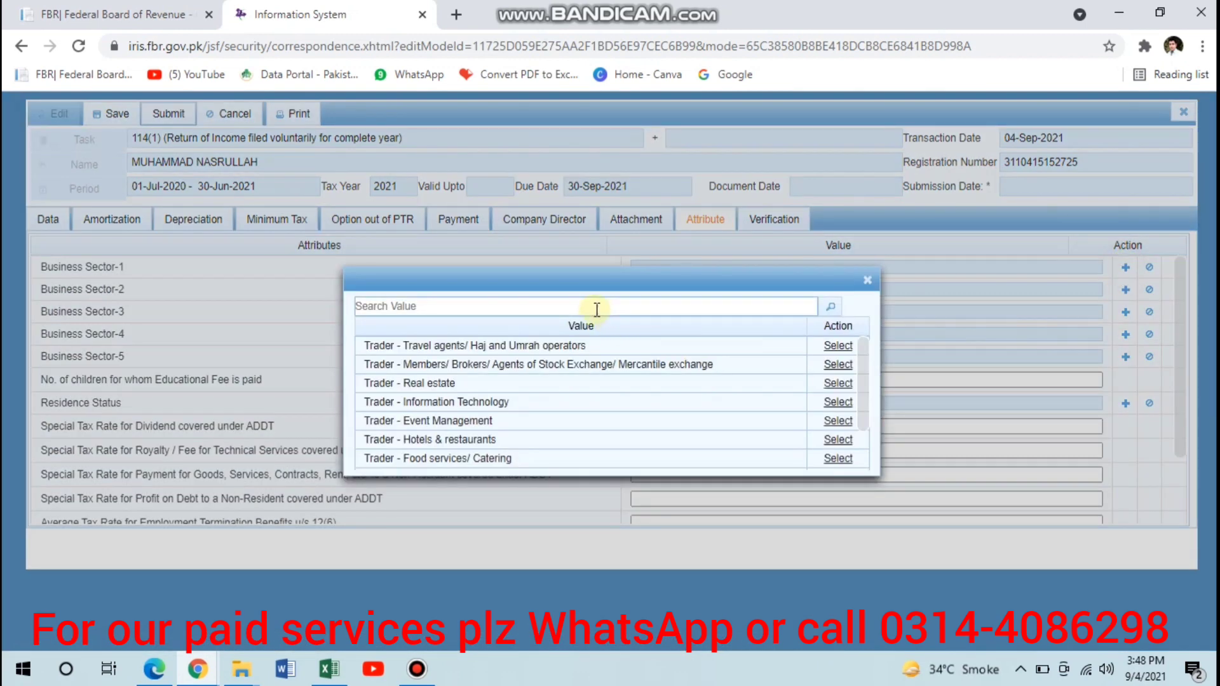
click(598, 308)
text(sev)
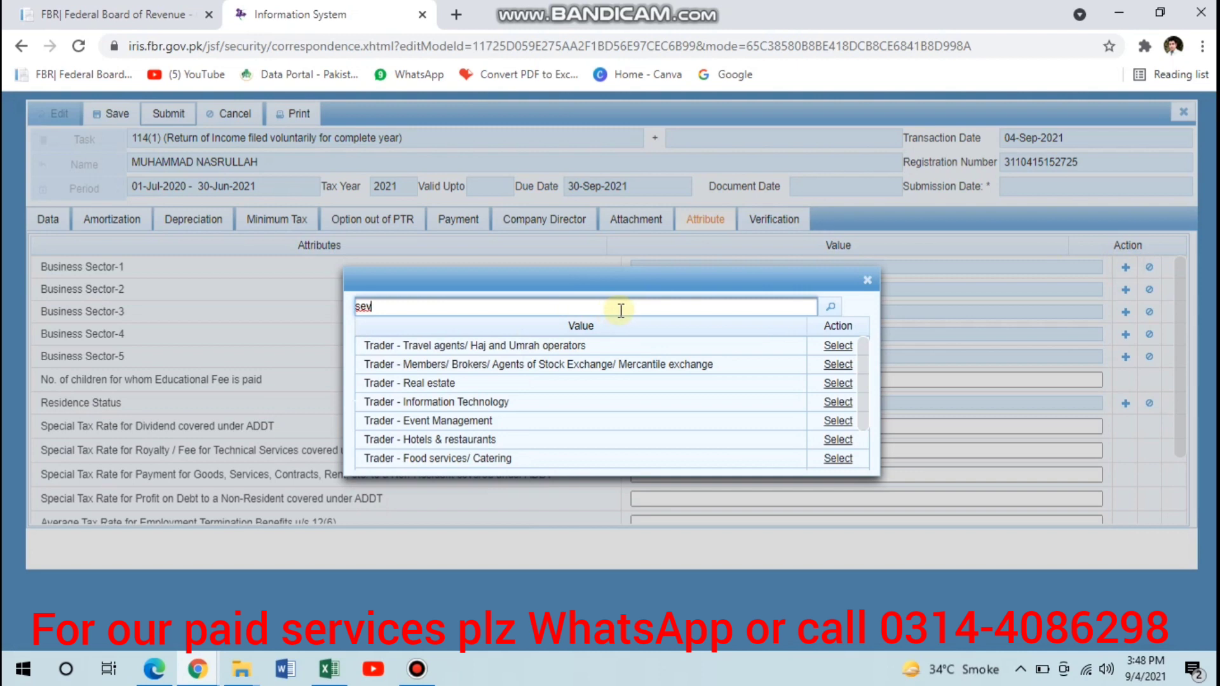
key(BackSpace)
text(r)
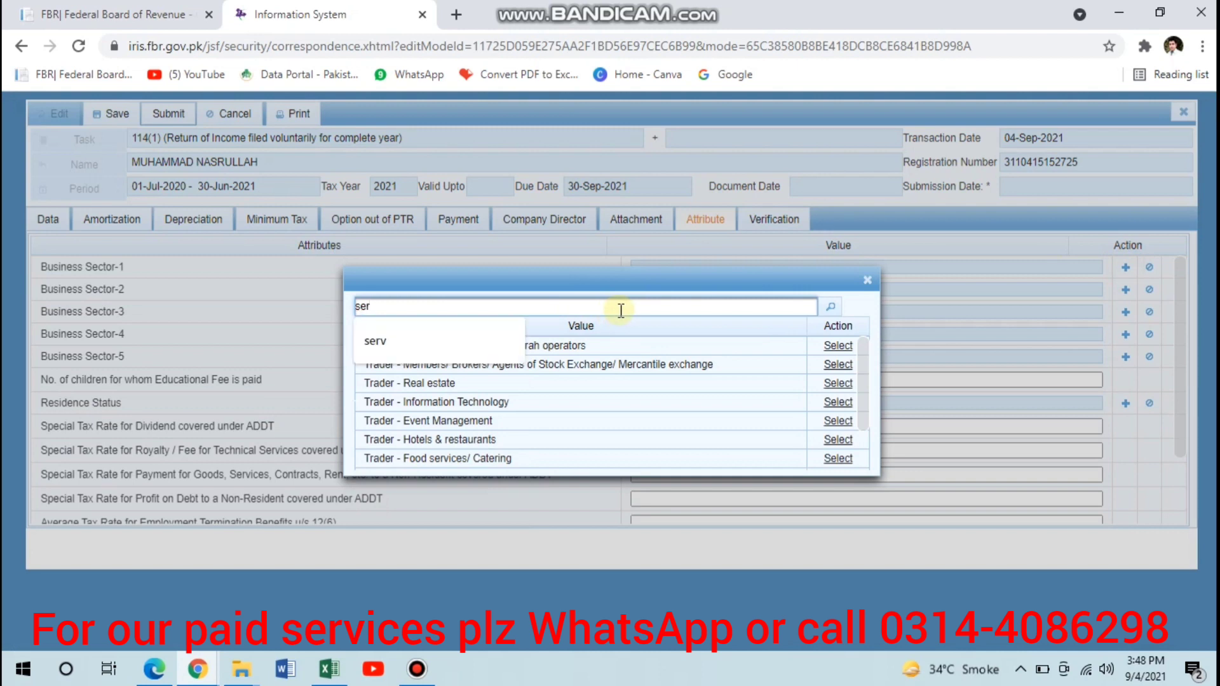
click(444, 344)
click(829, 309)
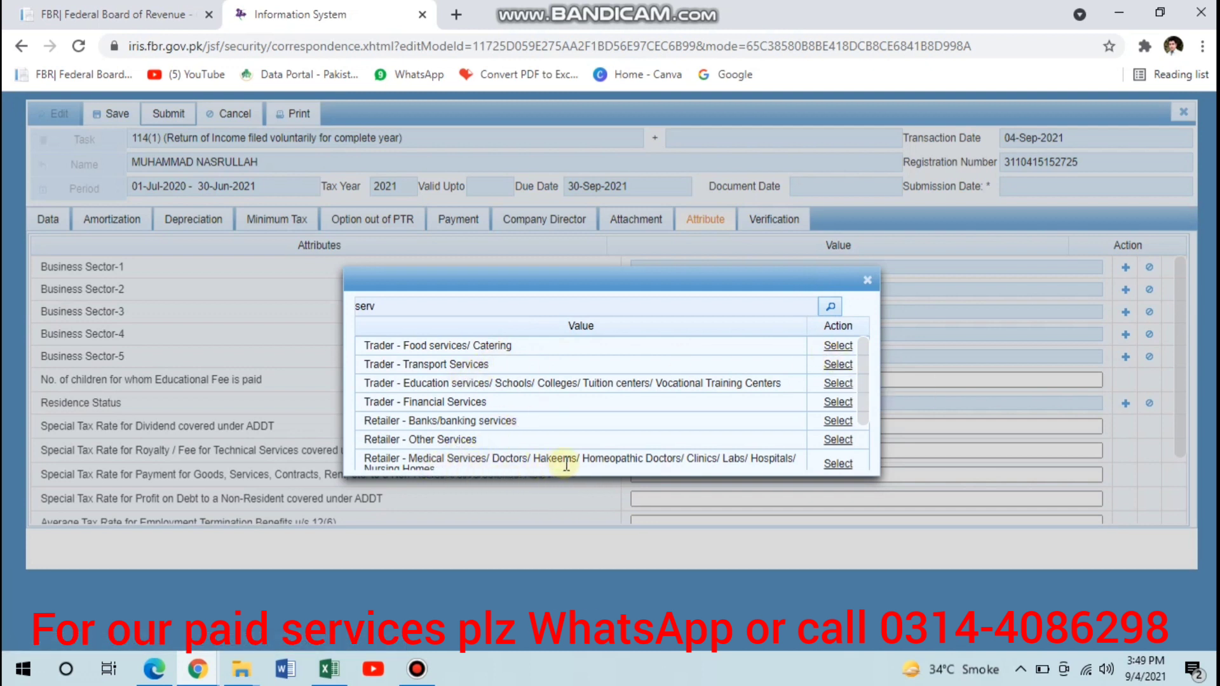
click(837, 465)
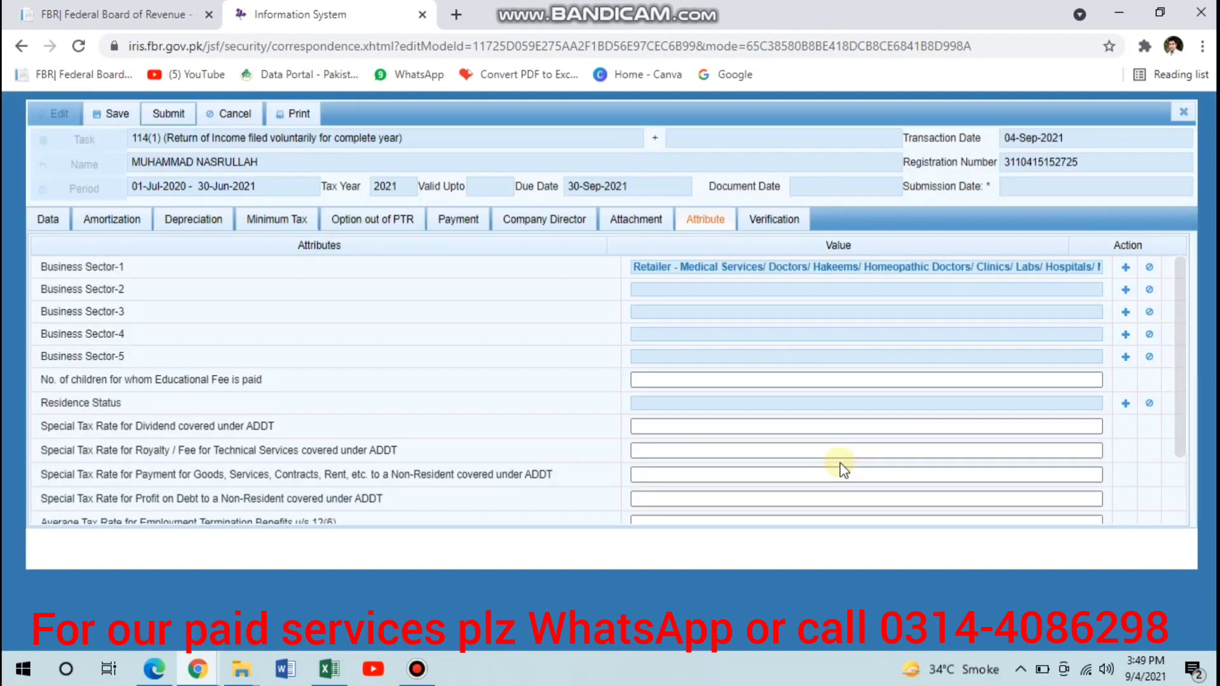
- View the Verification declaration and examine the return's Computations for taxable income, tax chargeable, withholding tax and refundable income tax
click(774, 216)
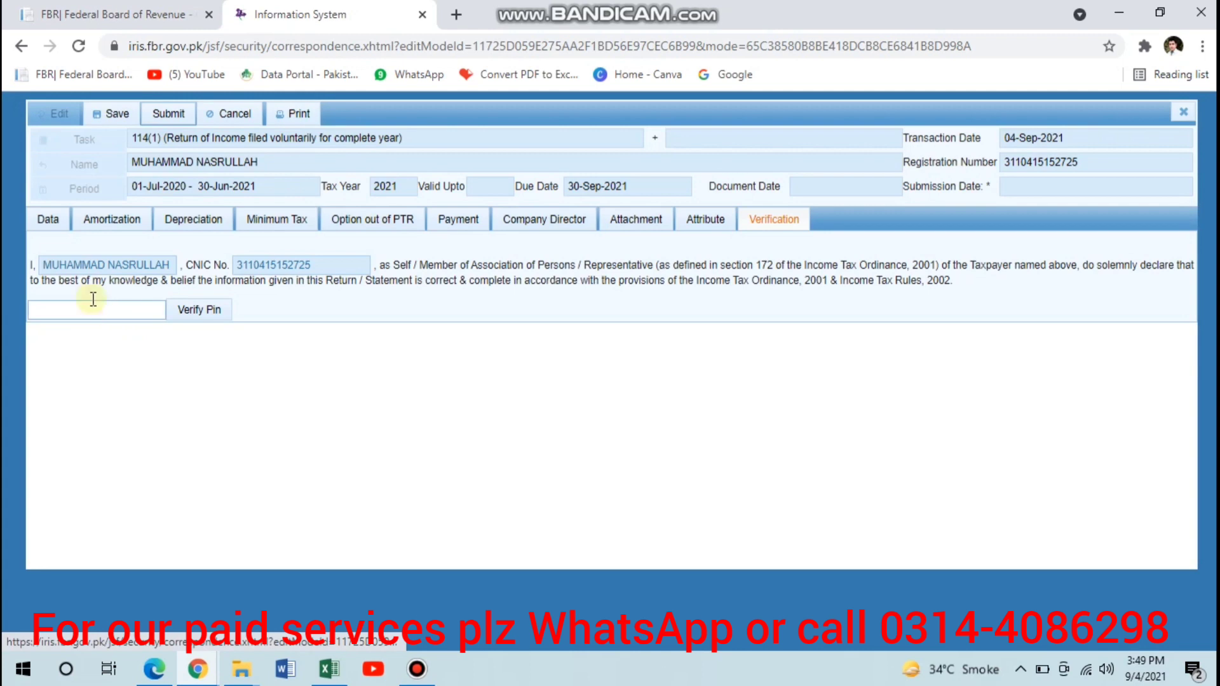
click(39, 219)
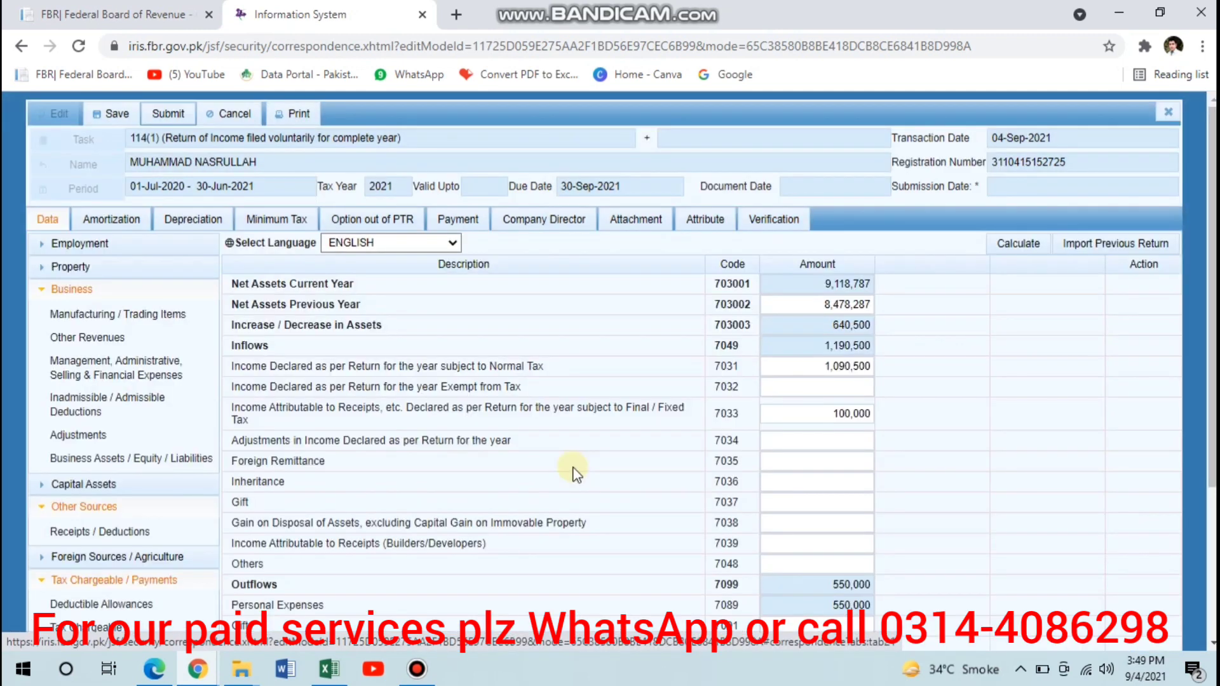
scroll(191, 515, down, 3)
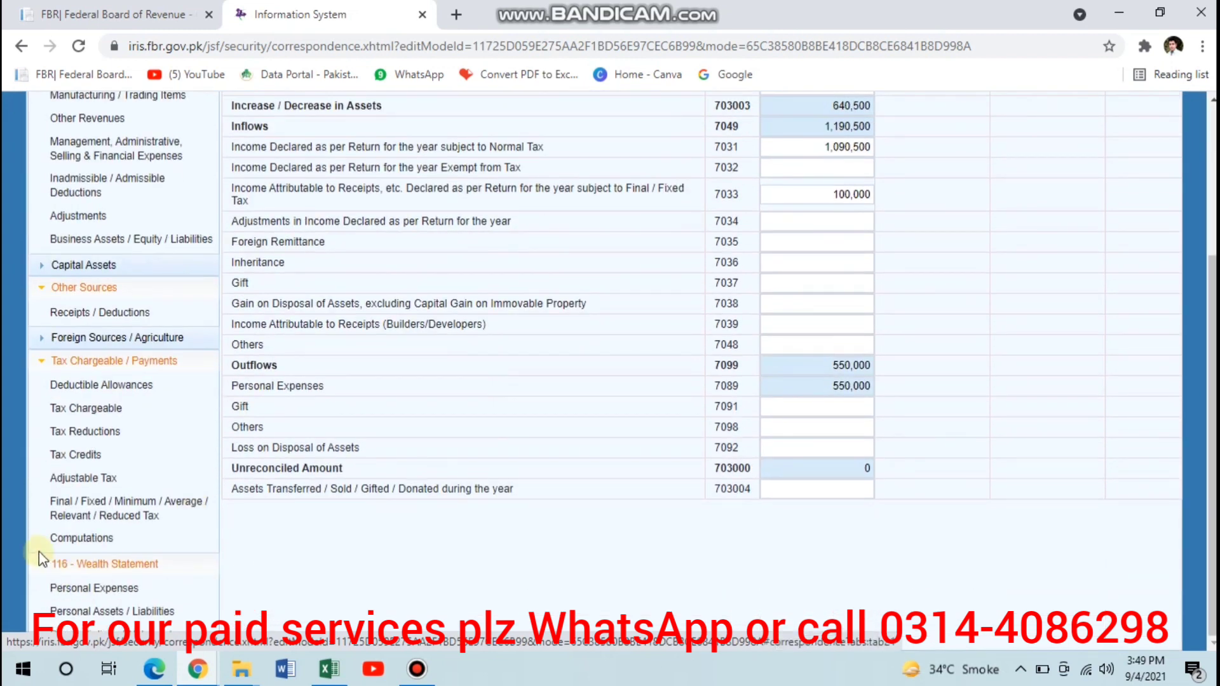
click(70, 537)
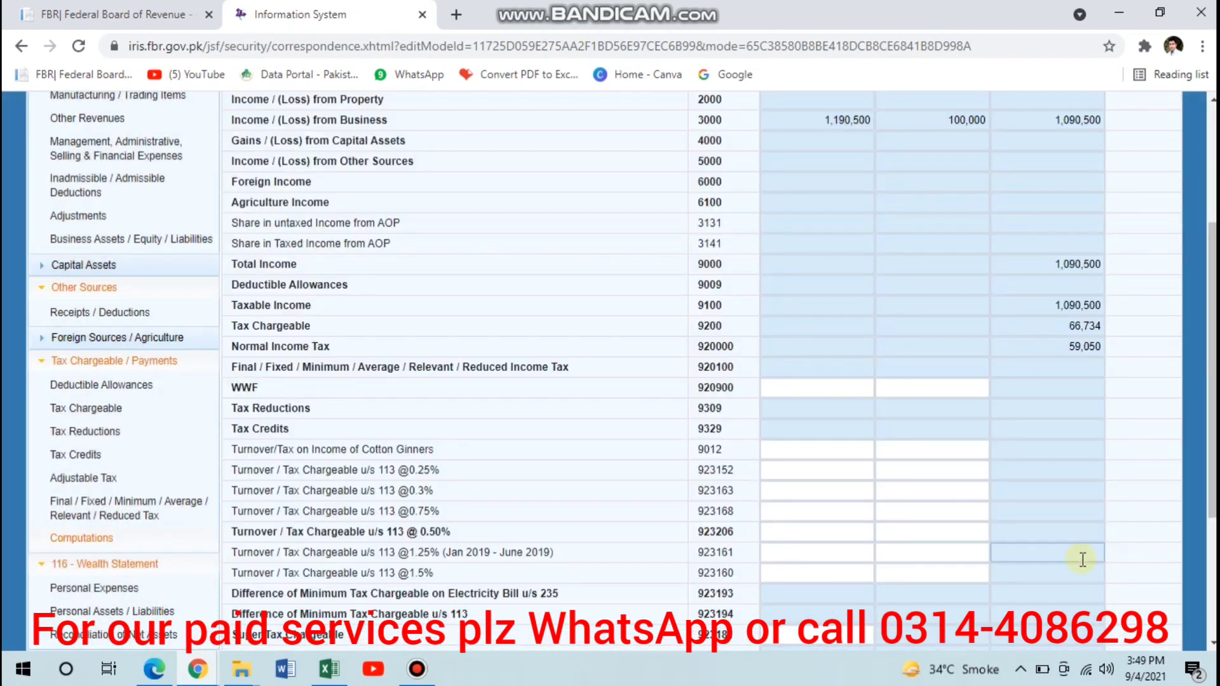
scroll(1082, 559, down, 3)
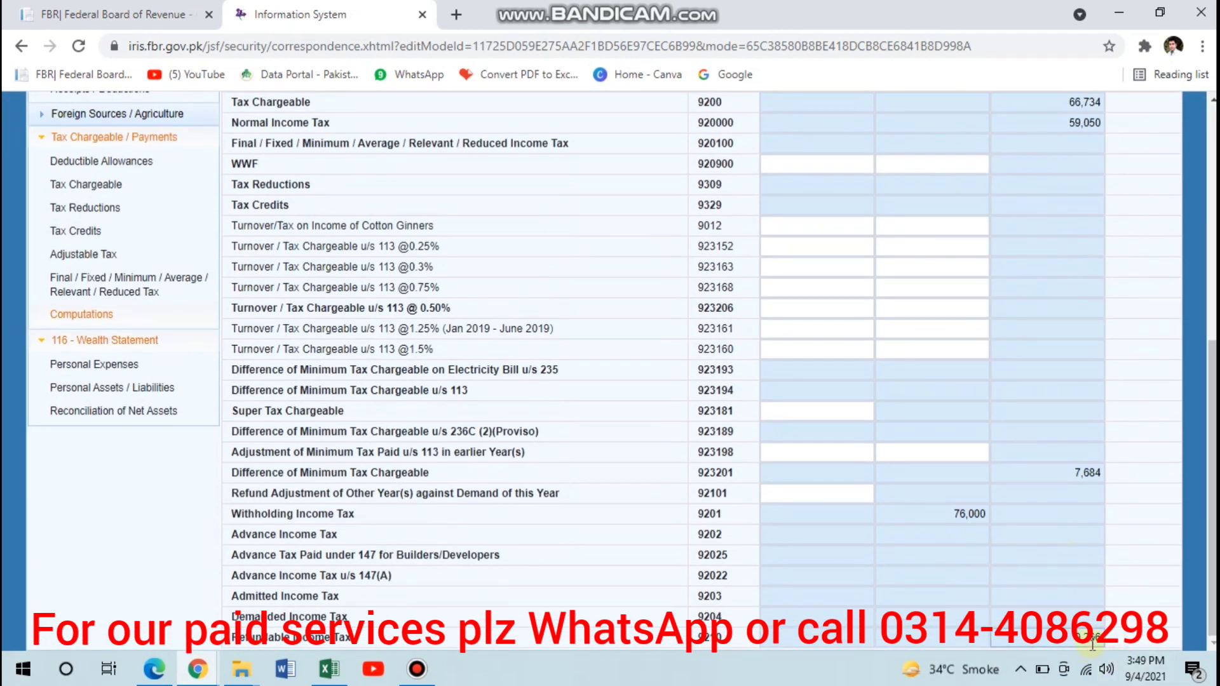
scroll(934, 509, up, 1)
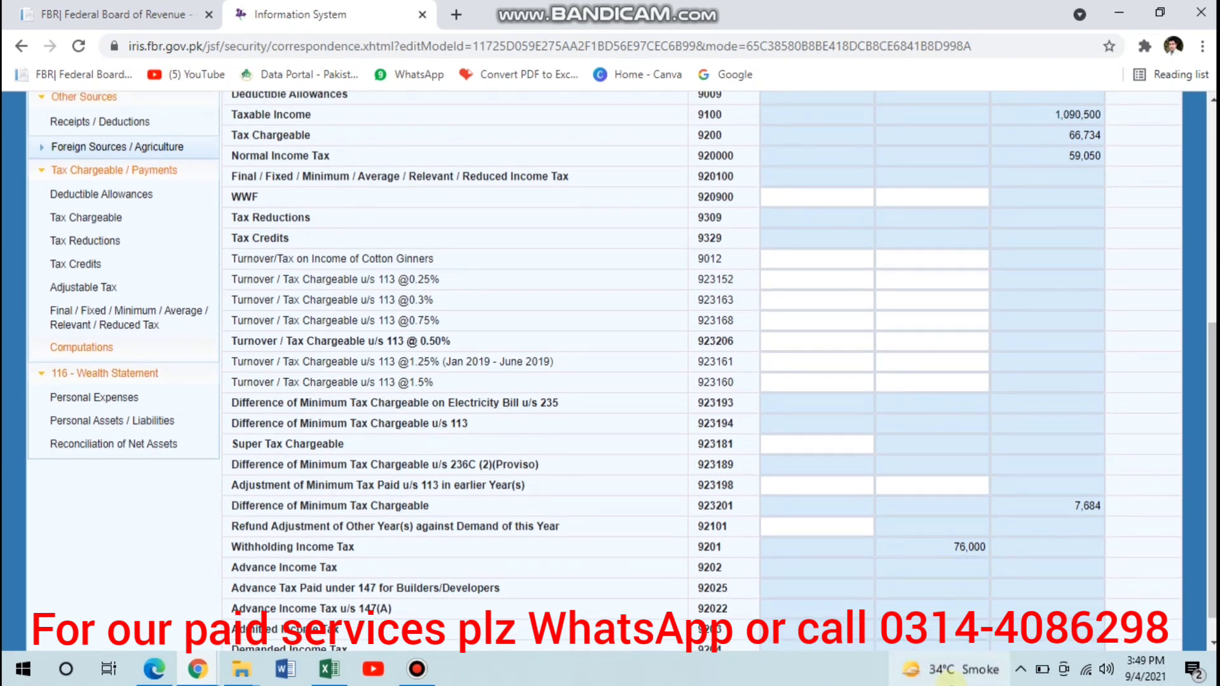
scroll(1089, 572, down, 1)
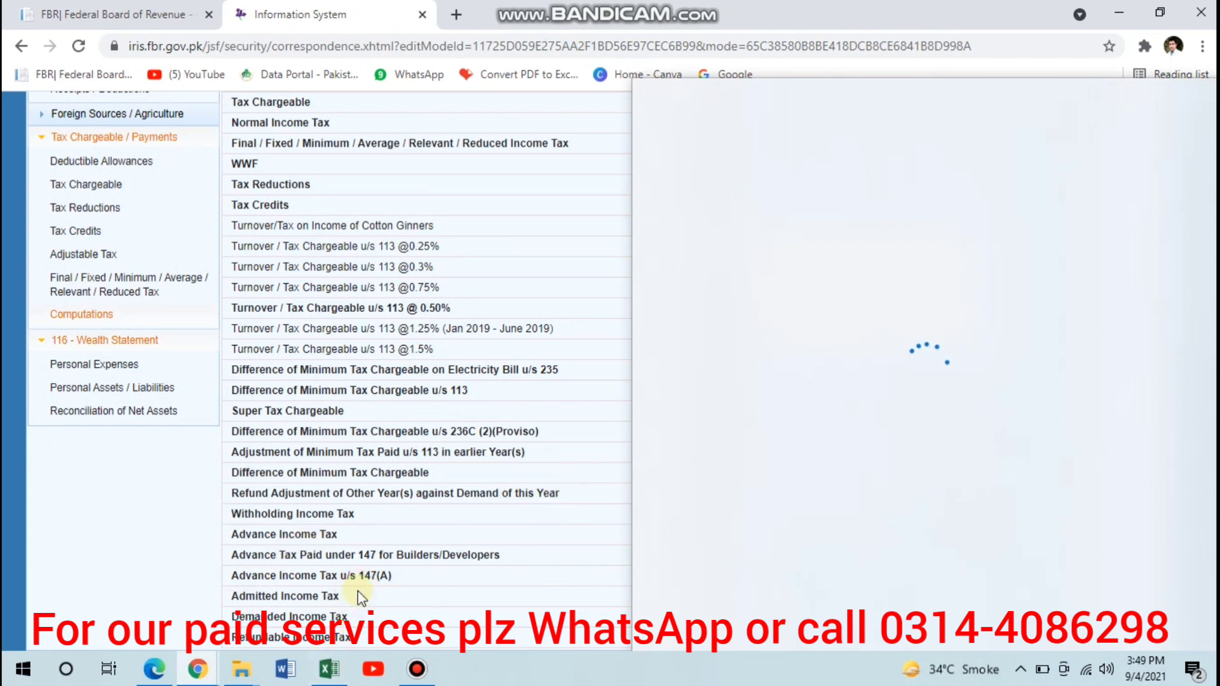
scroll(360, 596, up, 4)
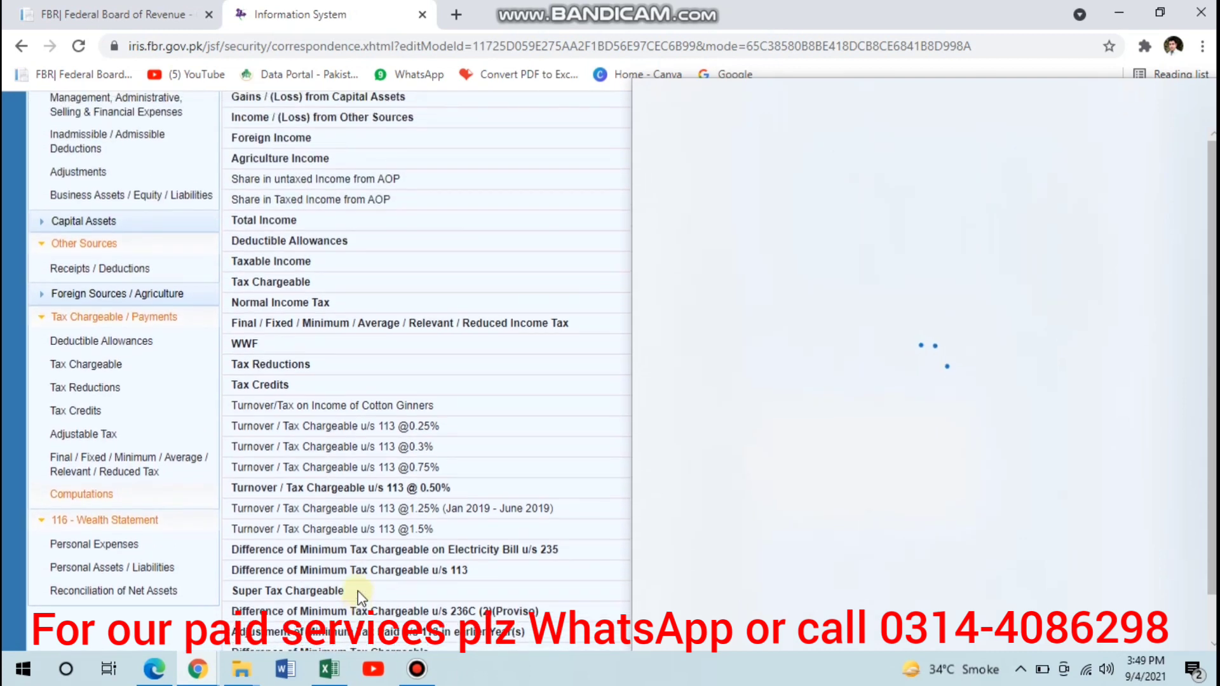
scroll(276, 349, up, 2)
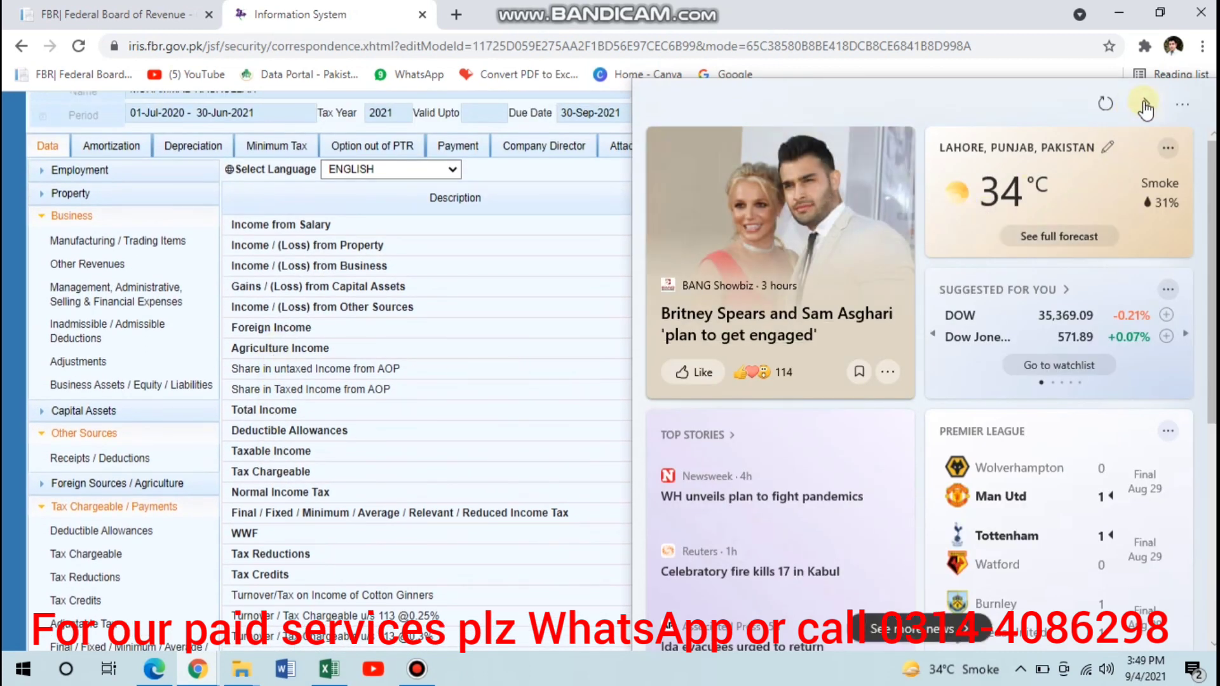
click(1144, 103)
click(585, 302)
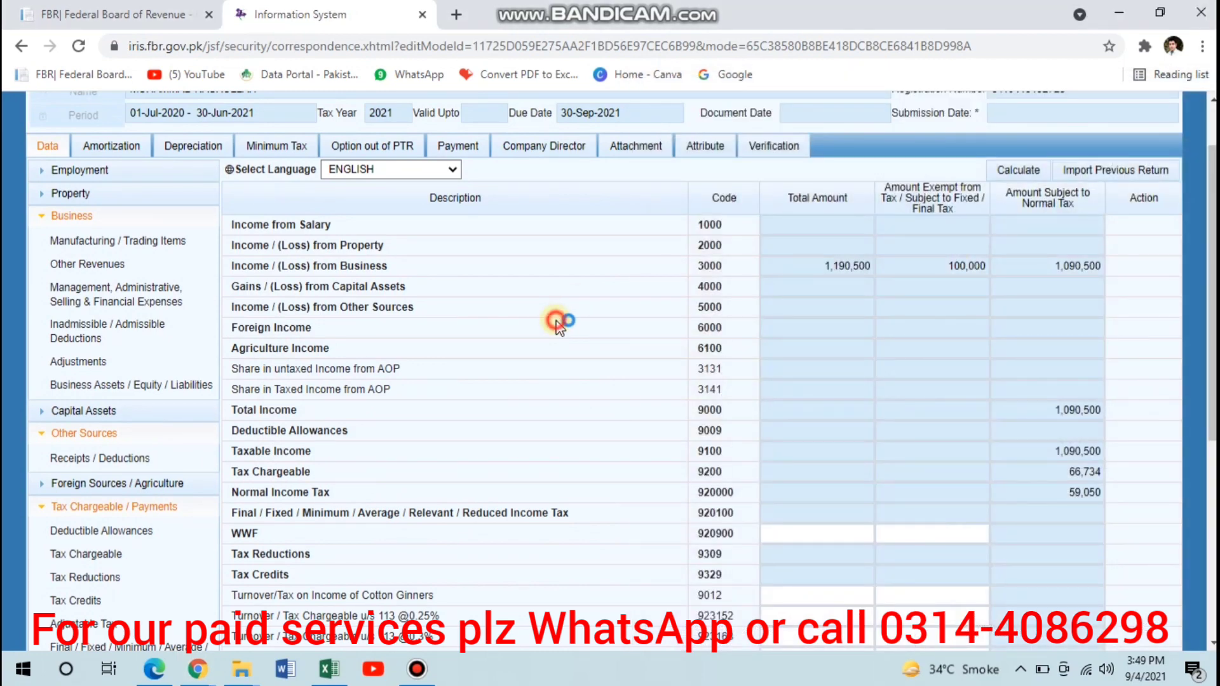